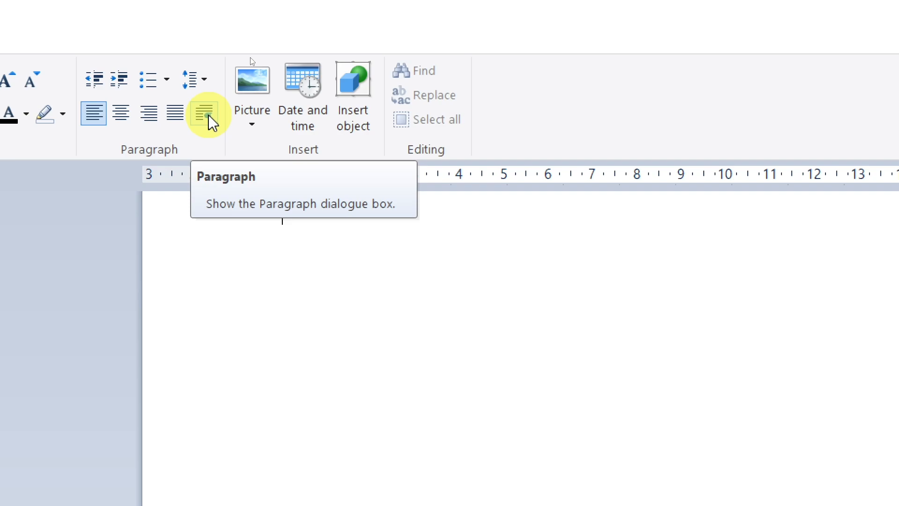
- Set a tab stop at 6 cm for the current paragraph through the paragraph's tab settings
left_click(209, 116)
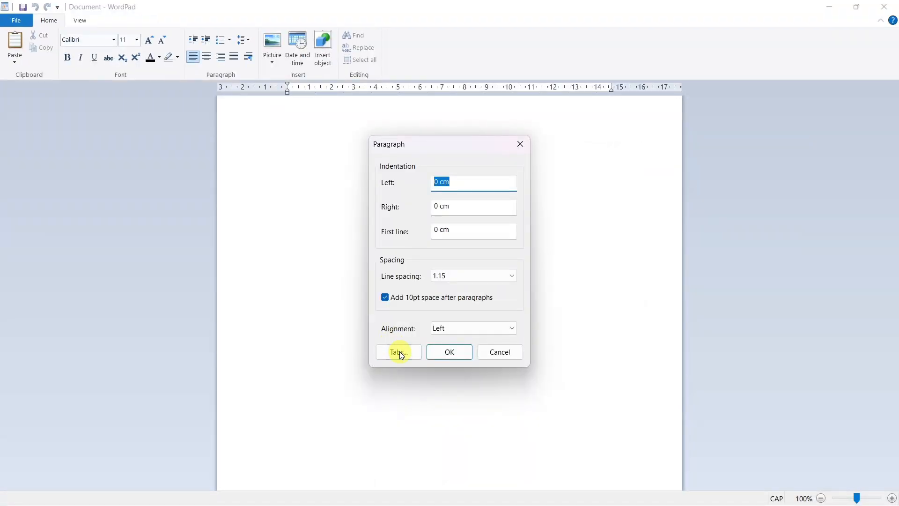
left_click(400, 352)
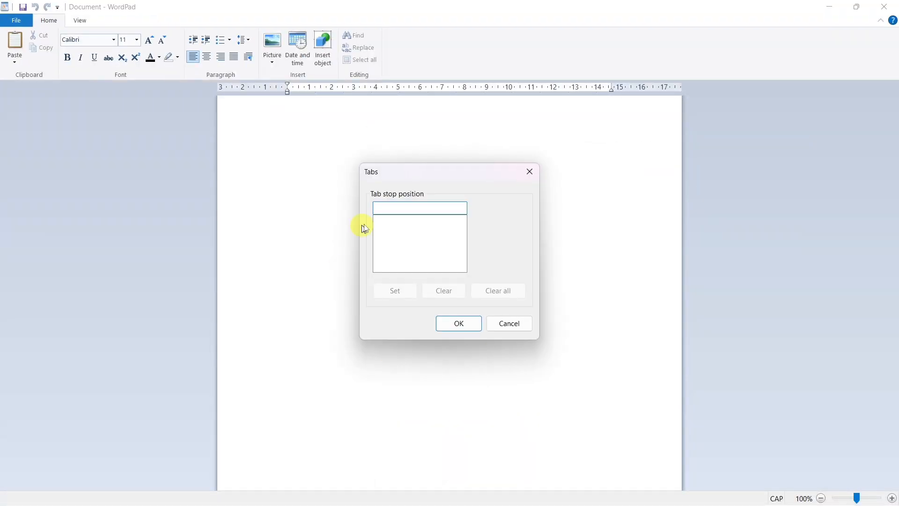
left_click_drag(402, 175, 484, 127)
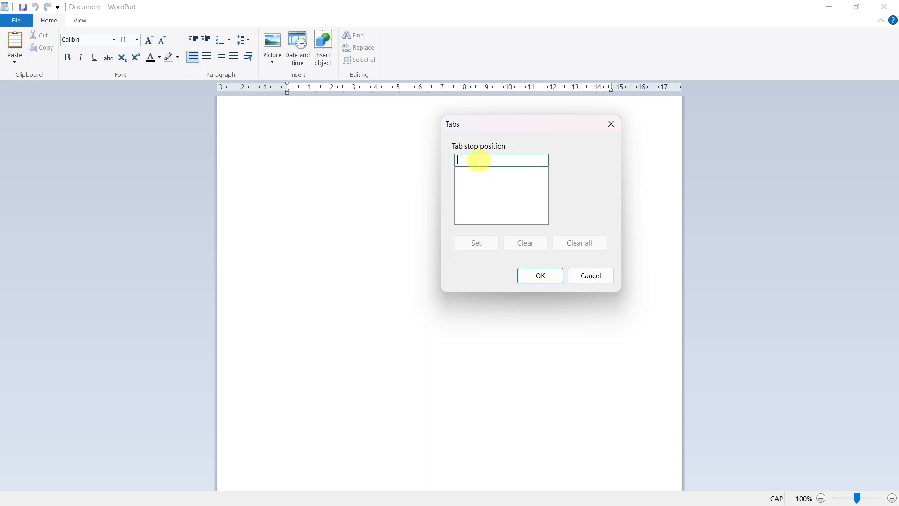
type("6")
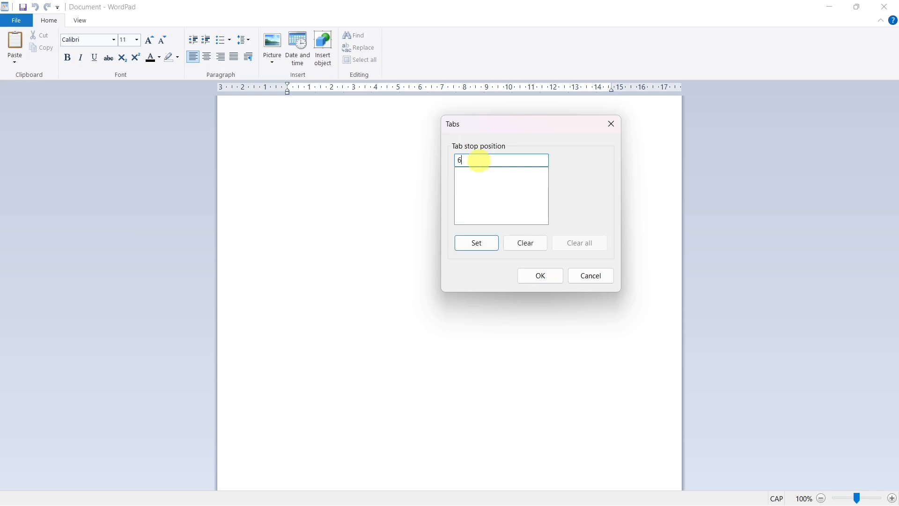
left_click(490, 245)
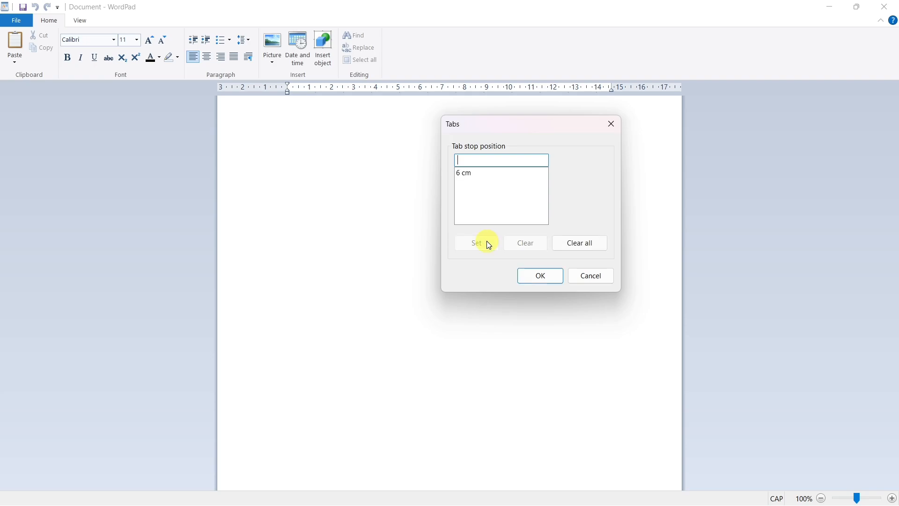
left_click(537, 280)
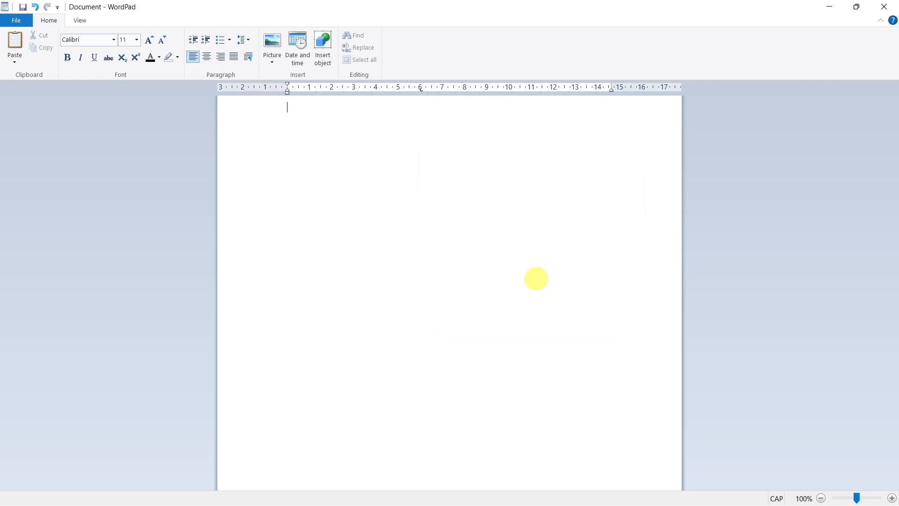
- Enter a NAME line with the person's name aligned at the 6 cm tab stop
type("NAME")
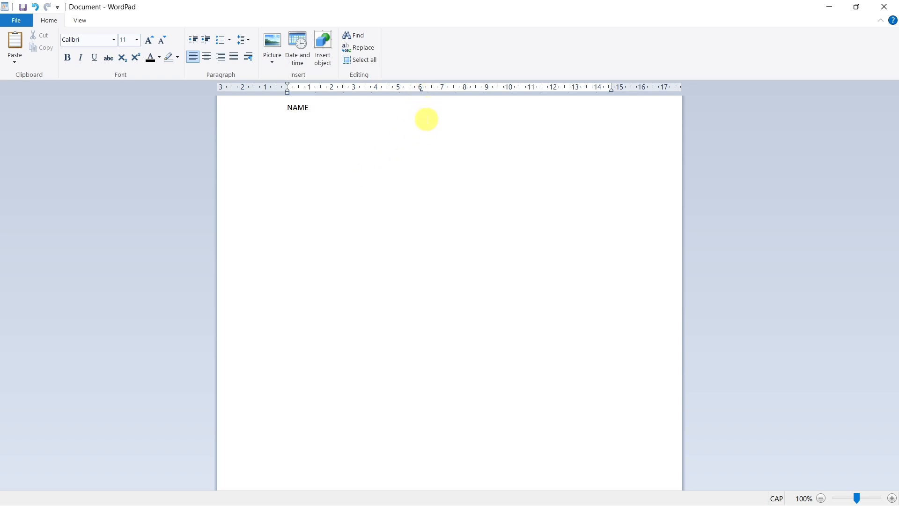
type("MD ALI SIR")
key("Return")
- Add an ID NO line below with the ID number aligned at the tab stop
type("ID NO")
key("Tab")
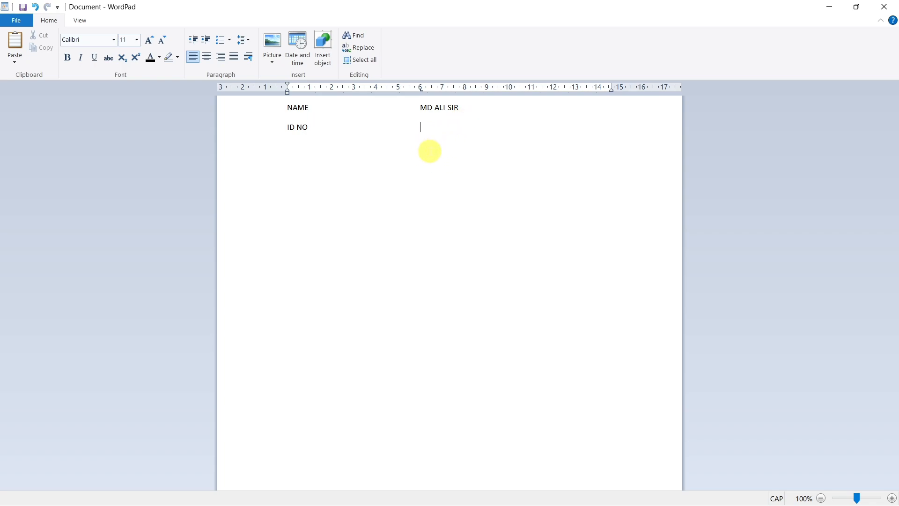
key("super")
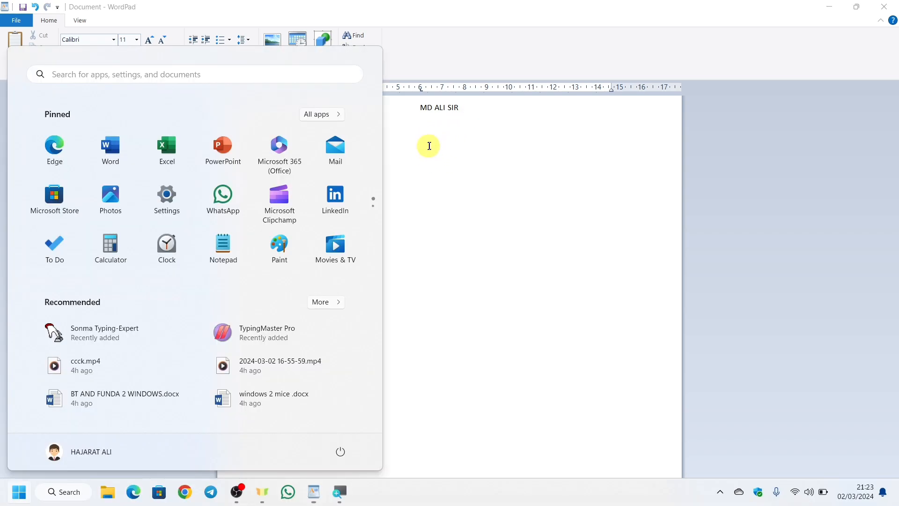
key("super")
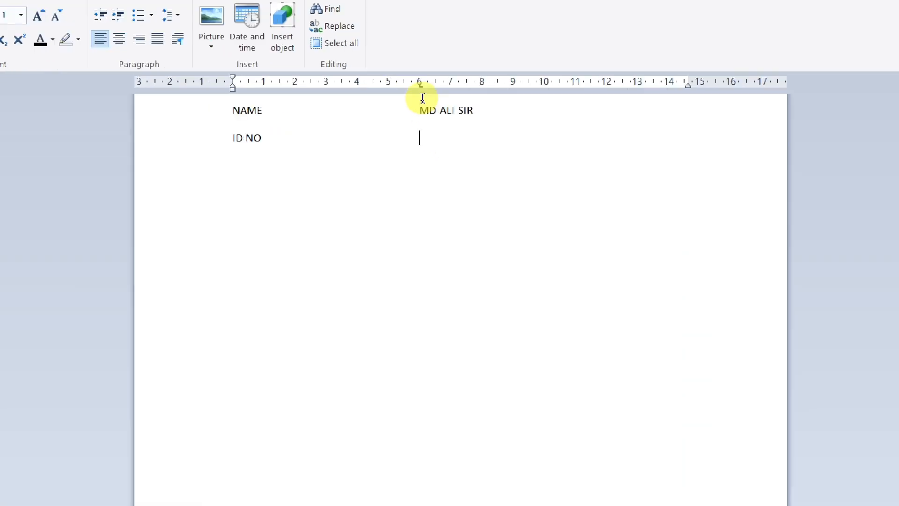
left_click(421, 97)
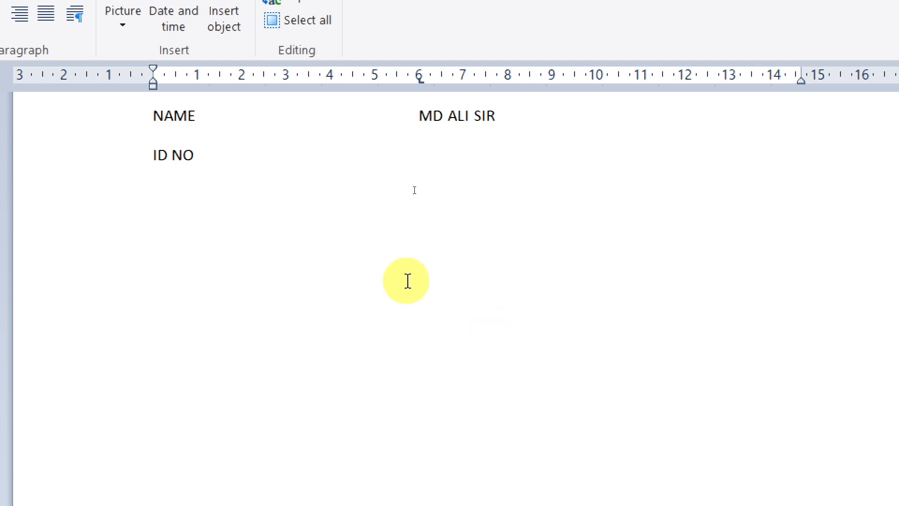
type("1001")
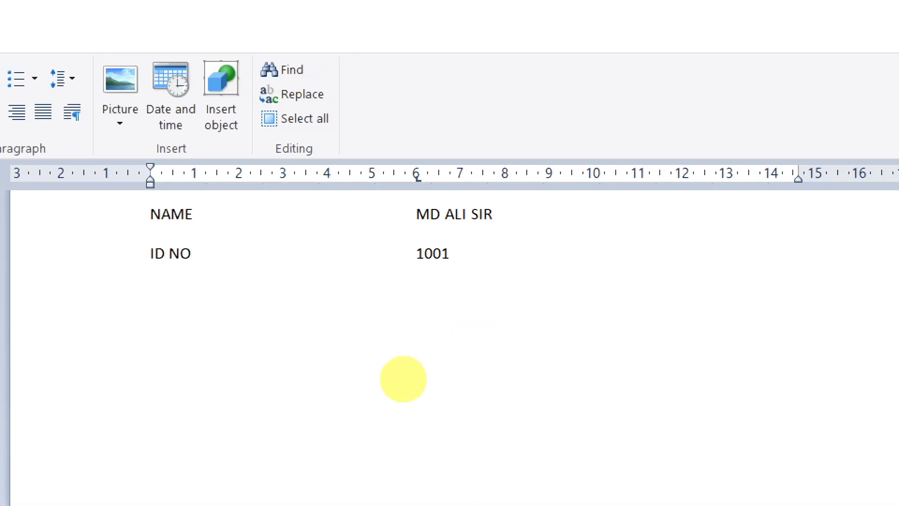
key("Return")
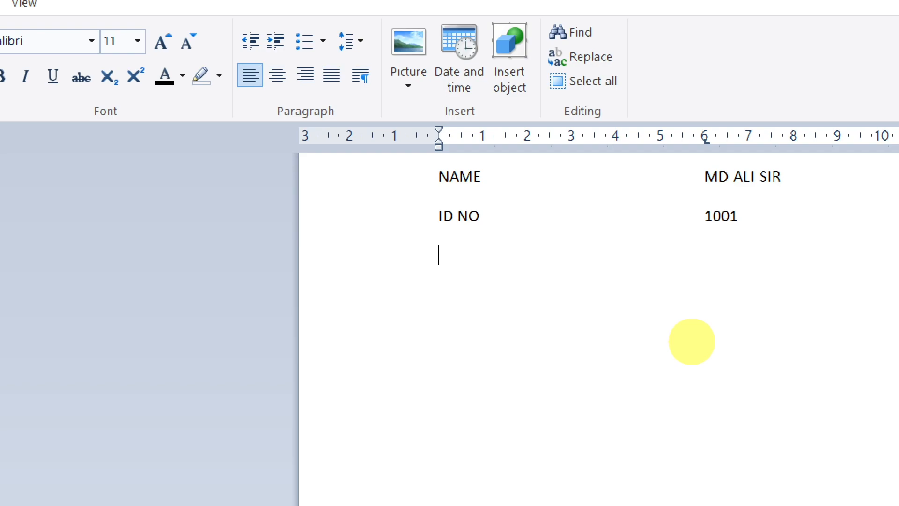
- Add a SUBJECT label on the third line and advance to the tab stop
type("SUBJECT")
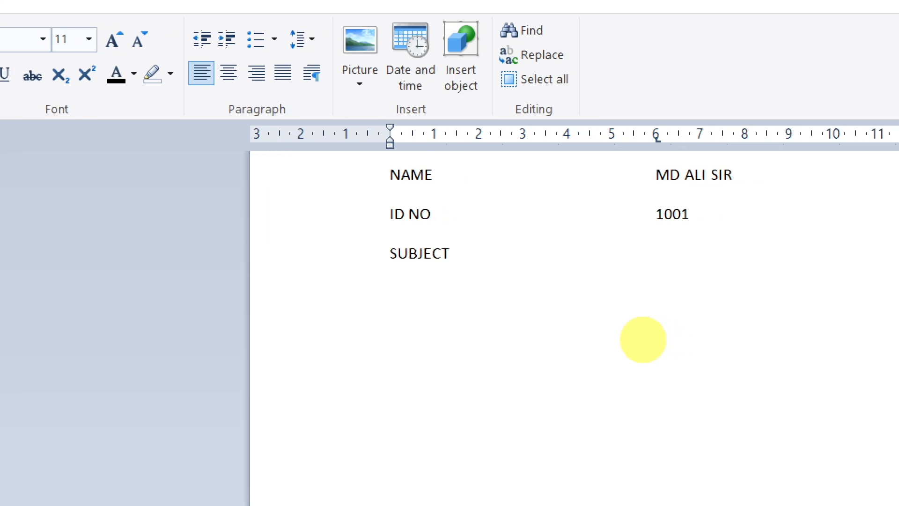
key("Tab")
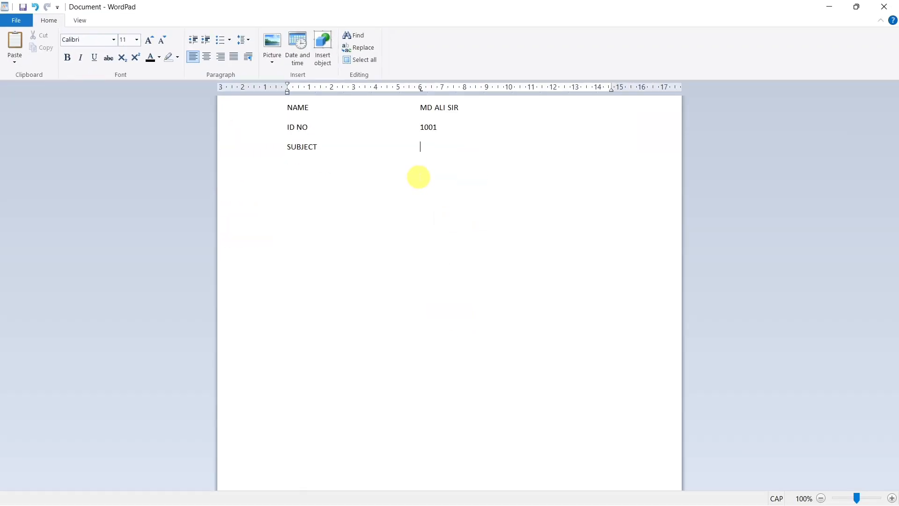
- Delete all the text in the document
key("ctrl+a")
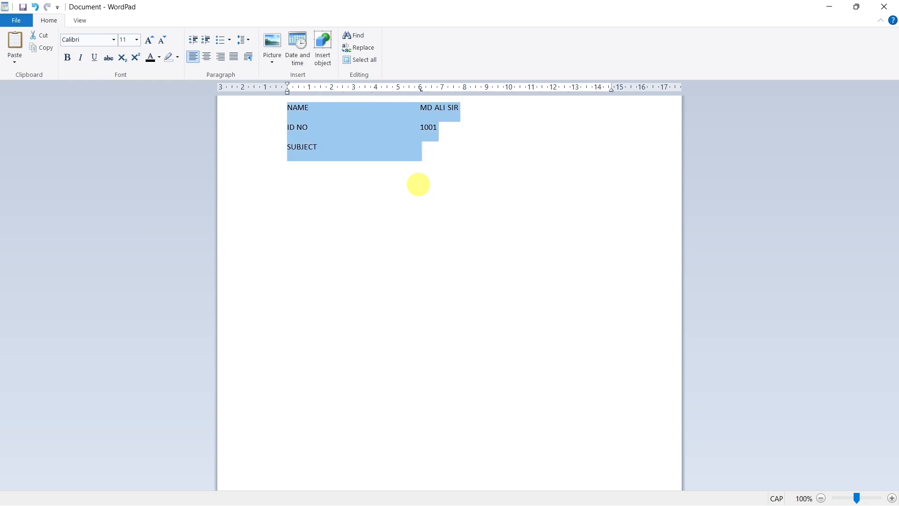
key("Delete")
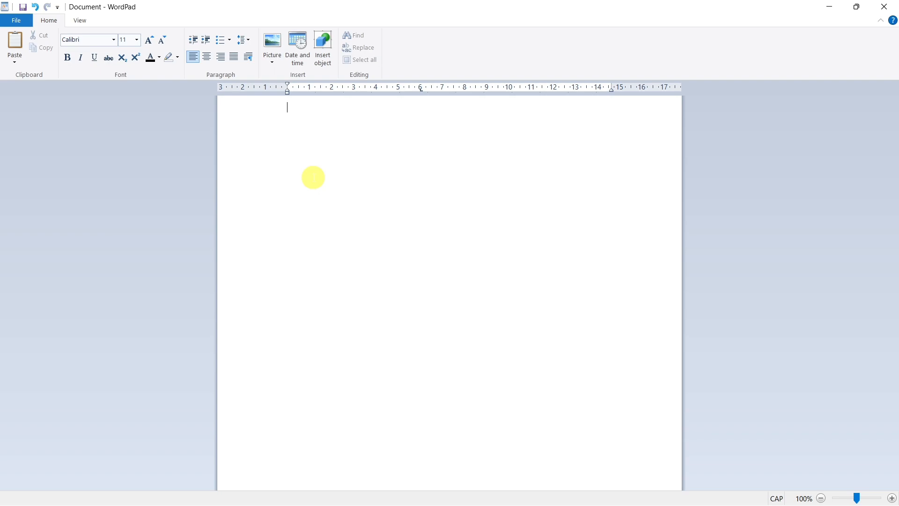
- Enter the lowercase words a, an, and, sand on separate lines at font size 18
key("Caps_Lock")
type("aan")
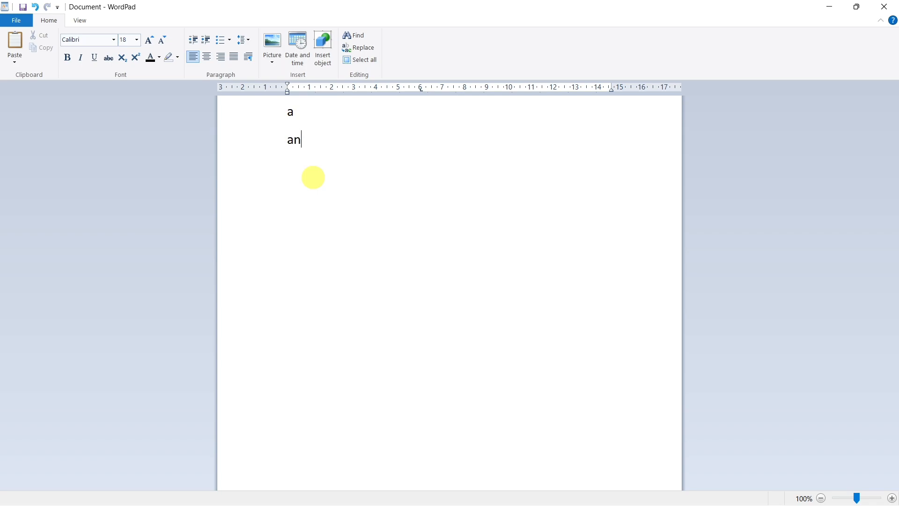
key("Return")
type("and")
key("Return")
type("sand")
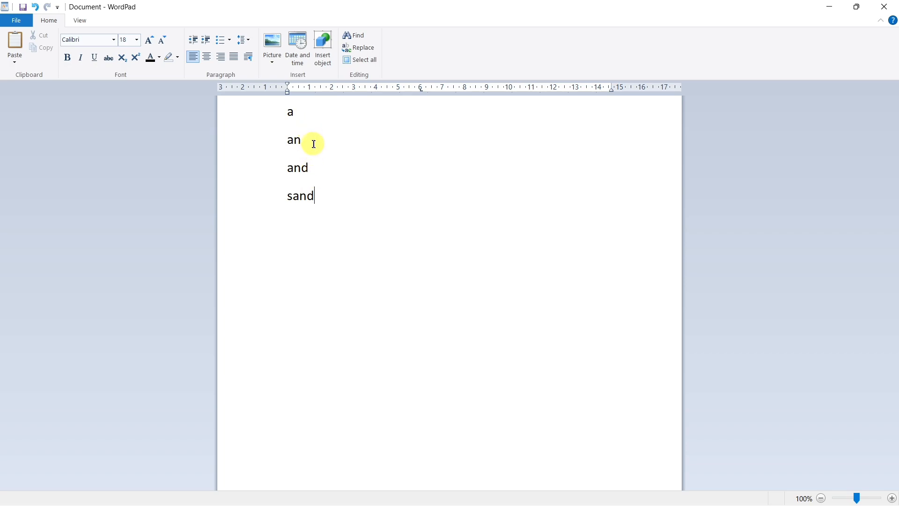
key("Return")
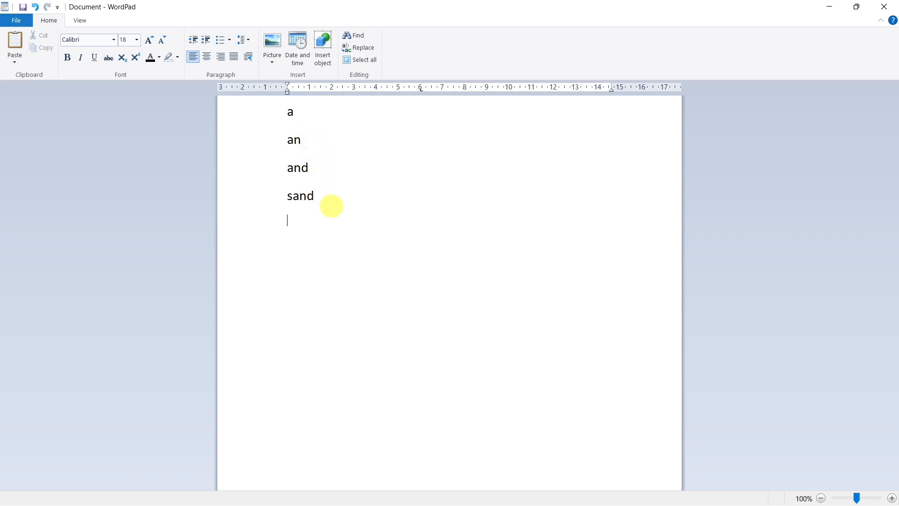
- Enter the uppercase words A, AN, AND, SAND on separate lines below the lowercase words
key("Caps_Lock")
type("A")
key("Return")
type("AN")
key("Return")
type("AND")
key("Return")
type("SAND")
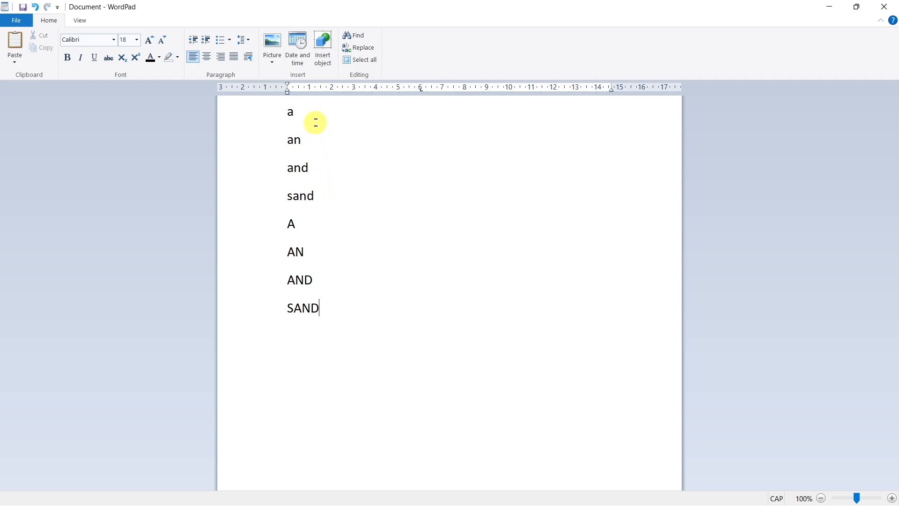
left_click_drag(275, 118, 268, 193)
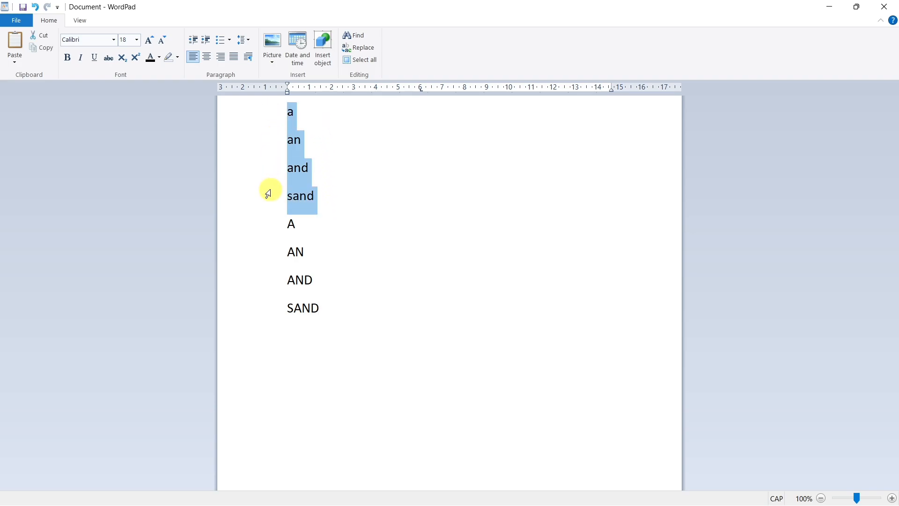
left_click_drag(253, 226, 252, 315)
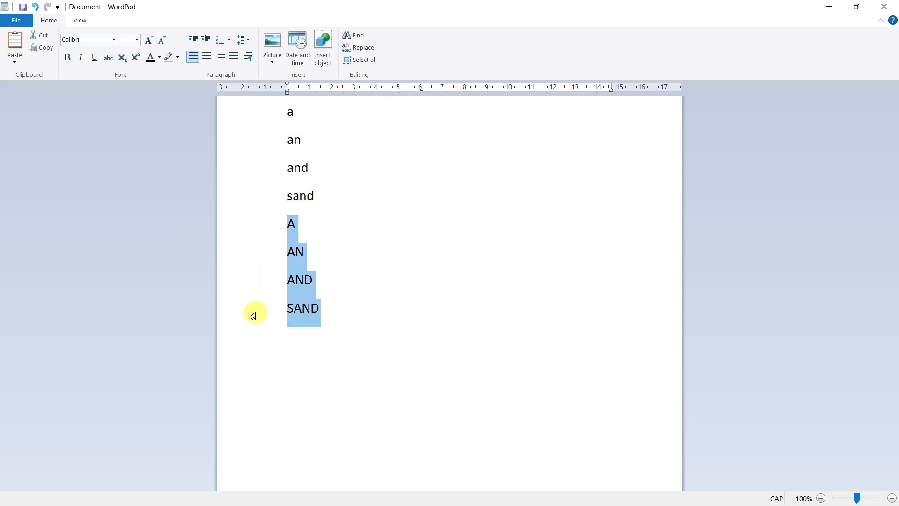
left_click(376, 236)
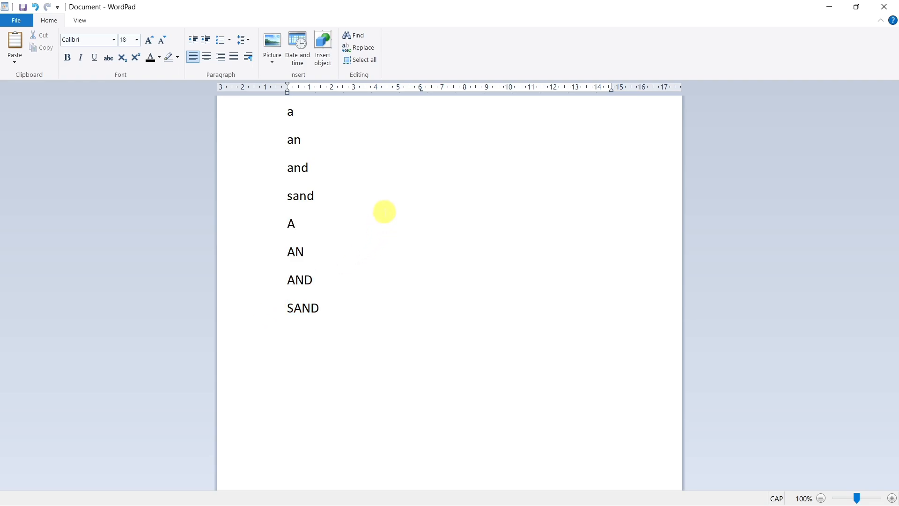
- Enlarge all the text in the document to font size 28
key("ctrl+a")
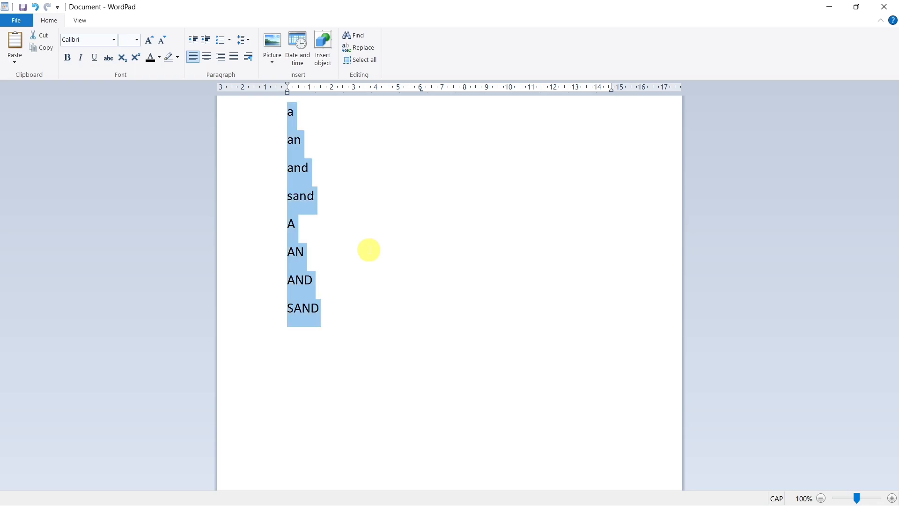
key("ctrl+shift+period")
key("ctrl+shift+period")
key("ctrl+shift+period")
key("ctrl+shift+period")
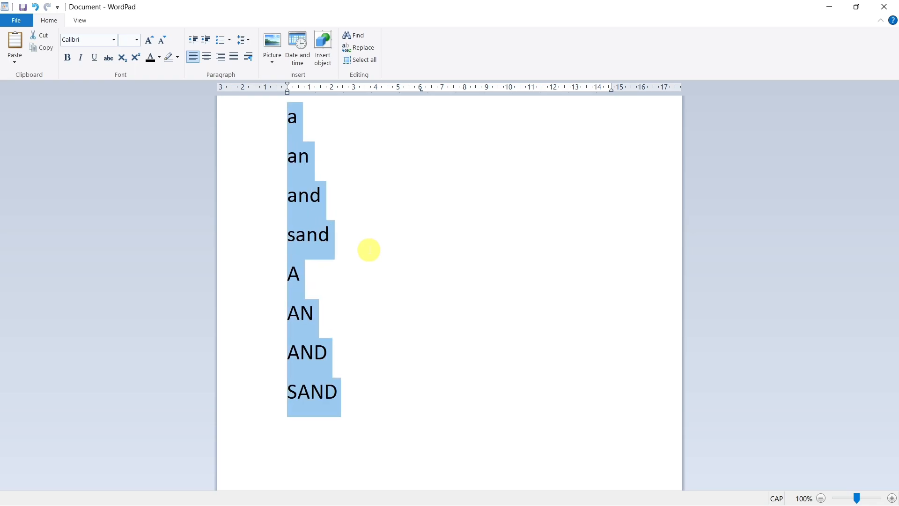
left_click(409, 257)
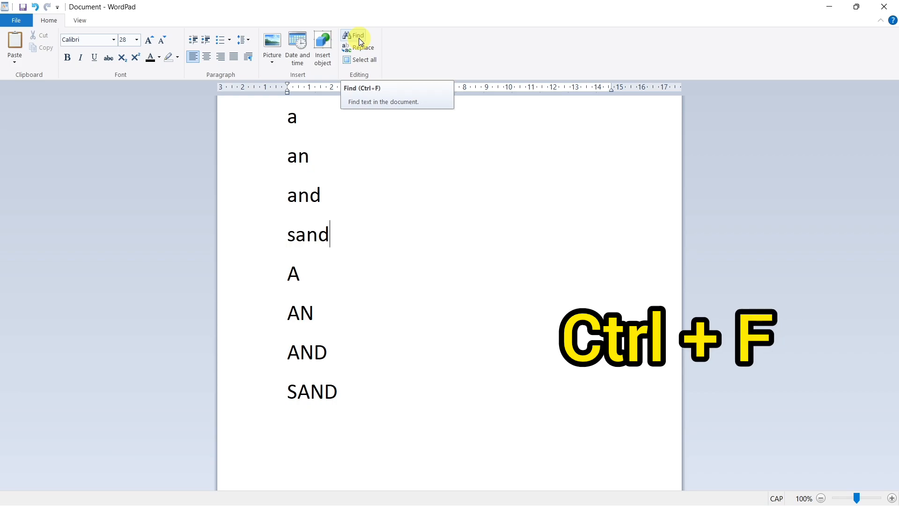
- Search the whole document for the letter D, stepping through each match with case and whole-word matching off
key("ctrl+f")
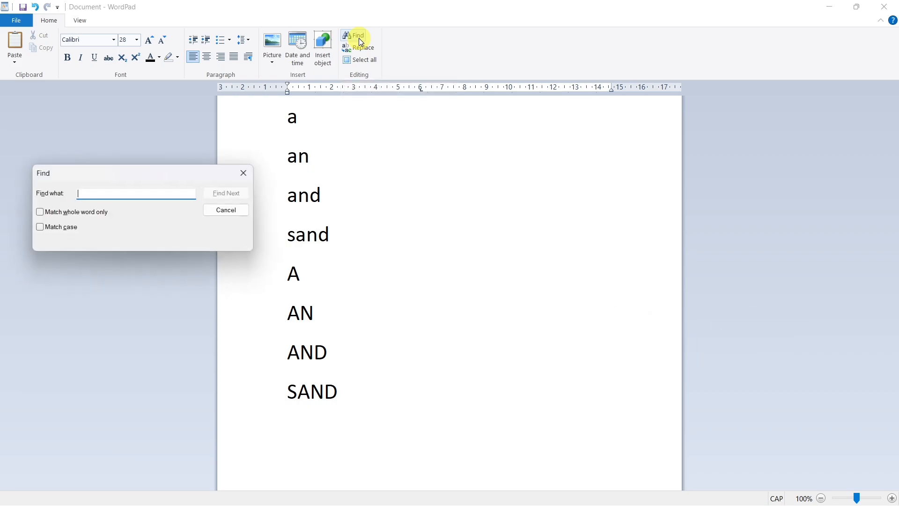
left_click_drag(151, 177, 529, 193)
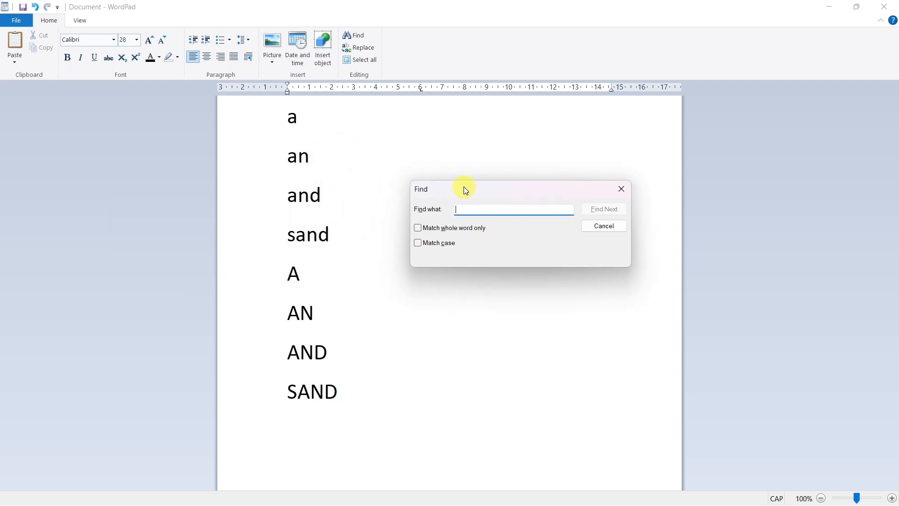
left_click(460, 212)
type("D")
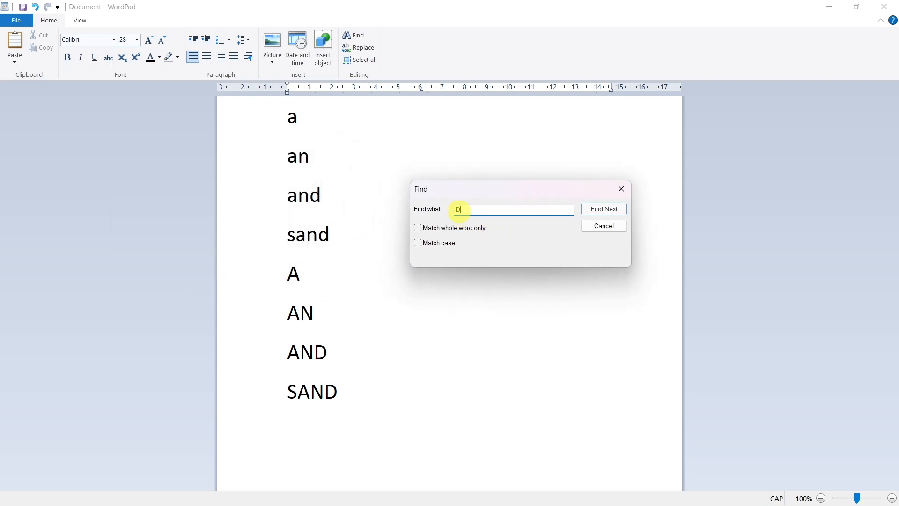
left_click(604, 210)
left_click(604, 210)
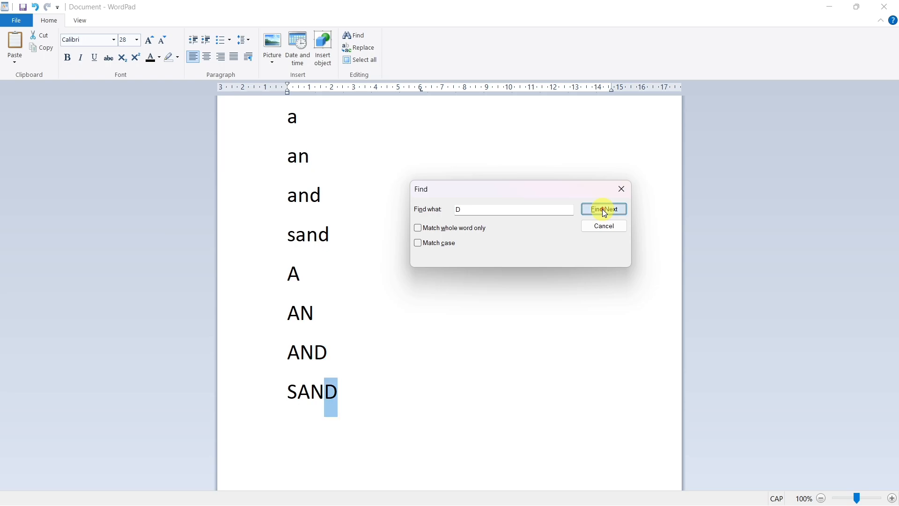
left_click(604, 210)
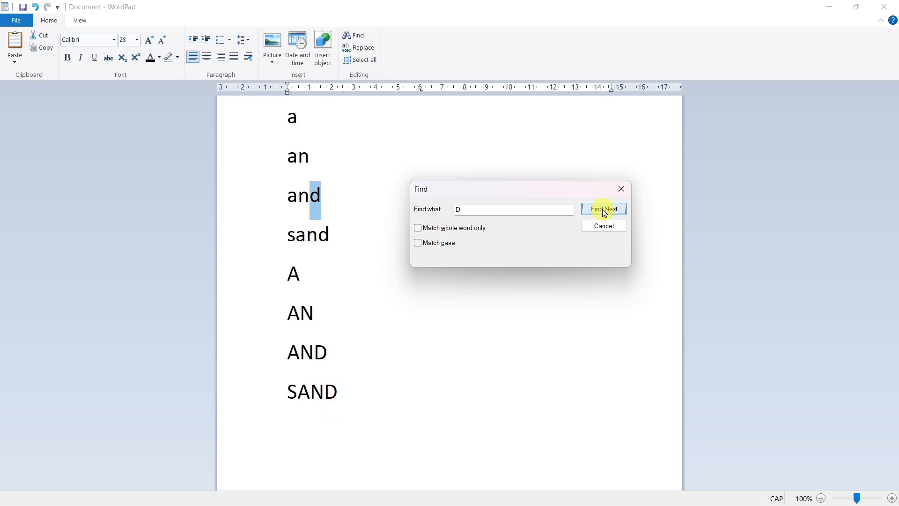
left_click(605, 210)
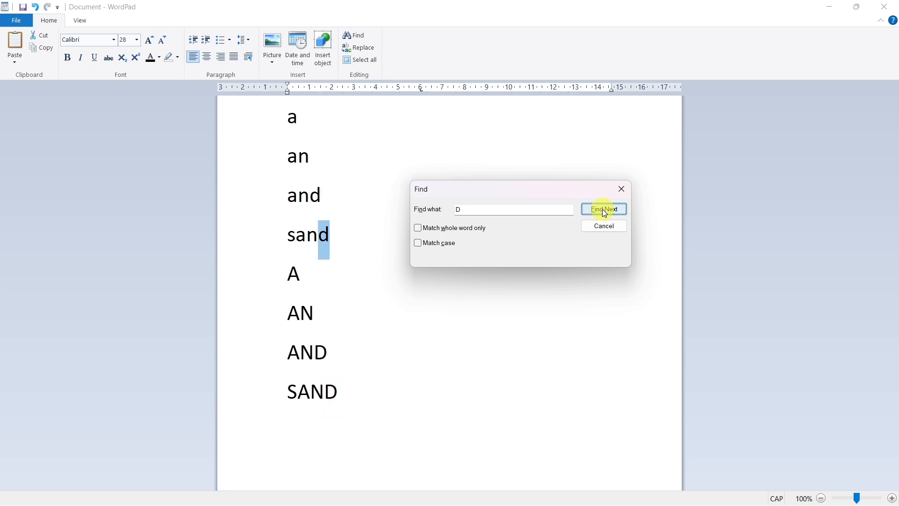
left_click(604, 210)
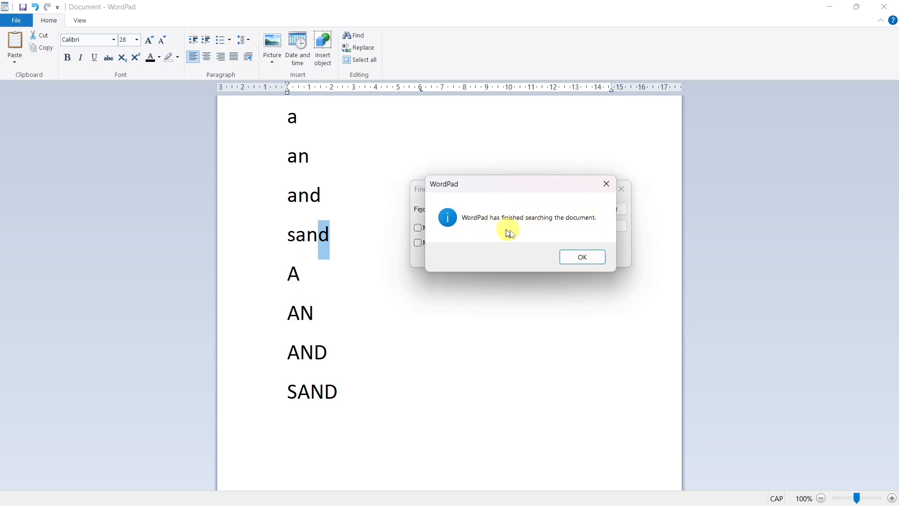
left_click(583, 257)
- Search the document for the letter N, stepping through the matches with case and whole-word matching off
type("D")
key("BackSpace")
type("N")
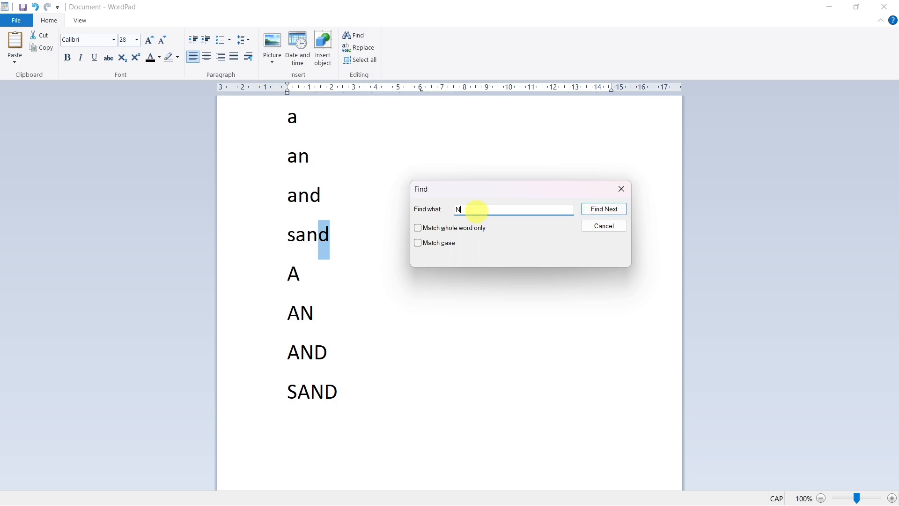
left_click(600, 212)
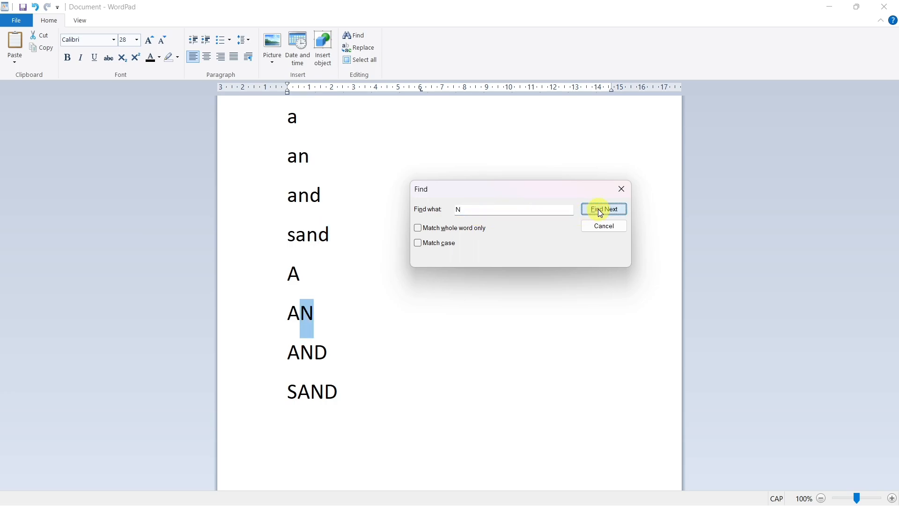
left_click(601, 211)
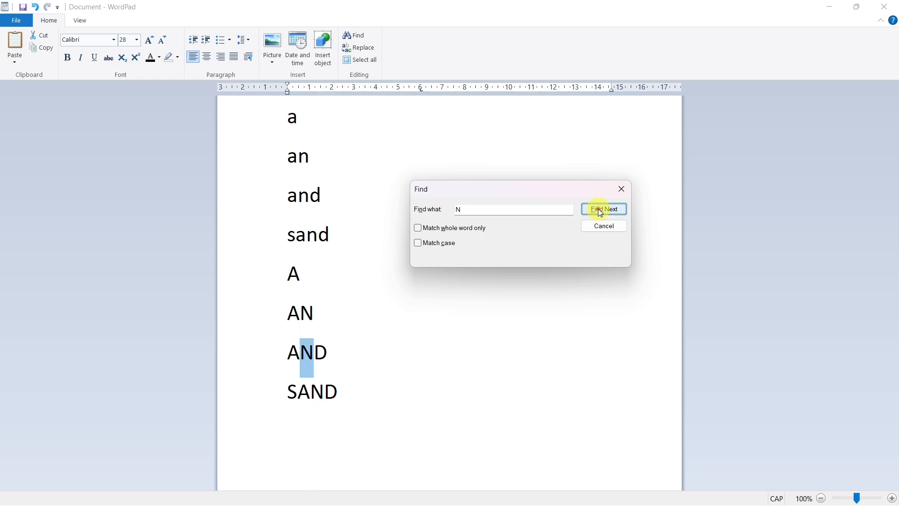
left_click(601, 212)
left_click(601, 212)
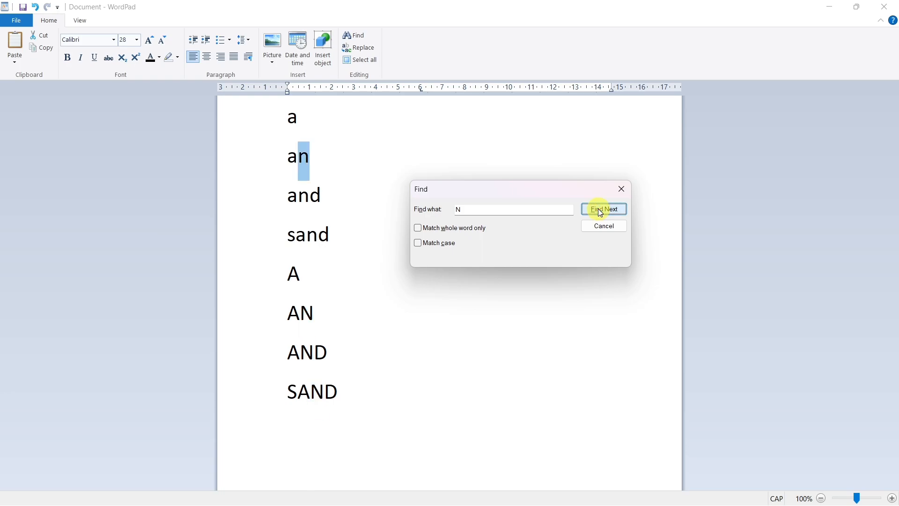
left_click(601, 212)
left_click(601, 211)
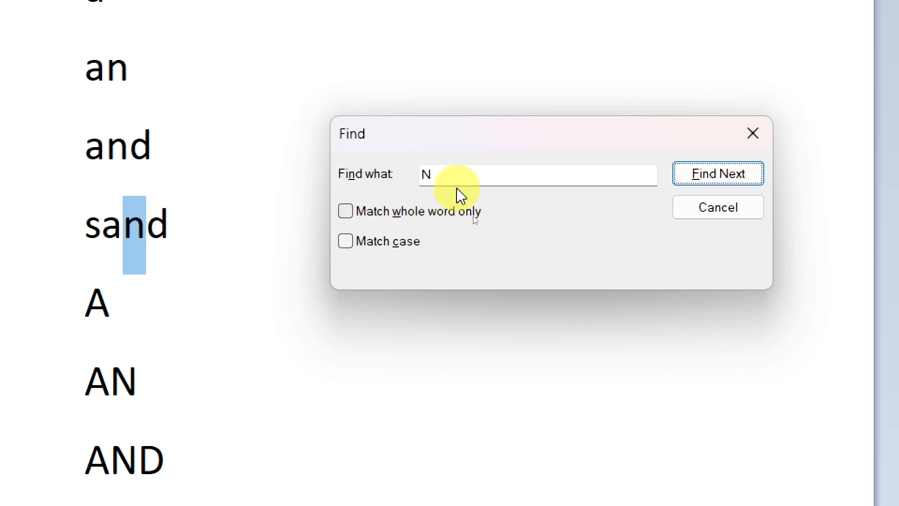
- Search the whole document for "an" as a whole word only, with case matching off, and dismiss the end-of-search messages
left_click(457, 174)
key("BackSpace")
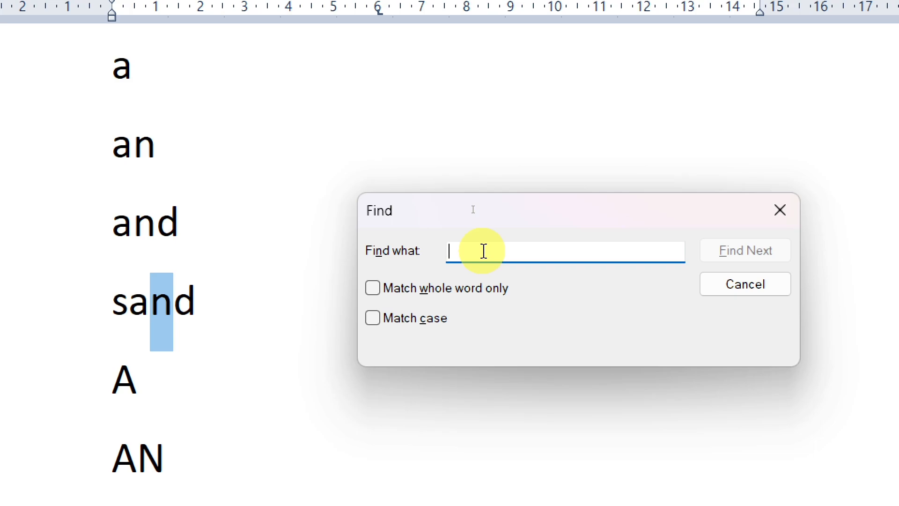
type("an")
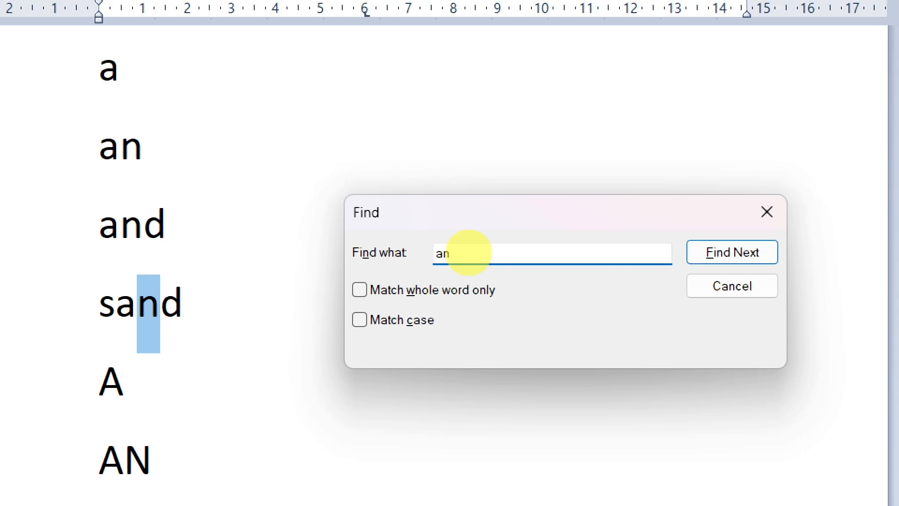
left_click(358, 295)
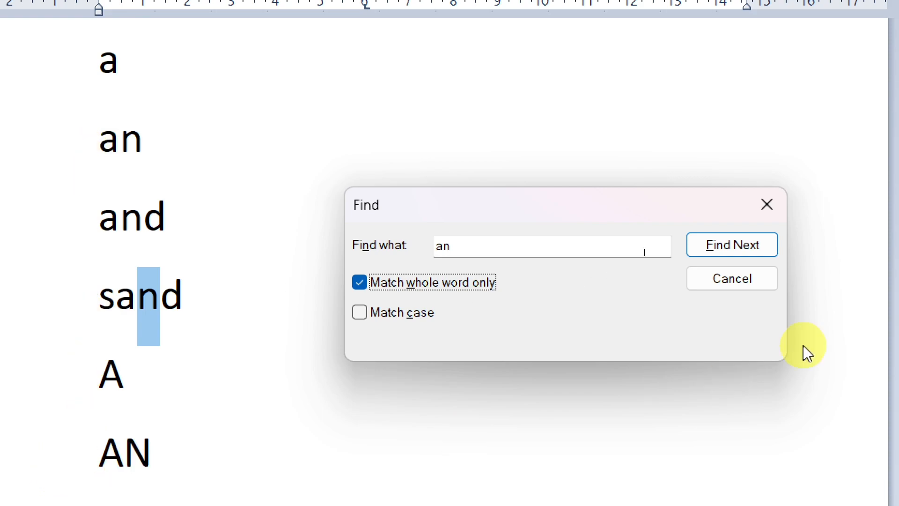
left_click(735, 249)
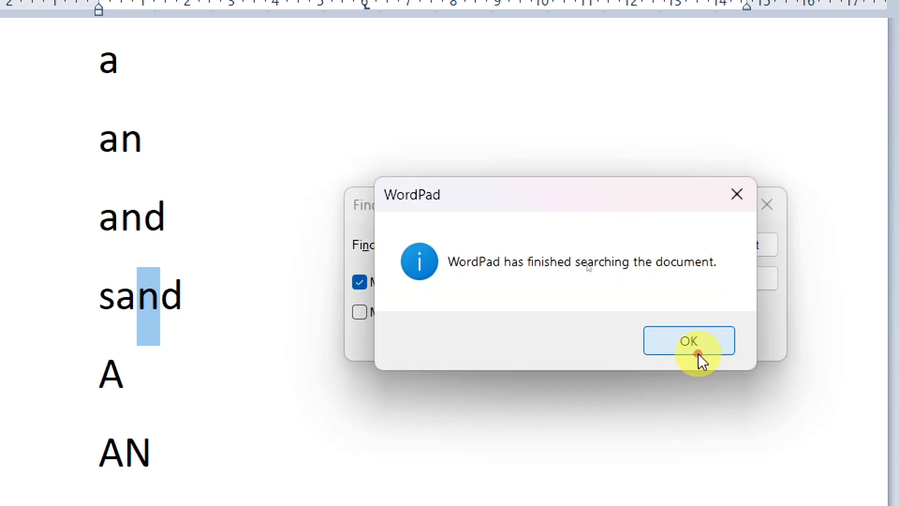
left_click(699, 353)
left_click(730, 252)
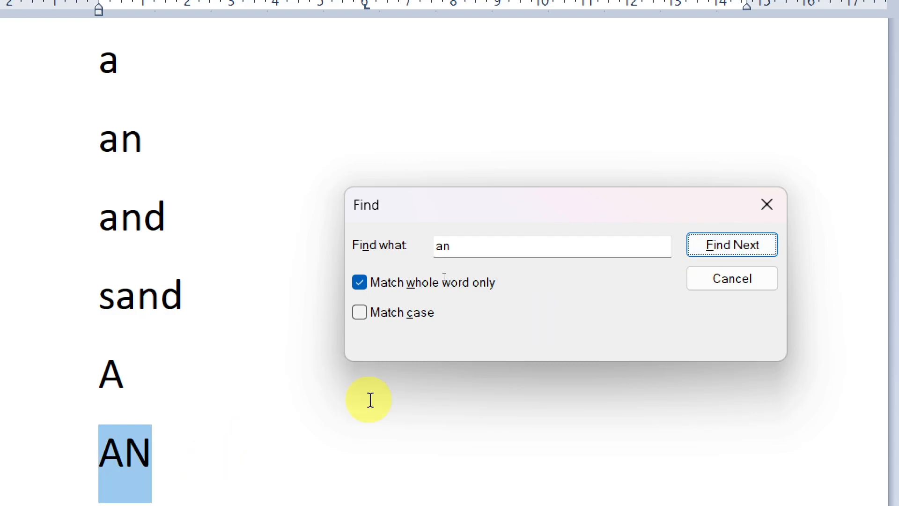
left_click(721, 249)
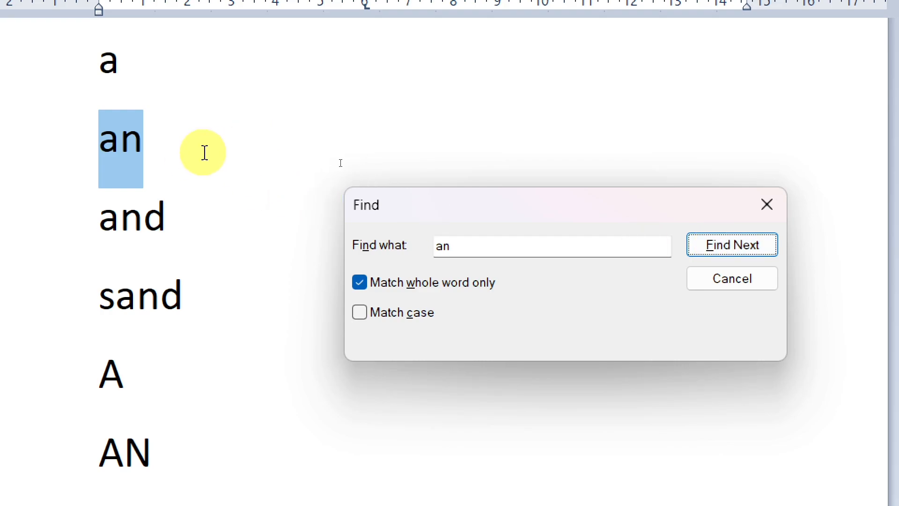
left_click(769, 257)
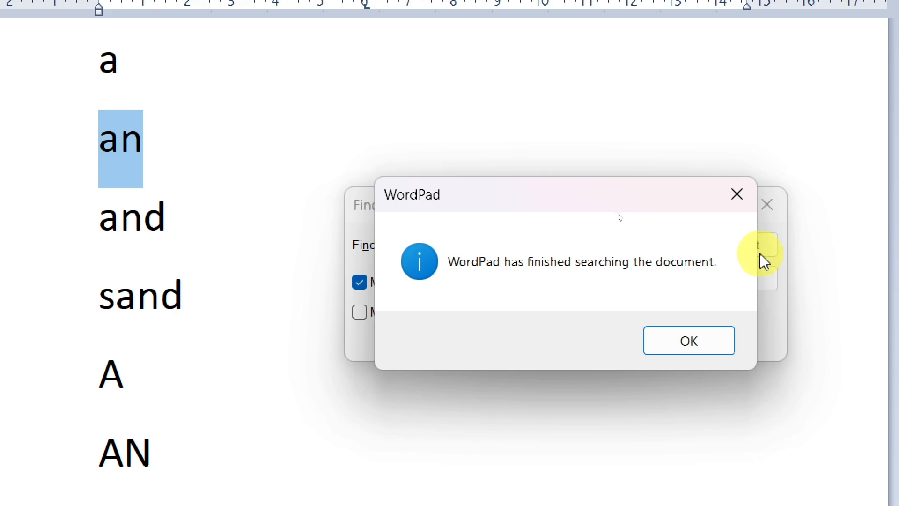
left_click(712, 343)
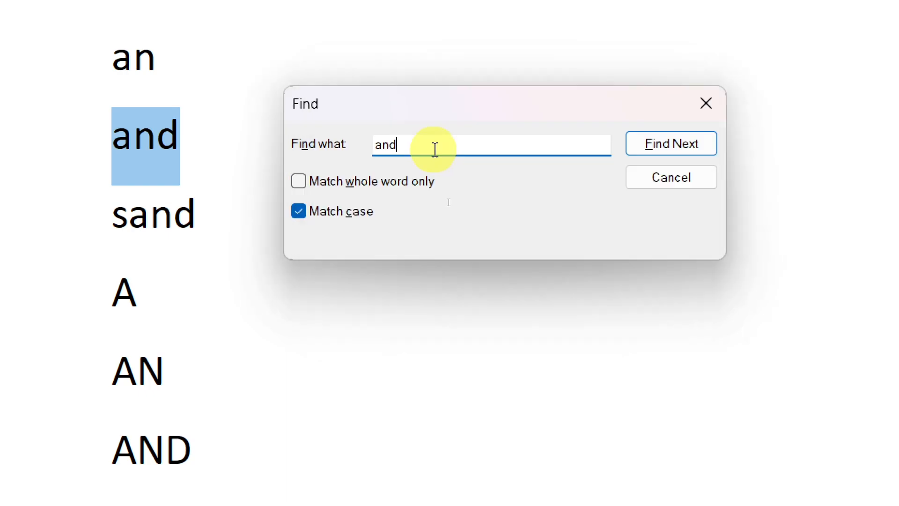
- Search for uppercase "AN" with case matching on and whole-word matching off, stepping through the matches
key("BackSpace")
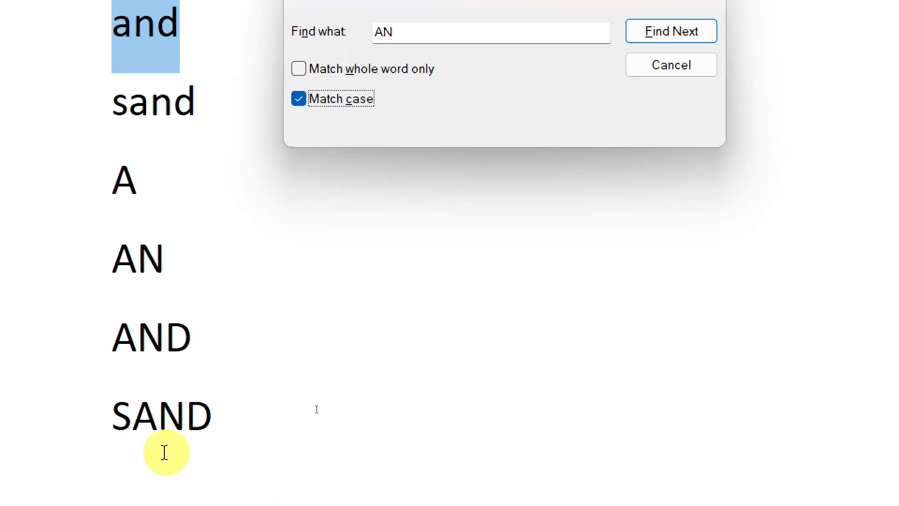
left_click_drag(484, 39, 490, 179)
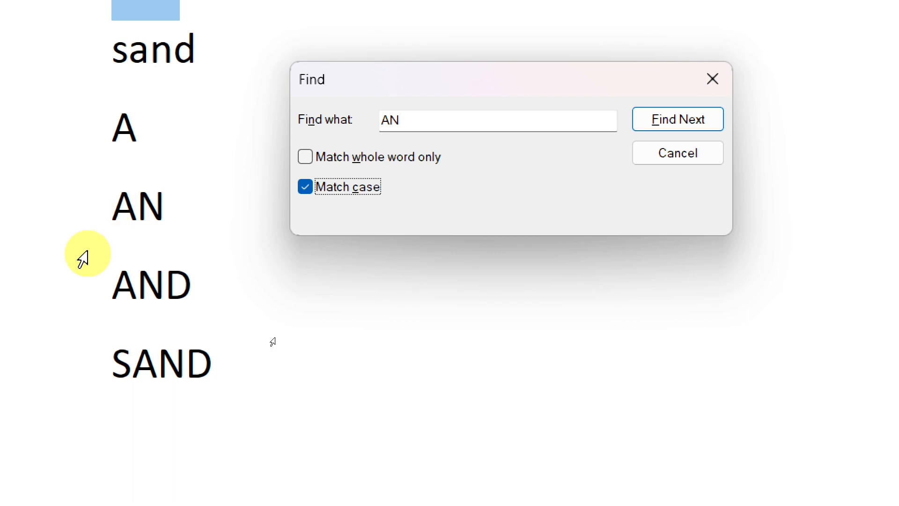
left_click(682, 122)
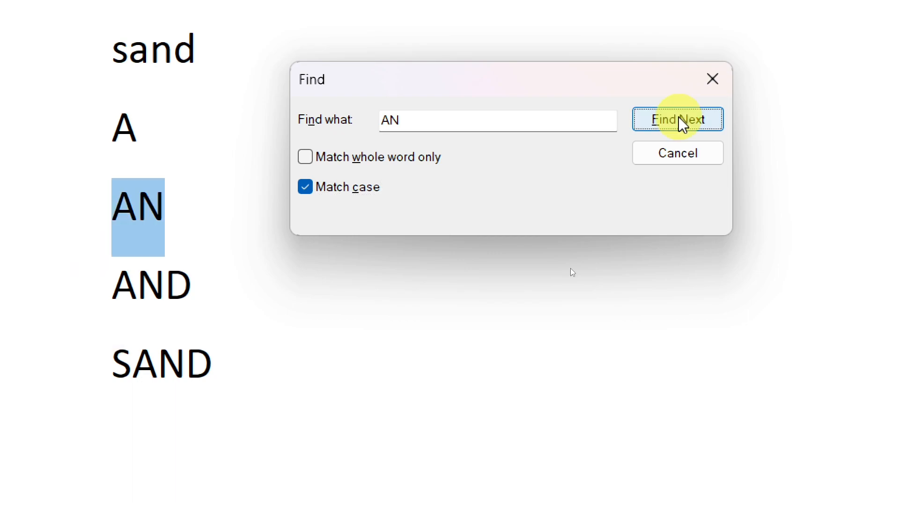
left_click(682, 122)
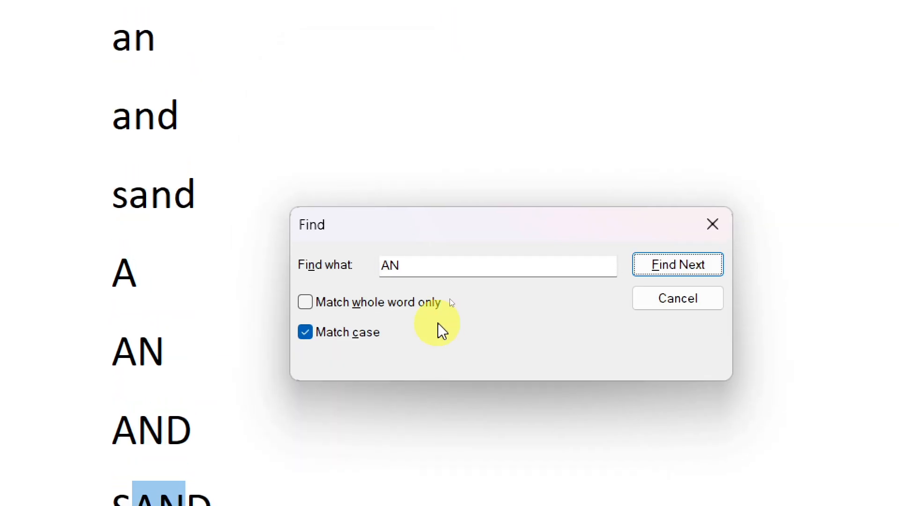
- Search for lowercase "an" with both whole-word and case matching on, stepping through to the end, and close the search
left_click(306, 303)
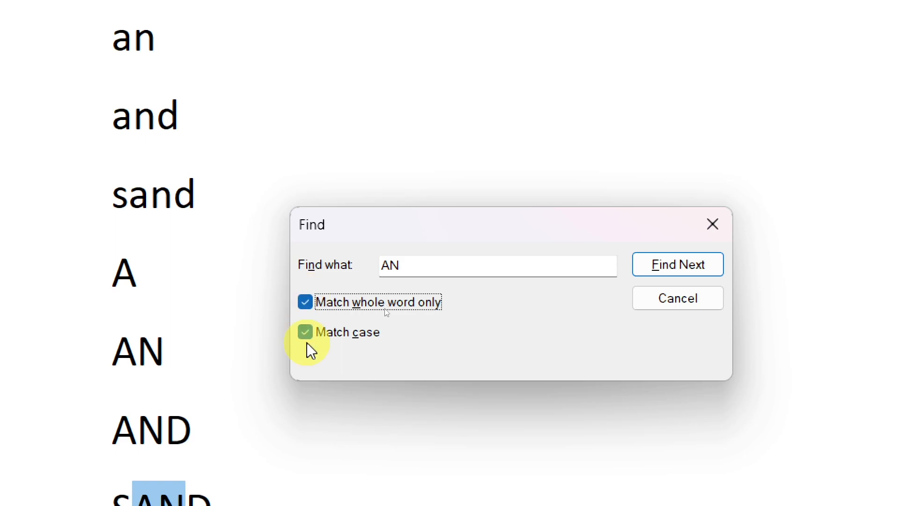
left_click(415, 268)
key("BackSpace")
key("BackSpace")
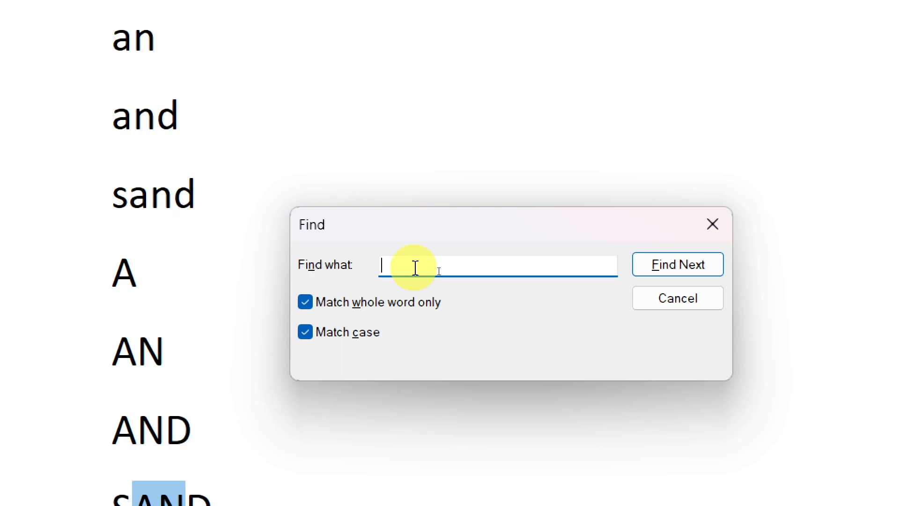
type("an")
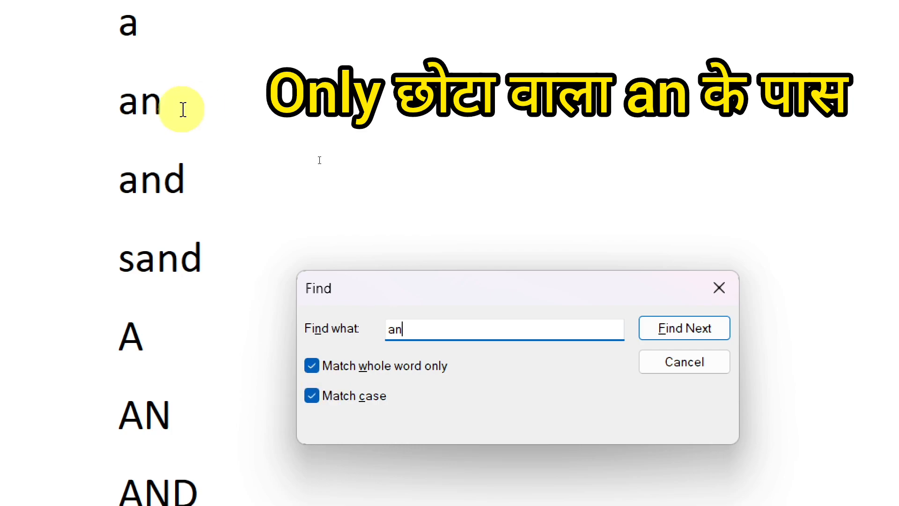
left_click(704, 332)
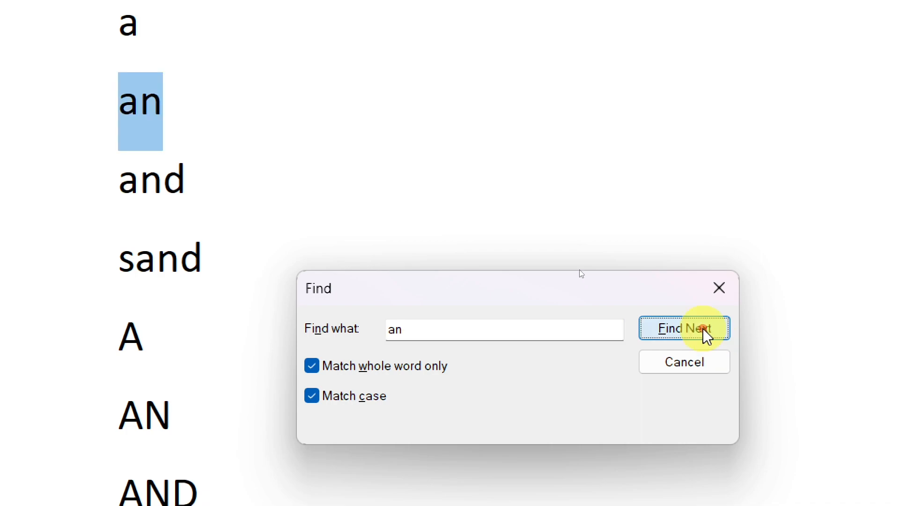
left_click(704, 331)
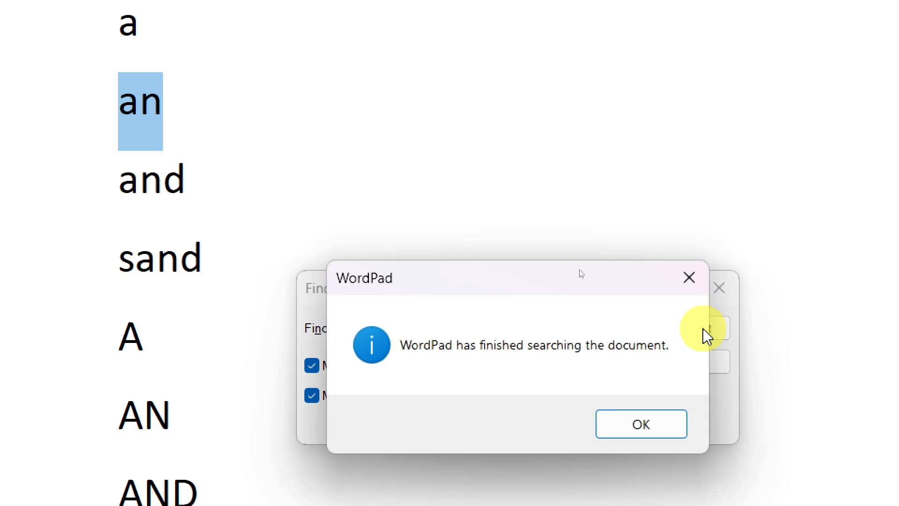
left_click(665, 427)
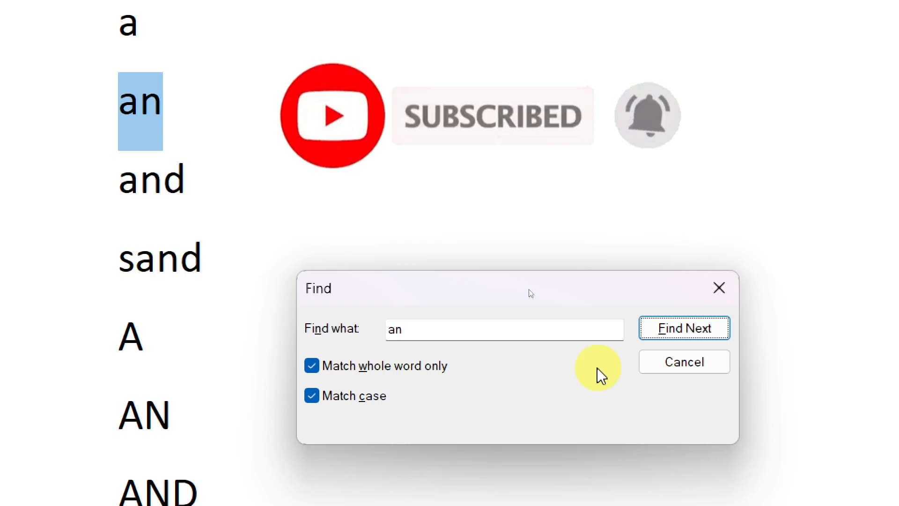
left_click(672, 363)
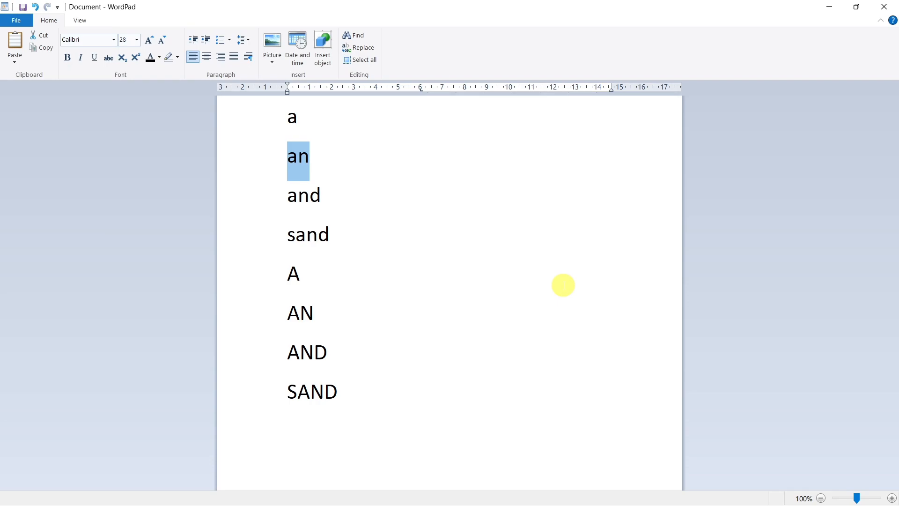
- Open Replace with the cursor after the lowercase word sand, and turn off whole-word and case matching
left_click(483, 228)
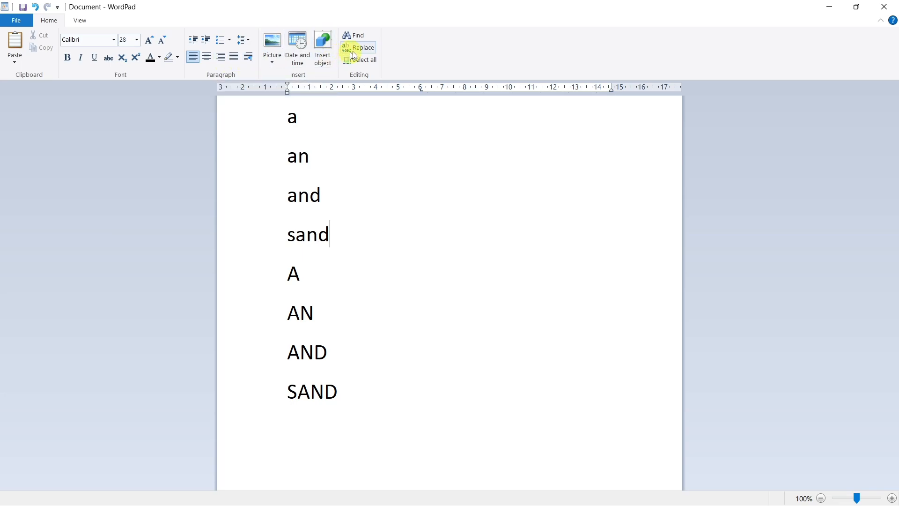
left_click(376, 54)
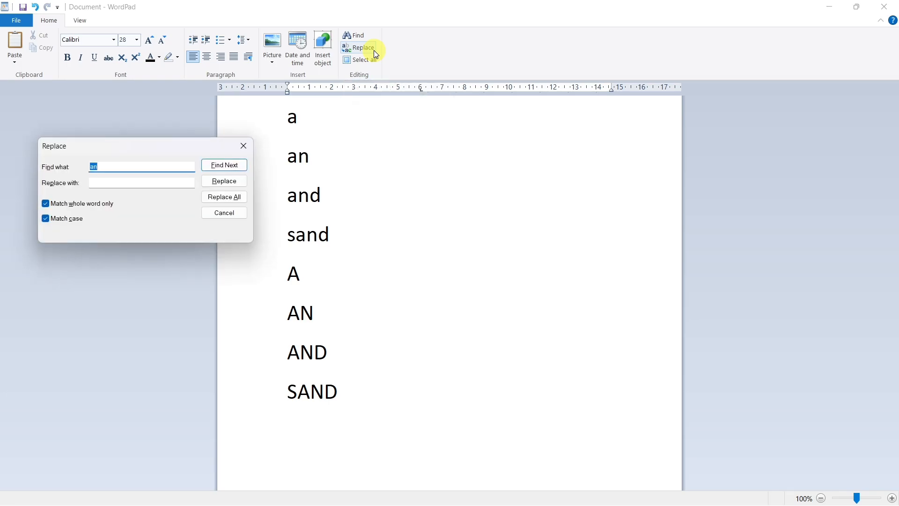
left_click_drag(156, 147, 468, 192)
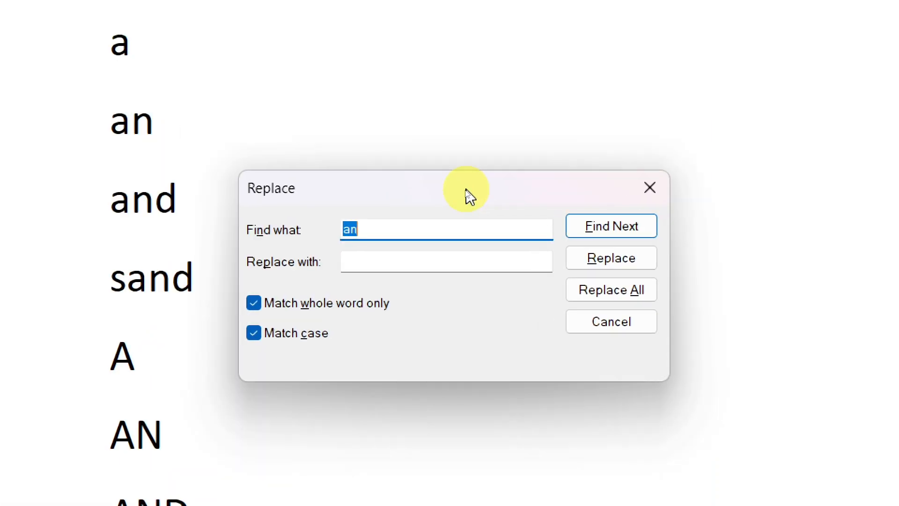
left_click_drag(467, 199, 505, 150)
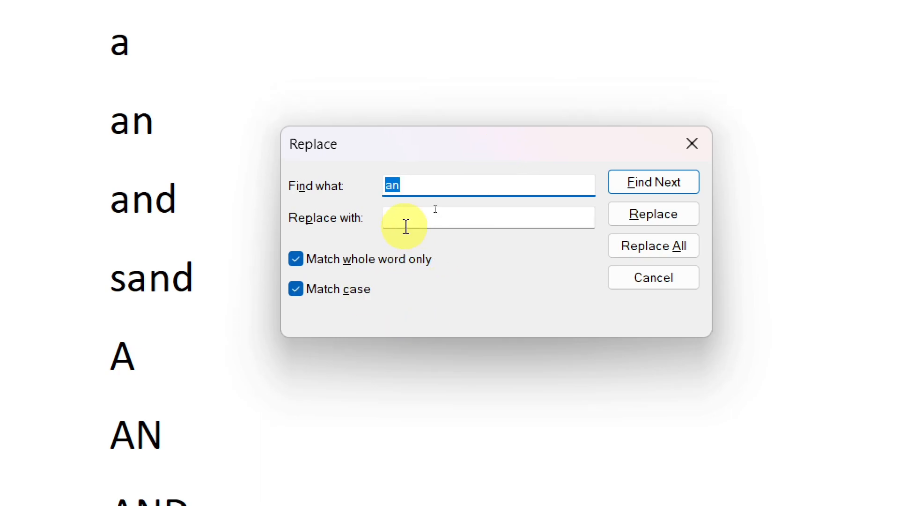
left_click(302, 258)
left_click(295, 288)
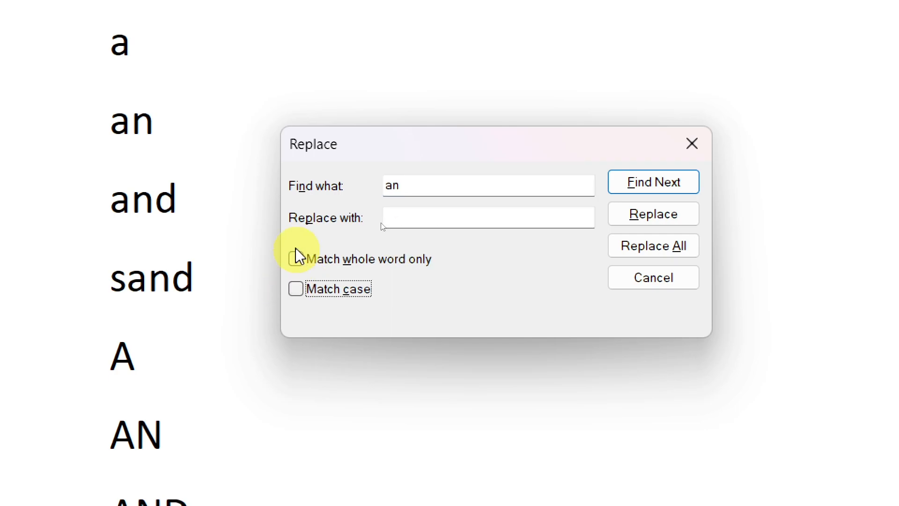
left_click(370, 262)
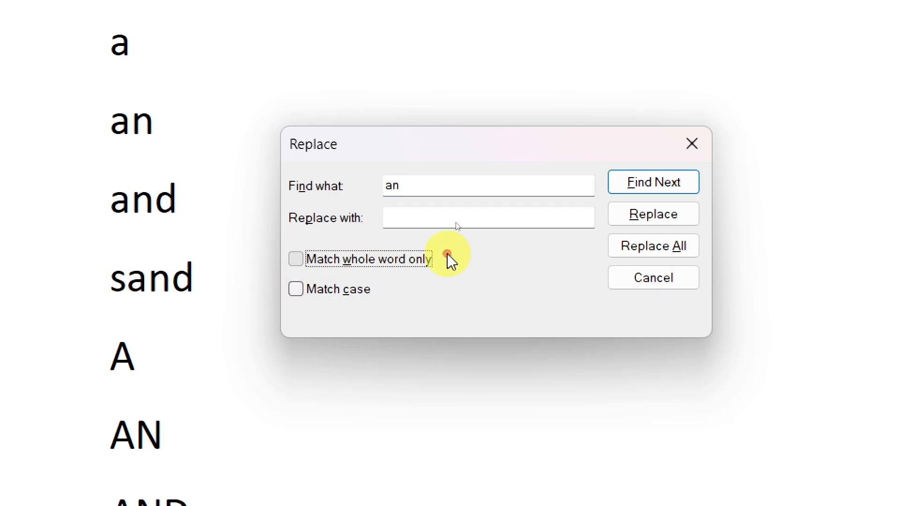
left_click(377, 270)
- Enter the person's name as the replacement text for "an" and find the next match
left_click(407, 182)
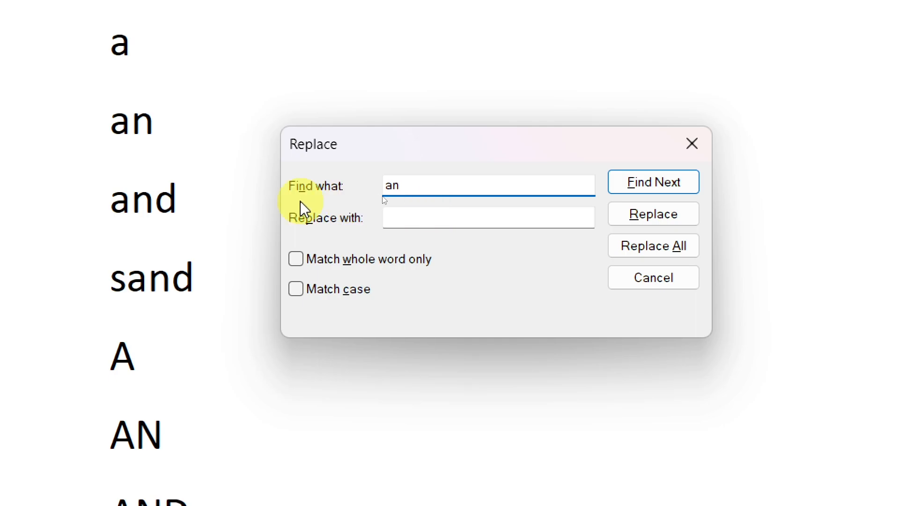
left_click(408, 215)
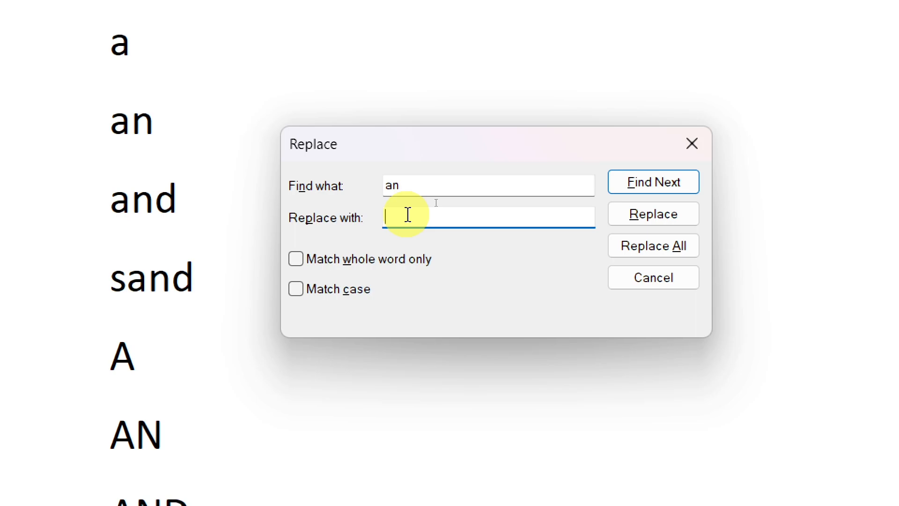
type("Ali ")
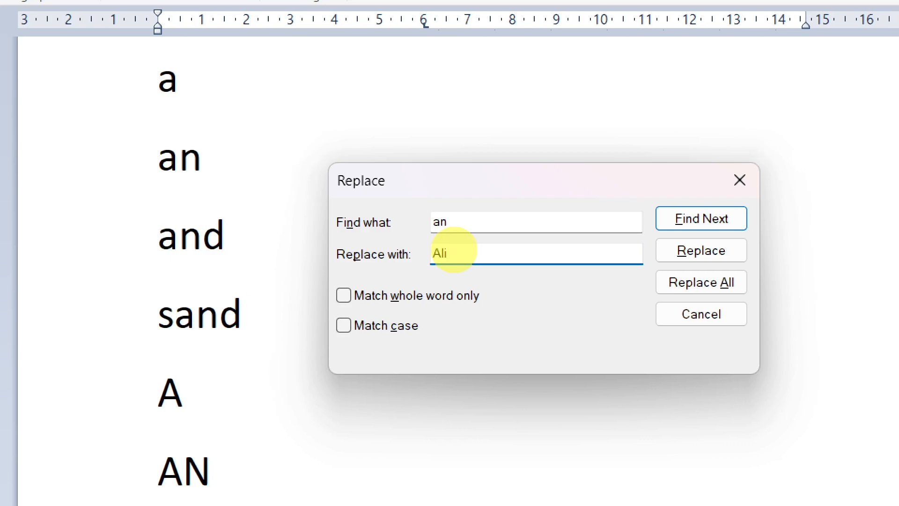
type("Sh")
type("r")
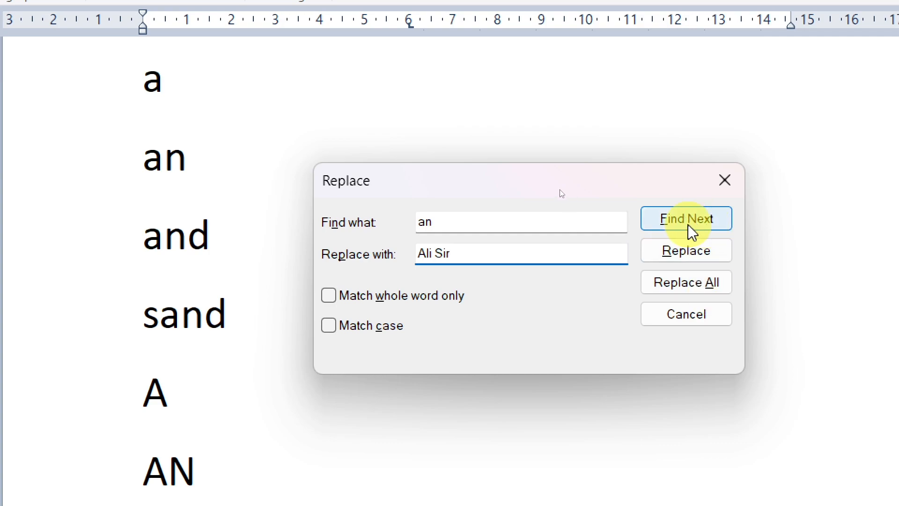
left_click(707, 232)
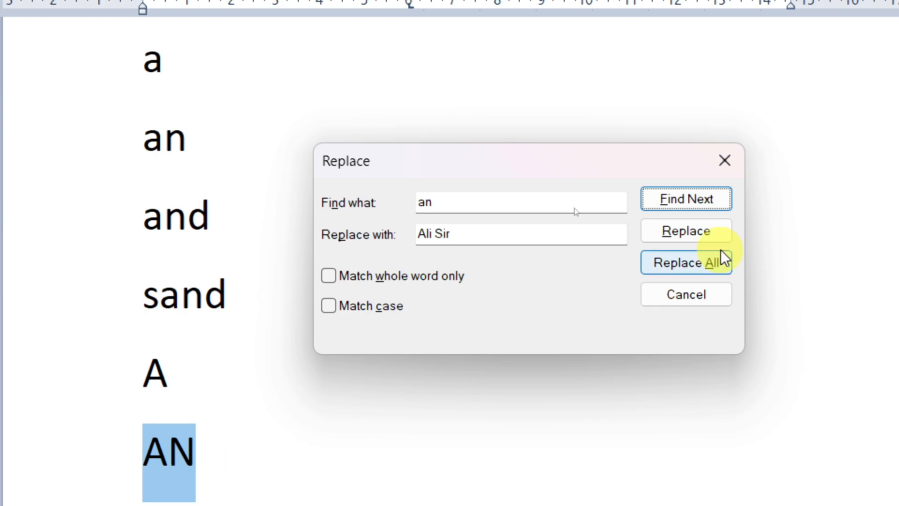
- Replace the uppercase "AN" match with the person's name, skip the match in "AND", and replace the one in "SAND"
left_click(715, 232)
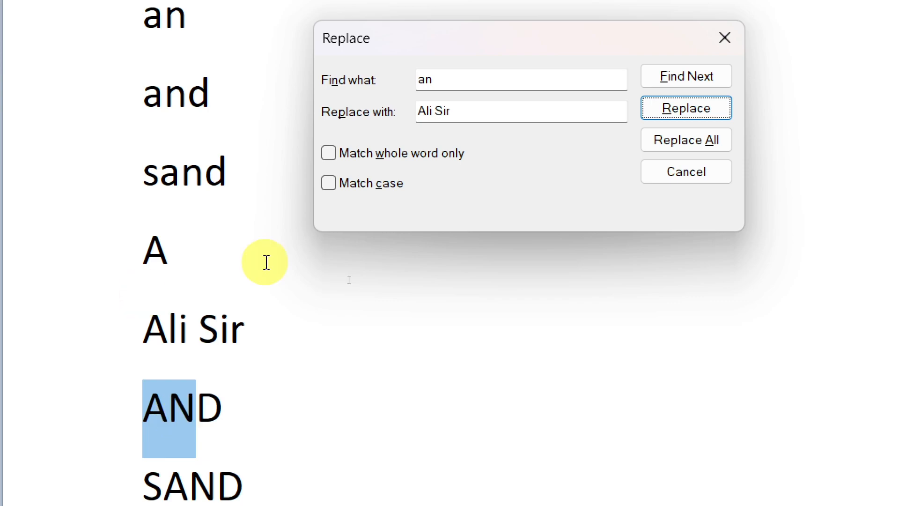
left_click(718, 81)
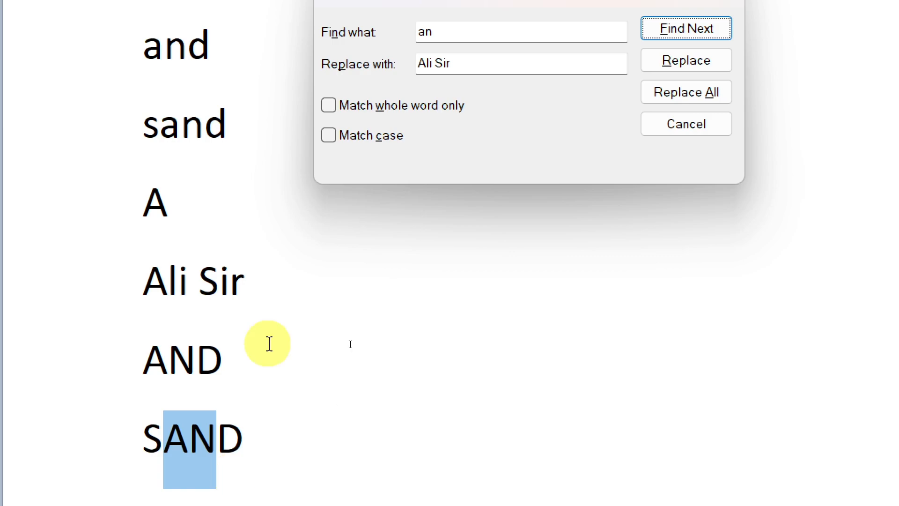
left_click(677, 70)
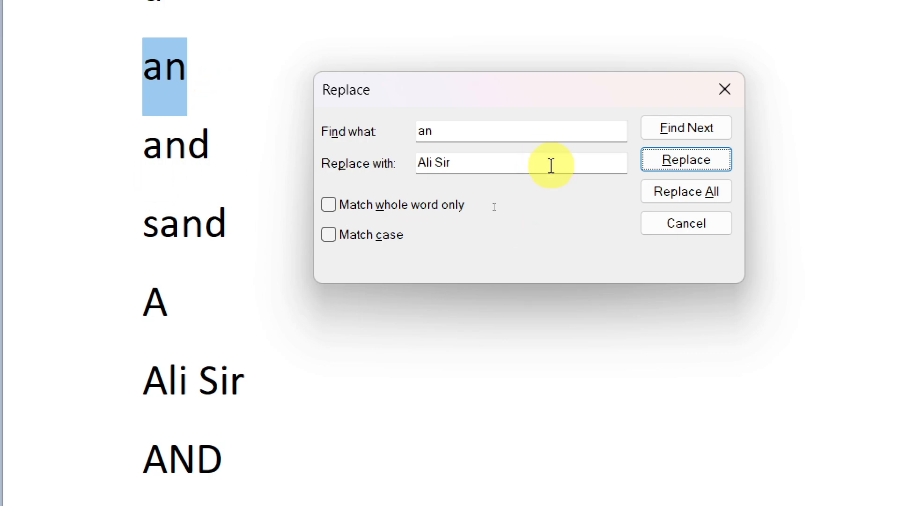
- Replace all remaining matches of "an" with the person's name and close the Replace dialog
left_click(688, 193)
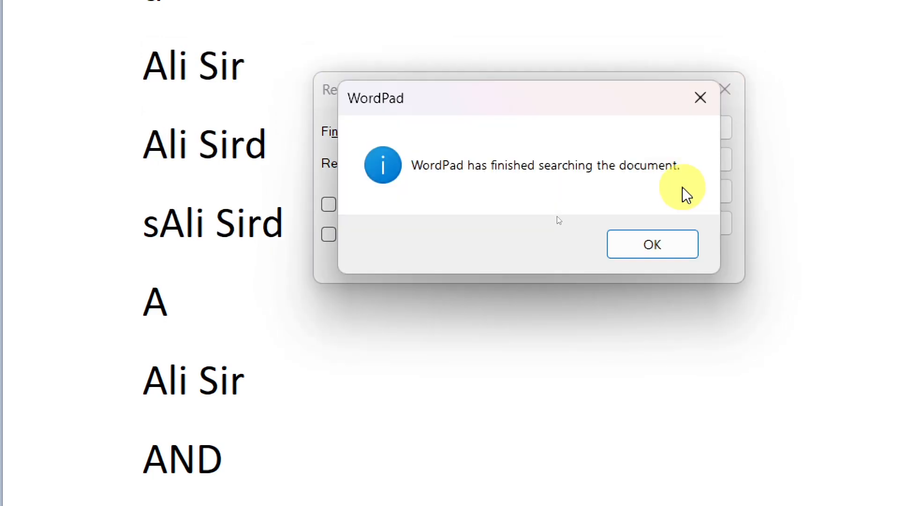
left_click(651, 263)
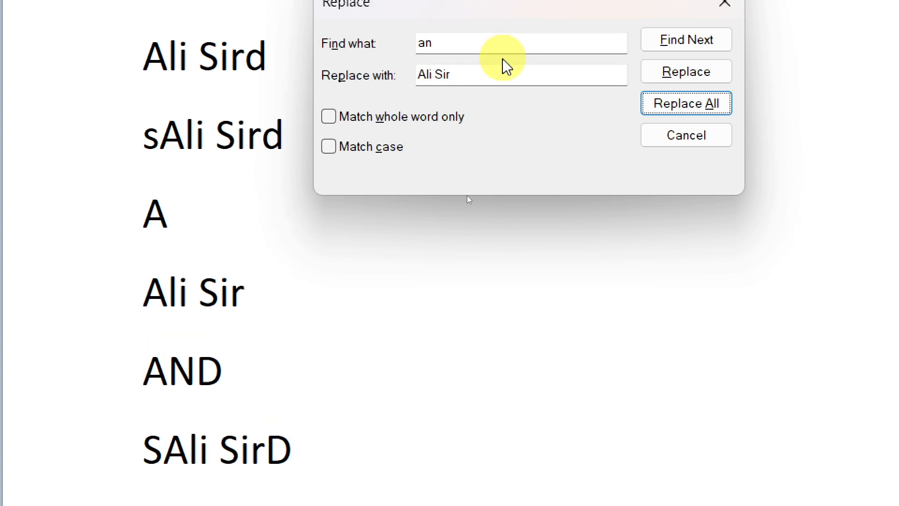
left_click(531, 72)
left_click(702, 104)
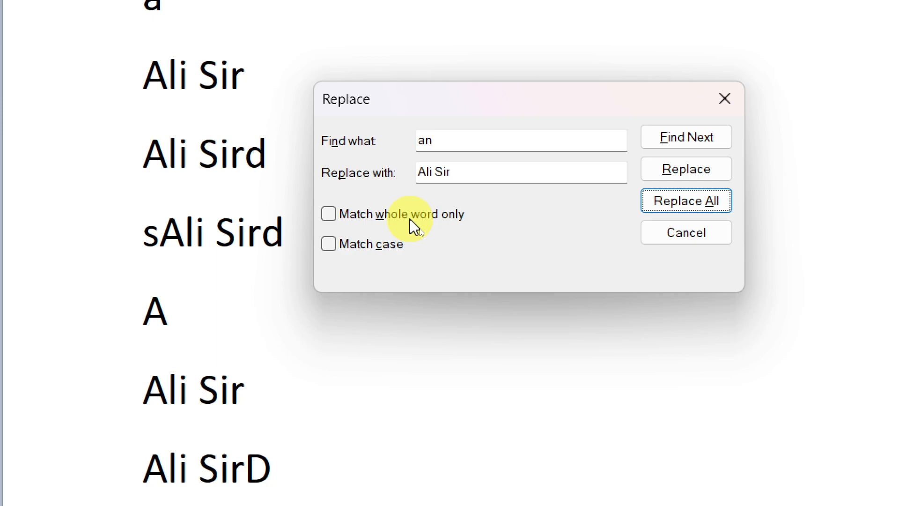
left_click(661, 232)
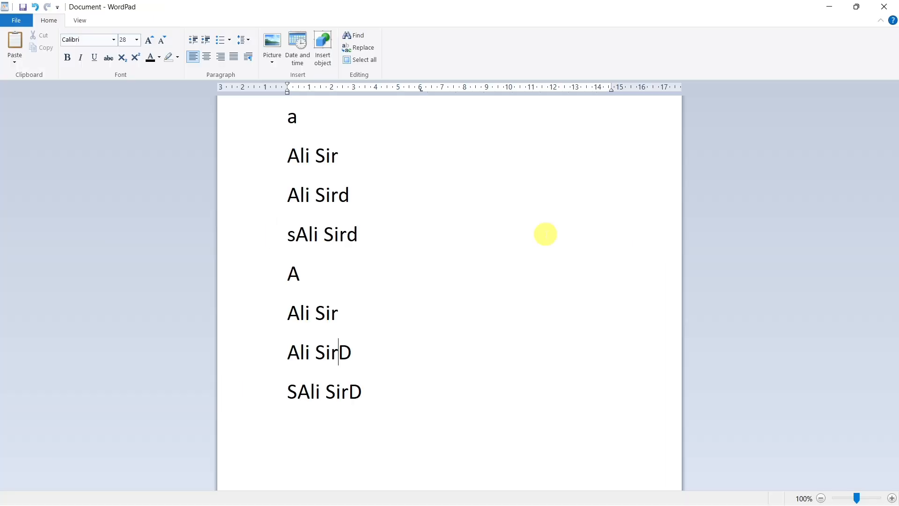
- Undo all the name replacements in the word list and deselect the text
key("ctrl+z")
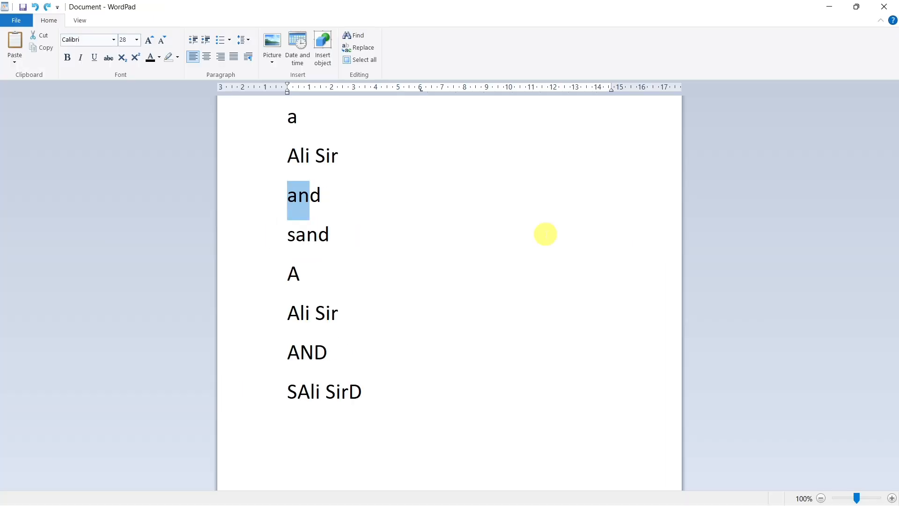
key("ctrl+z")
key("ctrl+z")
left_click(423, 184)
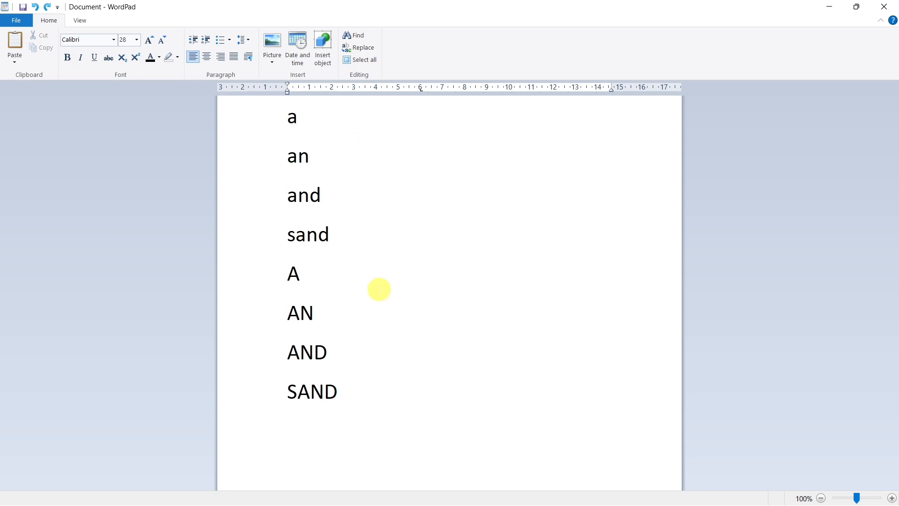
- Reopen Replace beside the word list, set the search text to "a", and turn on whole-word matching
key("ctrl+h")
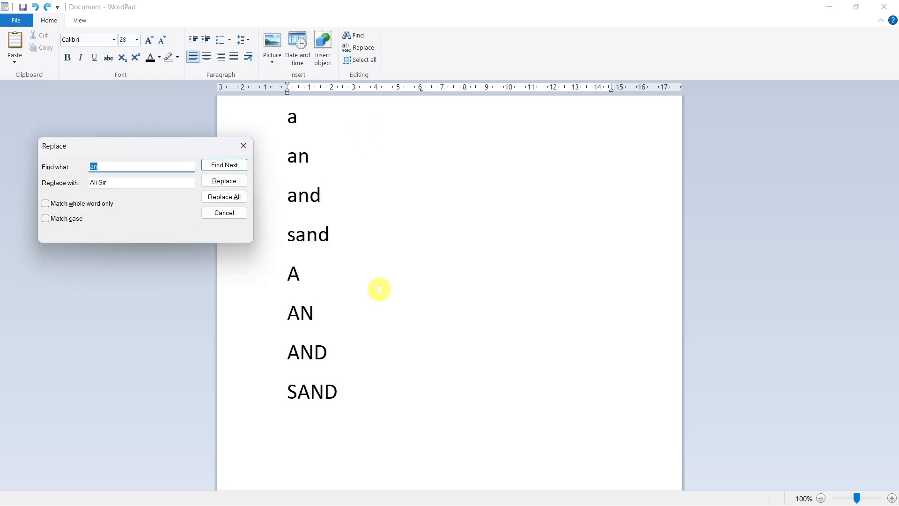
left_click_drag(149, 148, 497, 208)
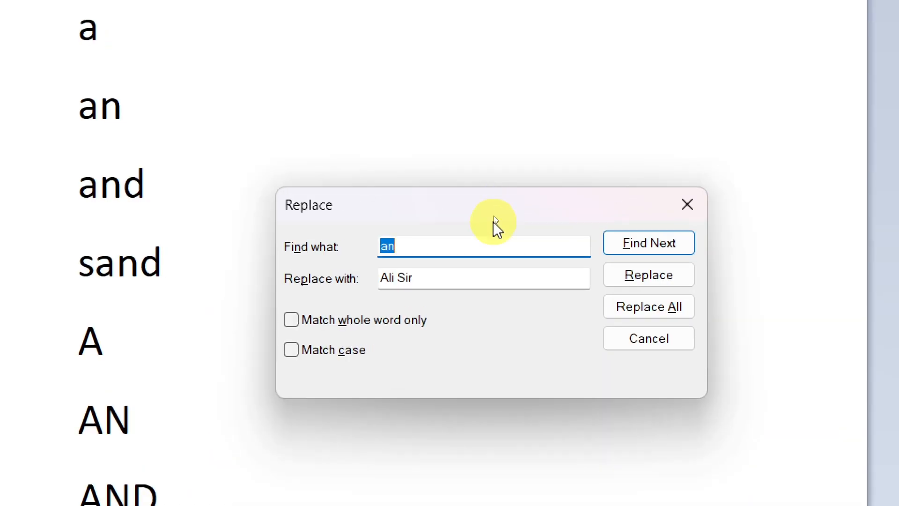
left_click_drag(479, 199, 457, 83)
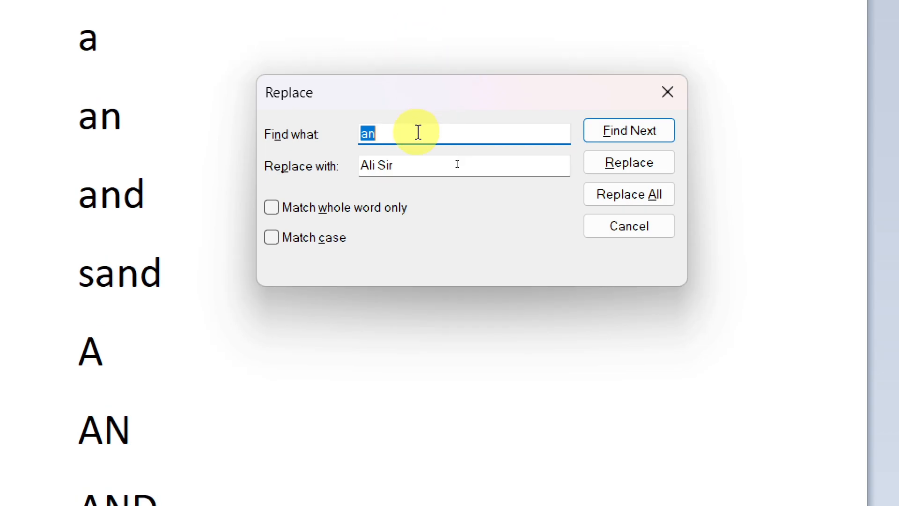
left_click(383, 136)
key("BackSpace")
key("BackSpace")
type("a")
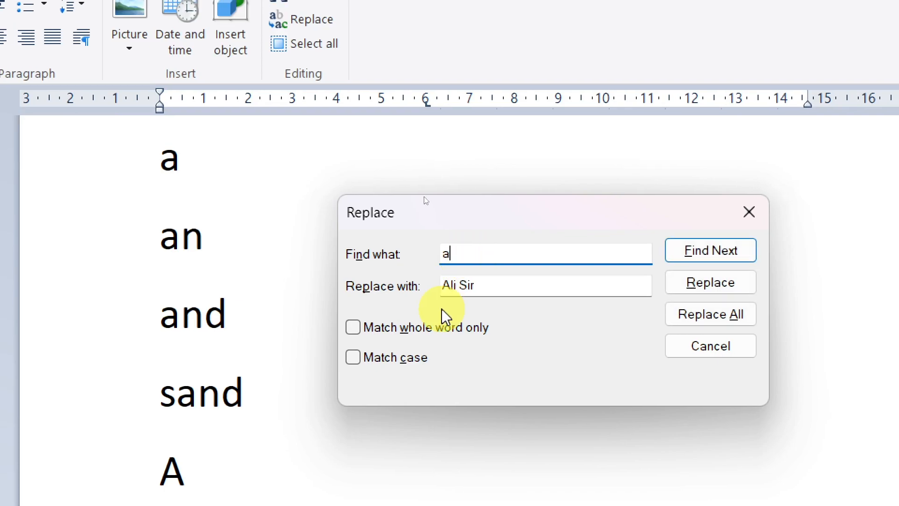
left_click(353, 335)
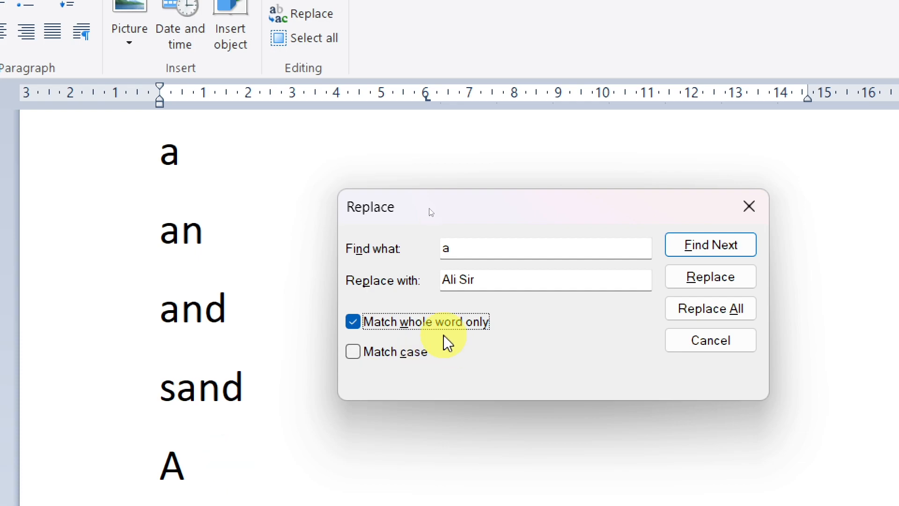
- Set the replacement text to "Mice Computer" and replace every whole-word match of "a" in the document
left_click_drag(482, 279, 427, 277)
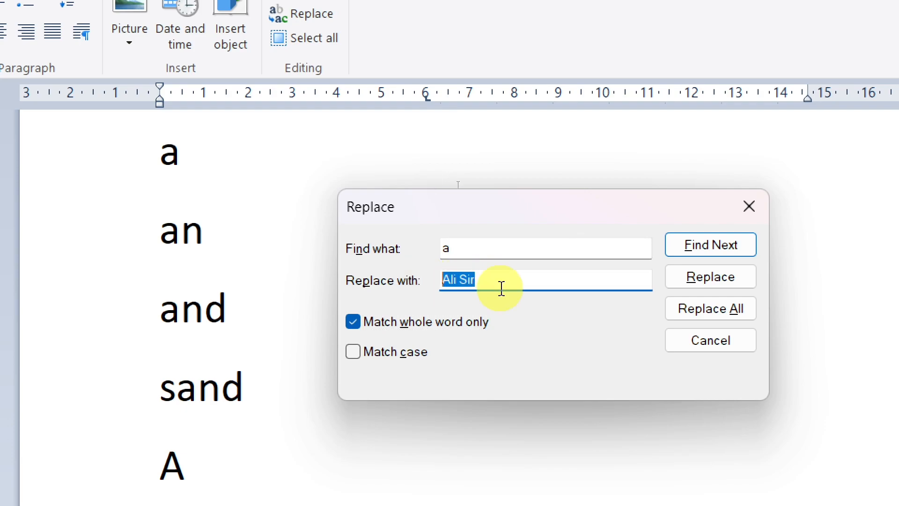
key("BackSpace")
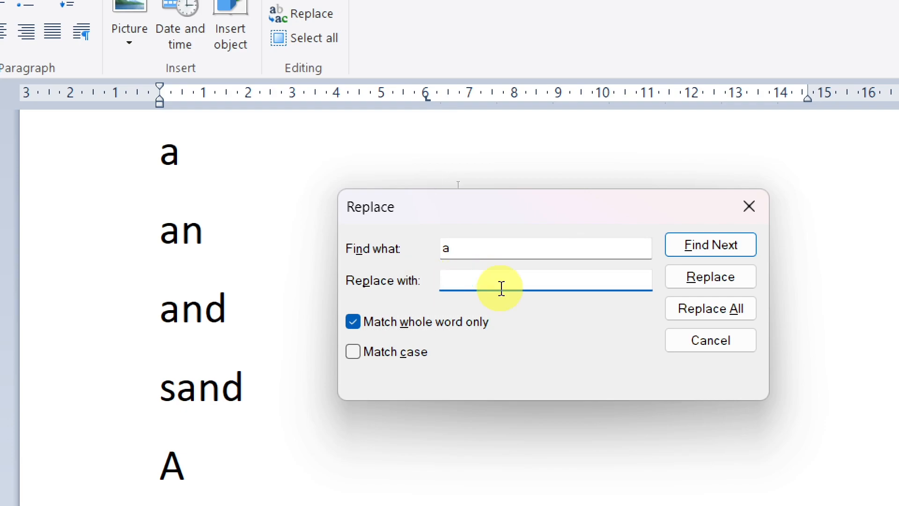
type("Mic")
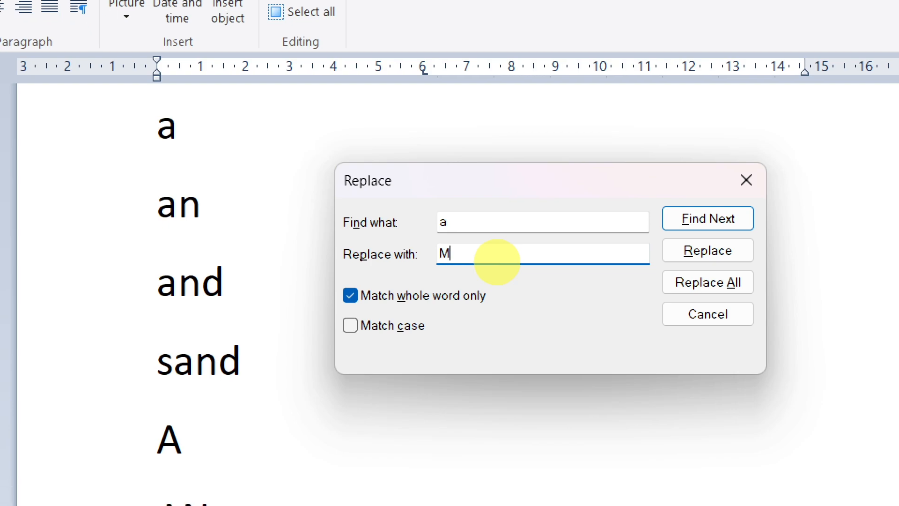
type("e Co")
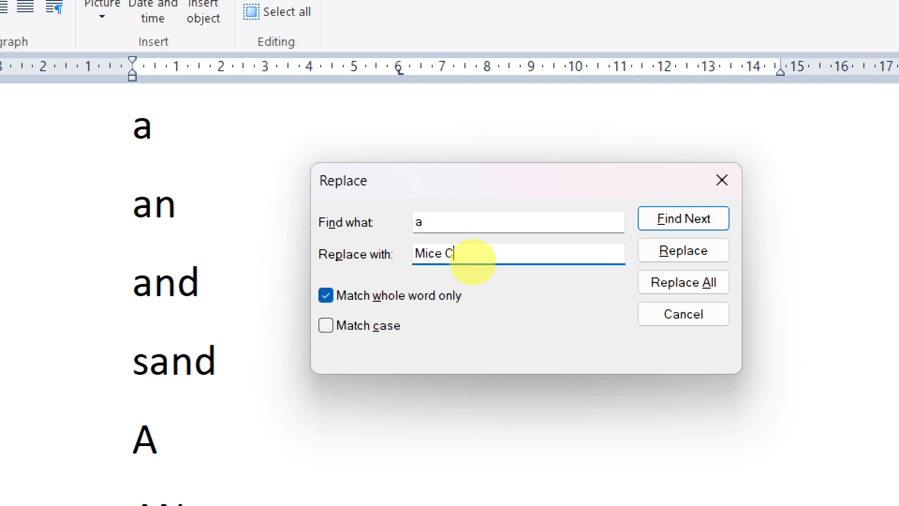
type("mputer")
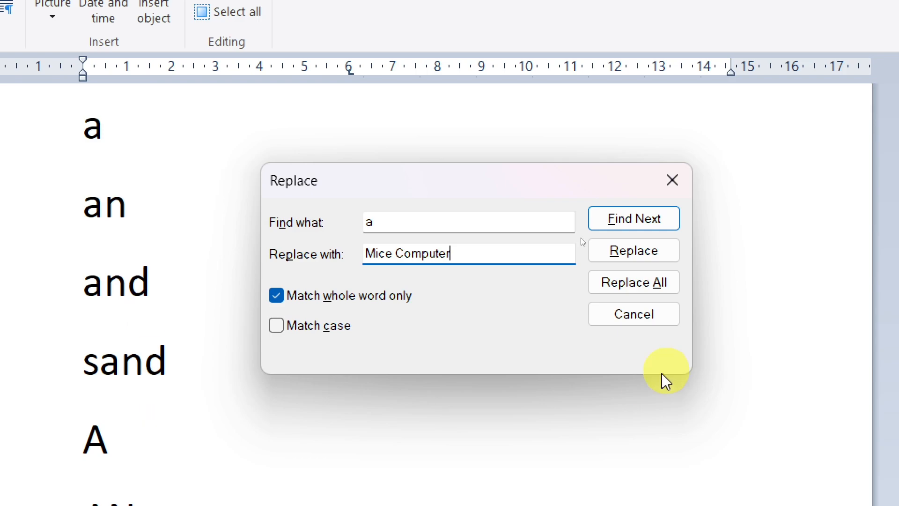
left_click(657, 286)
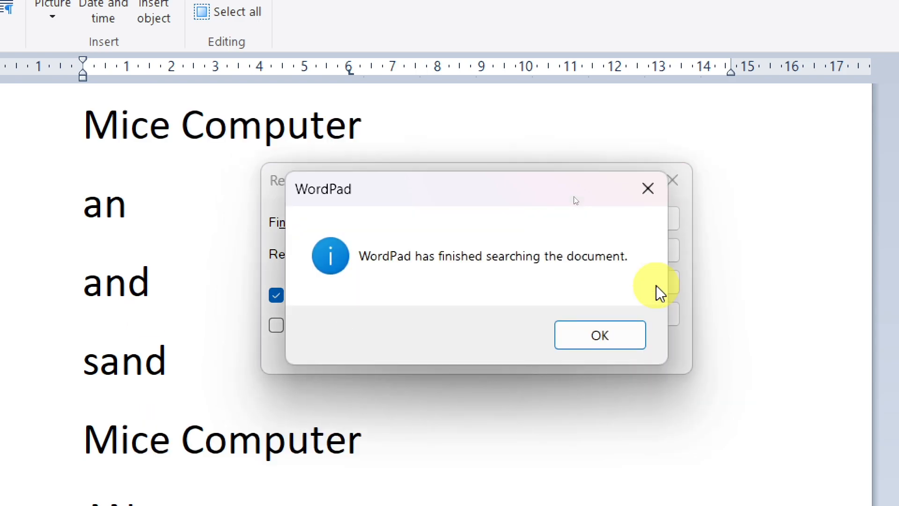
left_click(624, 352)
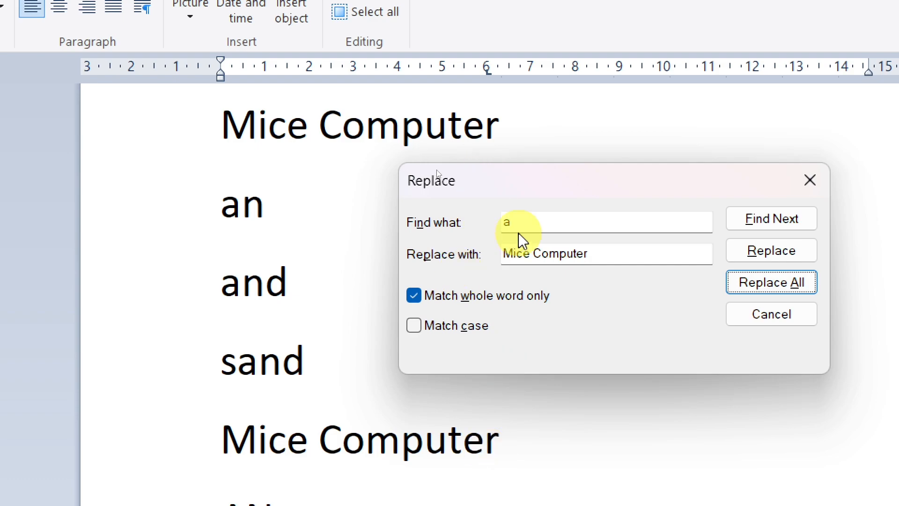
- Set the search text to uppercase "AND" and enter a person's first name as the replacement text
left_click(526, 223)
key("BackSpace")
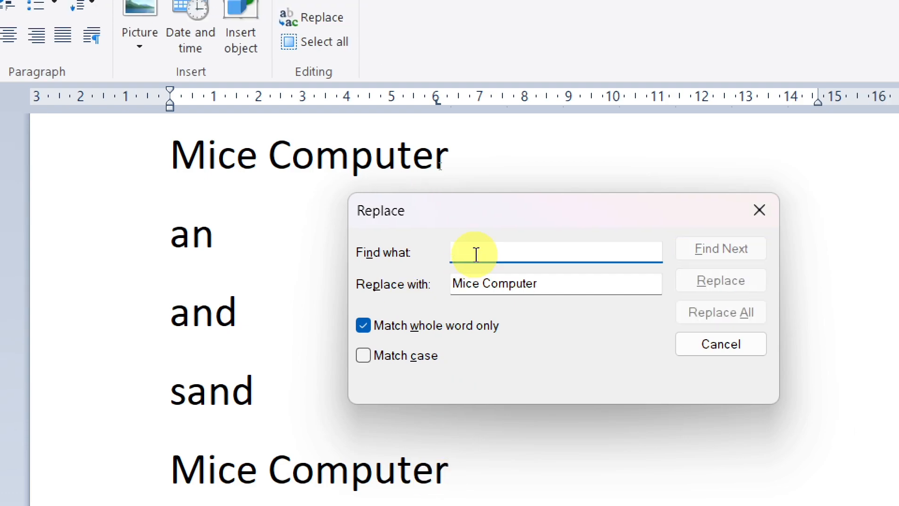
type("AND")
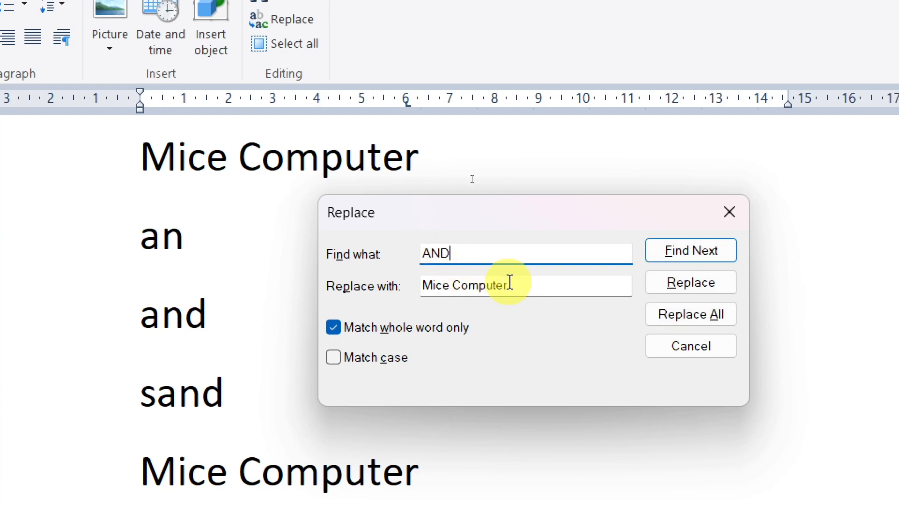
left_click_drag(508, 285, 421, 290)
key("BackSpace")
type("Rohit")
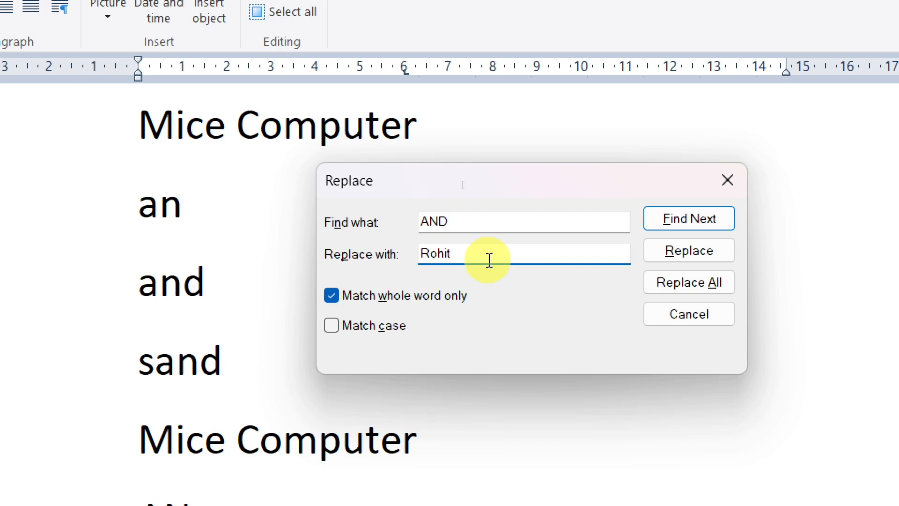
- Turn whole-word matching off and case matching on, and replace all matches of "AND" with the entered name
left_click(332, 297)
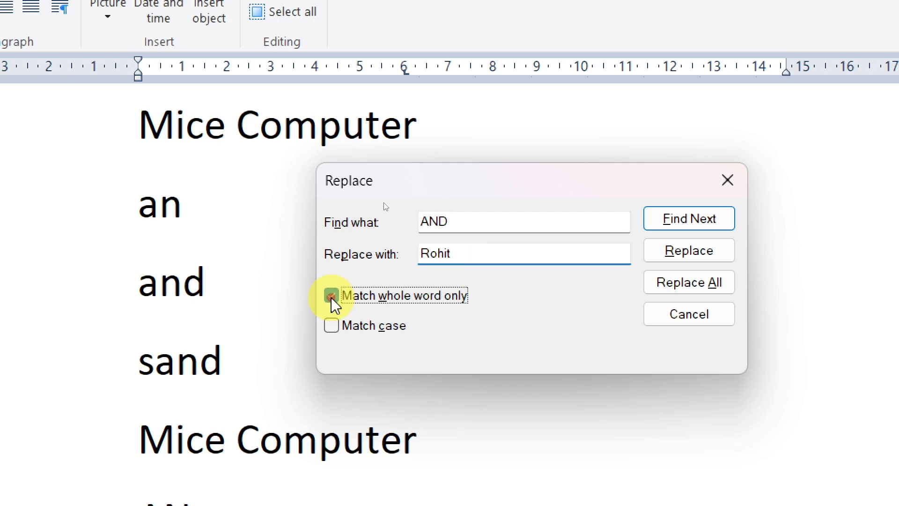
left_click(332, 325)
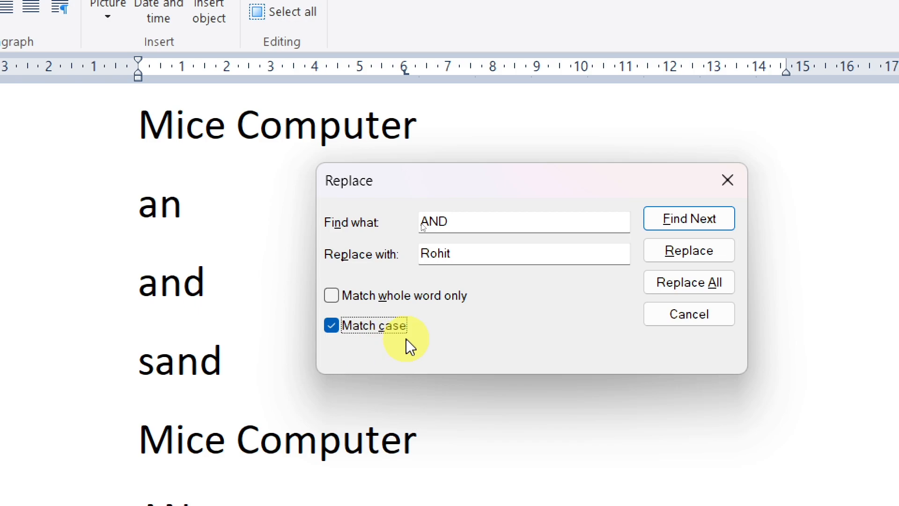
left_click(460, 223)
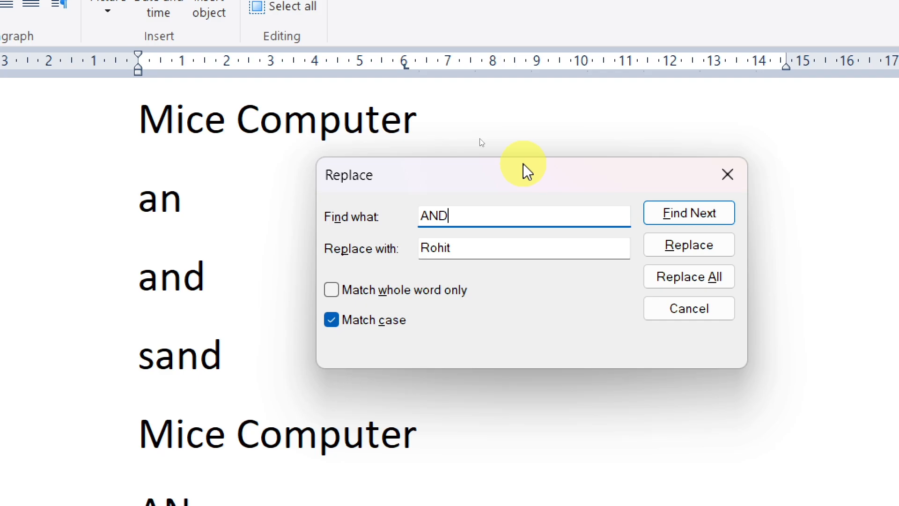
left_click_drag(528, 172, 546, 447)
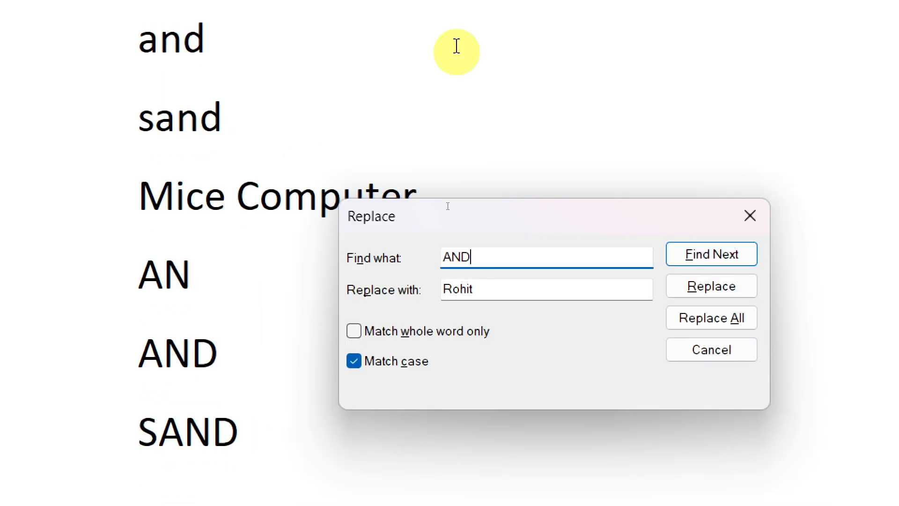
left_click_drag(506, 212, 525, 255)
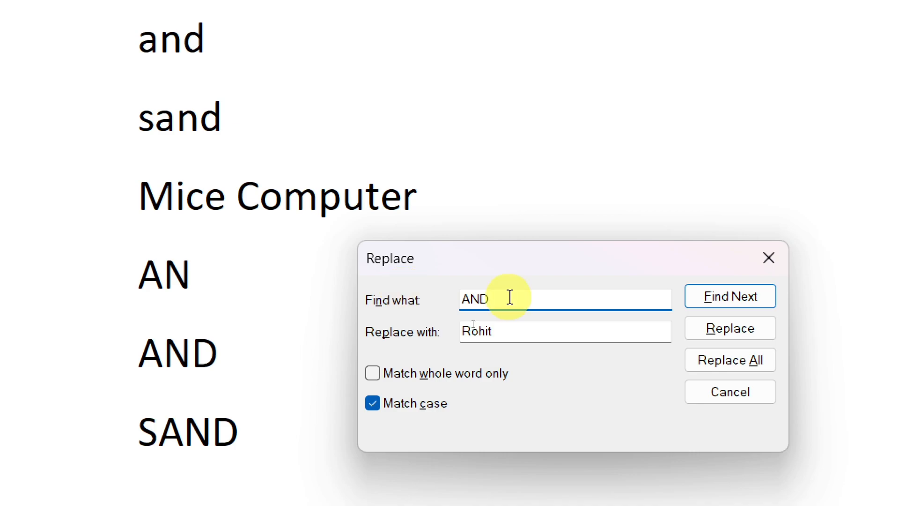
left_click(767, 363)
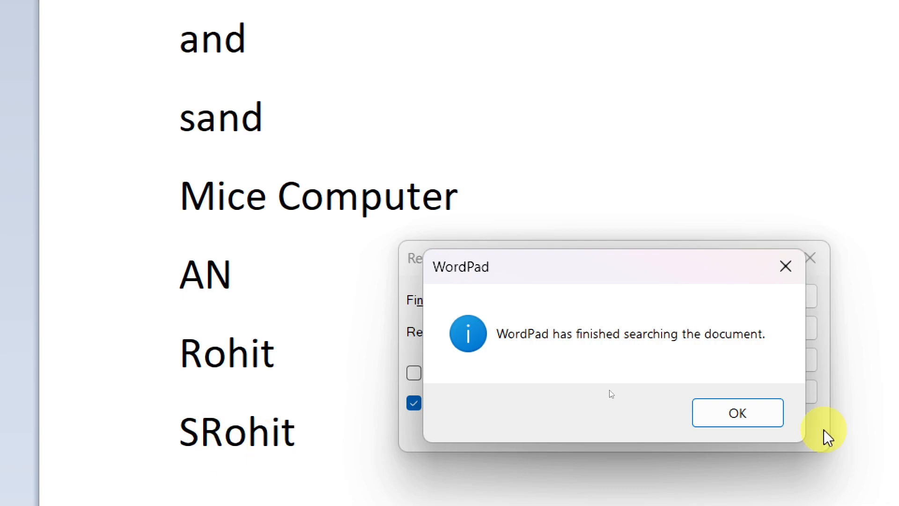
left_click(767, 420)
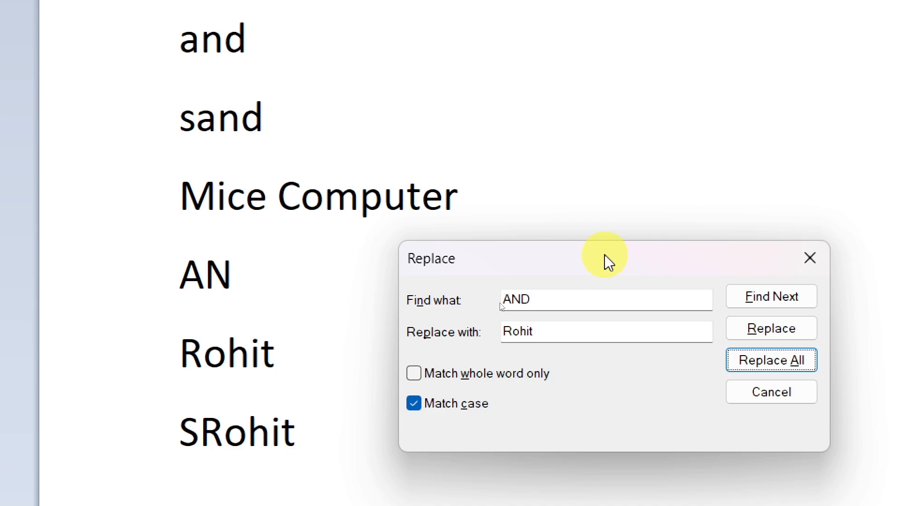
- Set the search text to lowercase "an" and turn on whole-word matching, moving the Replace dialog clear of the word list
left_click_drag(605, 254, 541, 255)
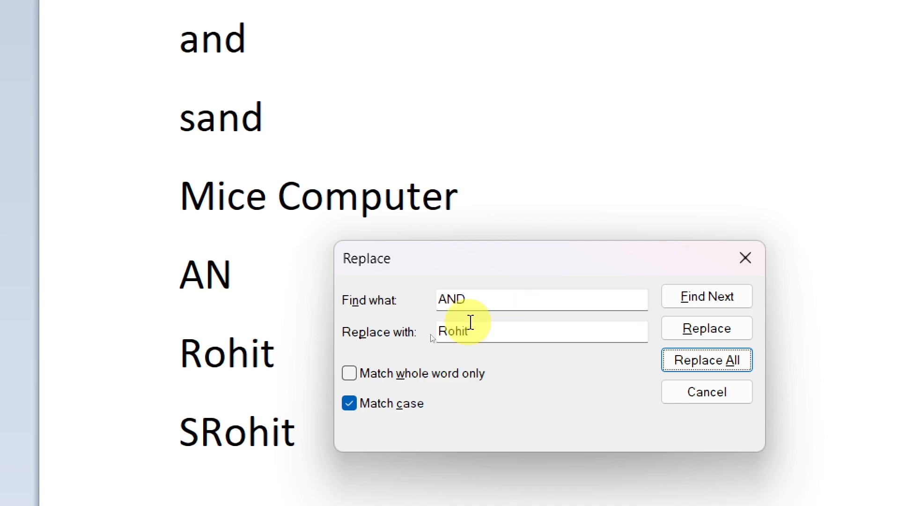
left_click_drag(468, 300, 422, 300)
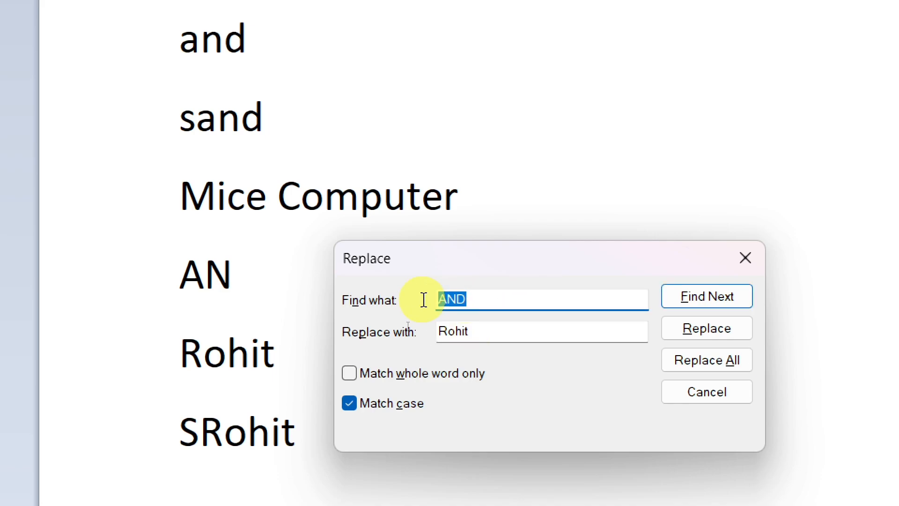
type("an")
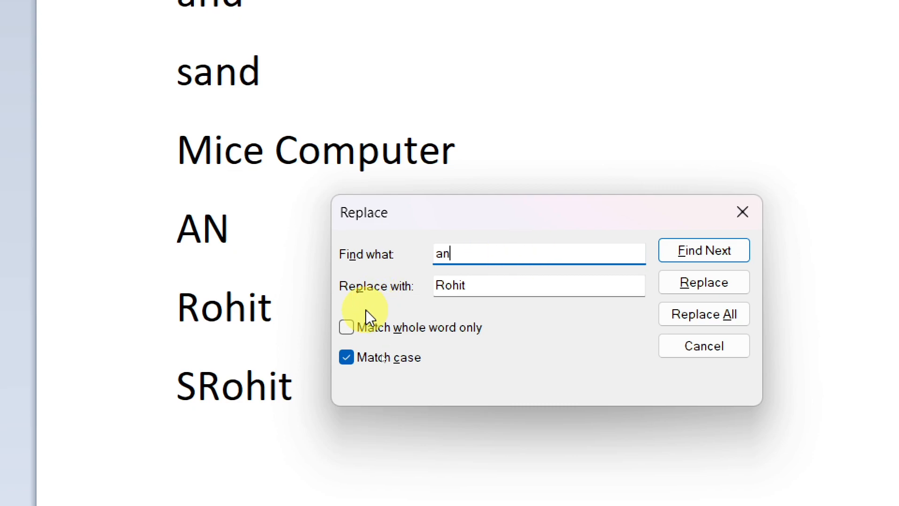
left_click(347, 327)
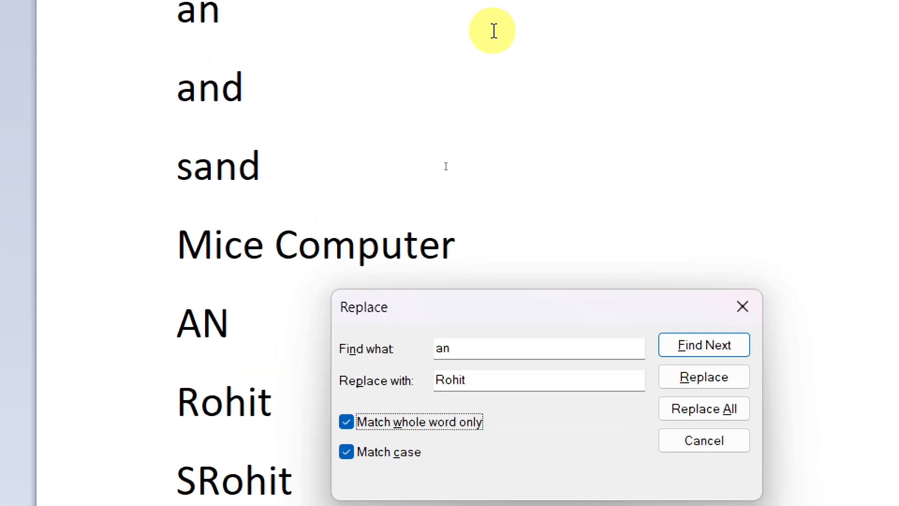
left_click_drag(532, 331, 572, 9)
left_click_drag(571, 66, 543, 74)
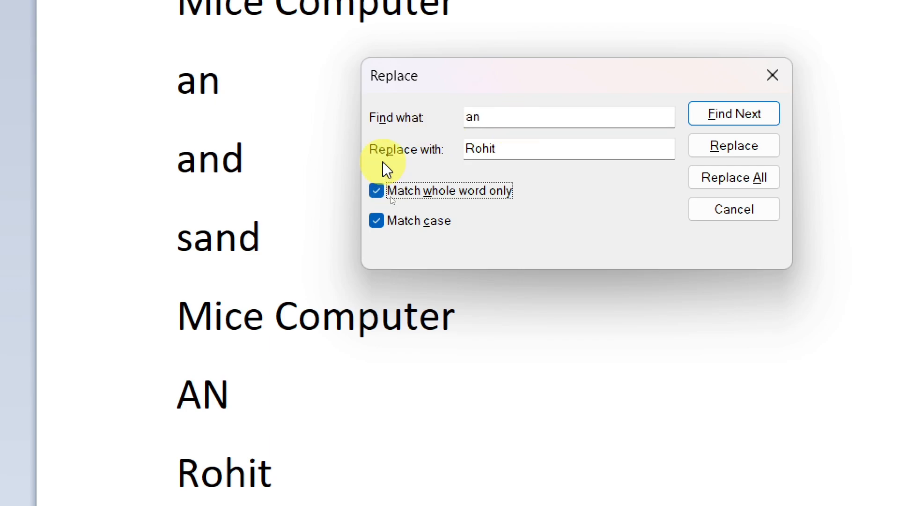
- Set the replacement text to "computer center", keeping both whole-word and case matching on
double_click(481, 151)
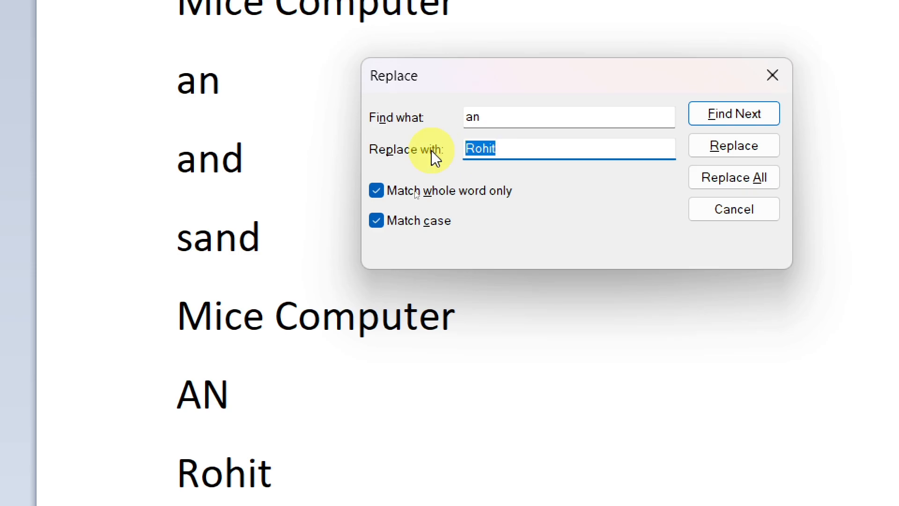
type("compu")
type("ter ce")
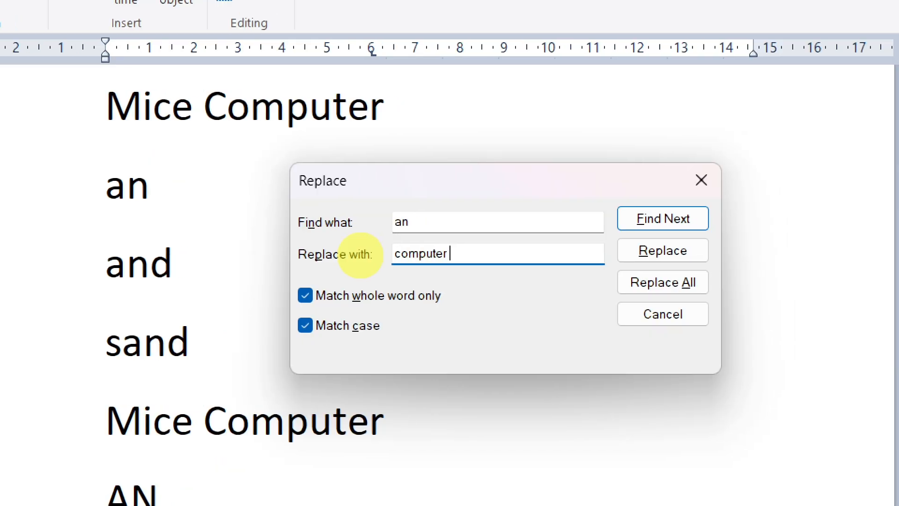
type("nter")
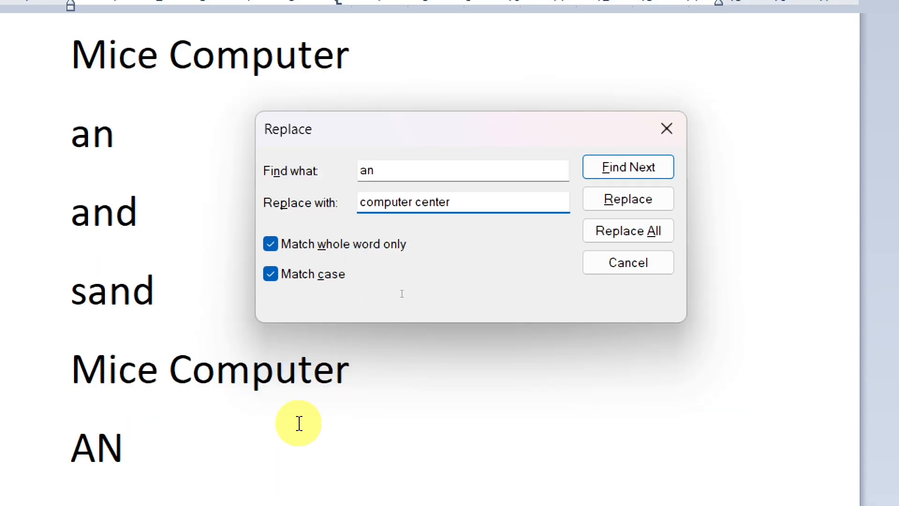
left_click(271, 274)
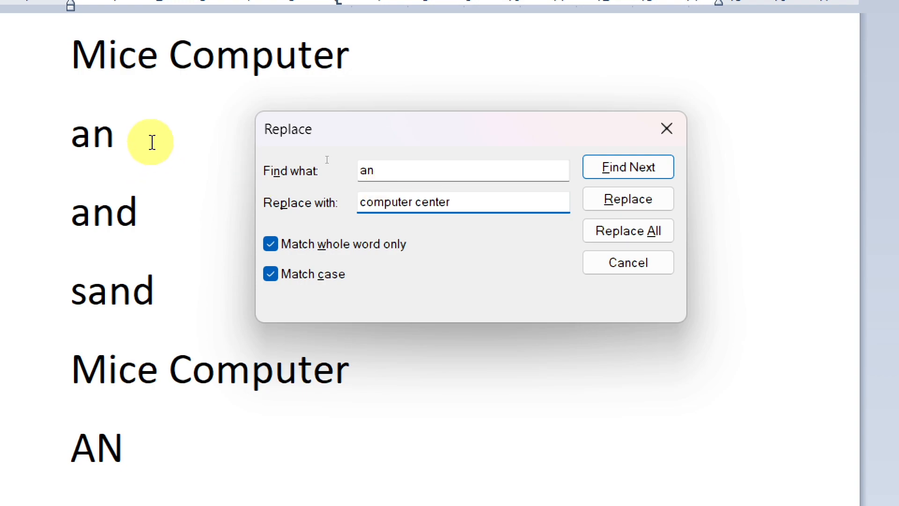
- Replace all matches of "an" with "computer center" and close the Replace dialog
left_click(146, 439)
left_click(161, 128)
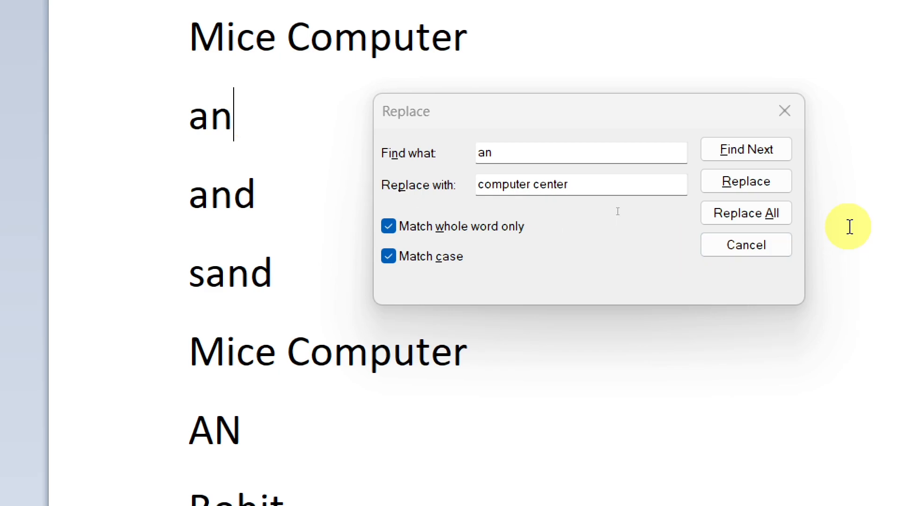
left_click(775, 216)
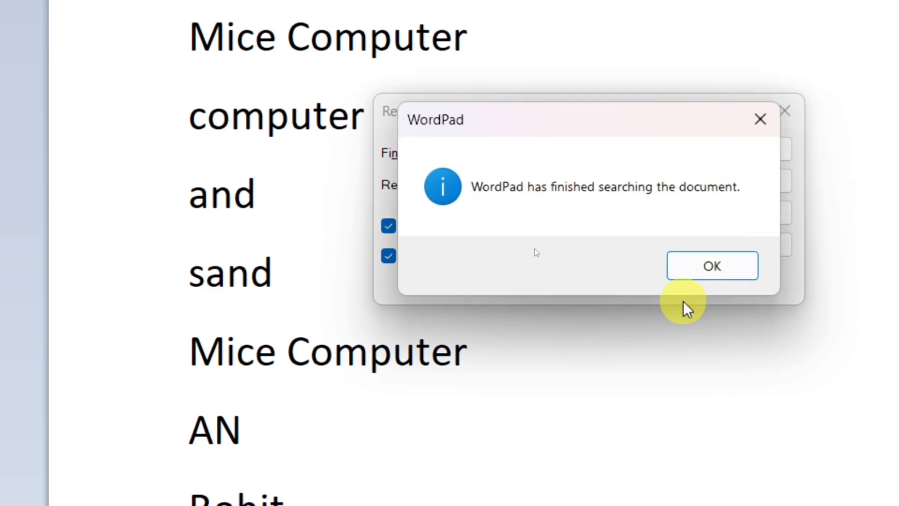
left_click(706, 267)
left_click_drag(568, 107, 567, 155)
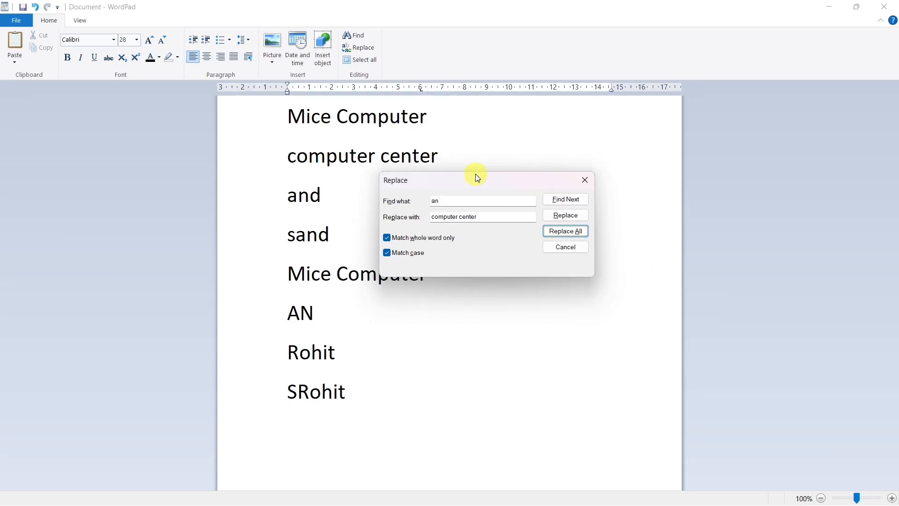
left_click(585, 180)
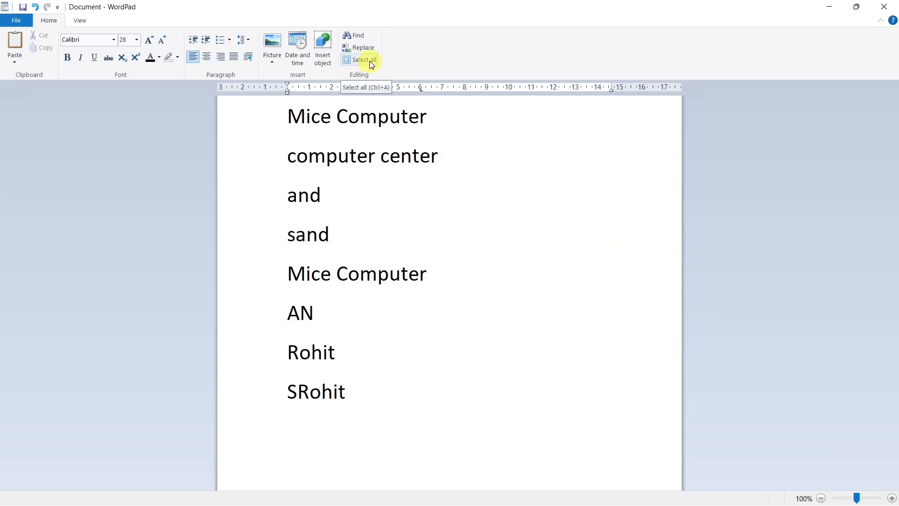
- Make all the text in the document bold and colour it red
left_click(508, 167)
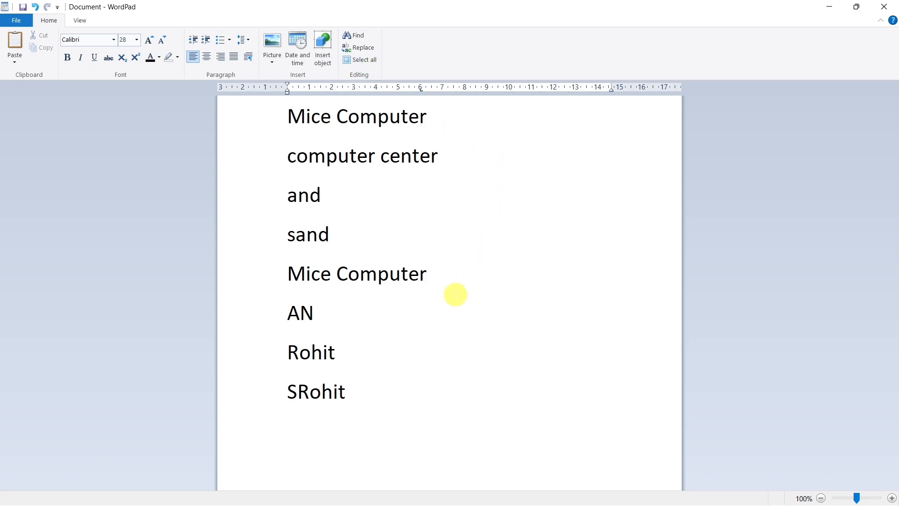
key("ctrl+a")
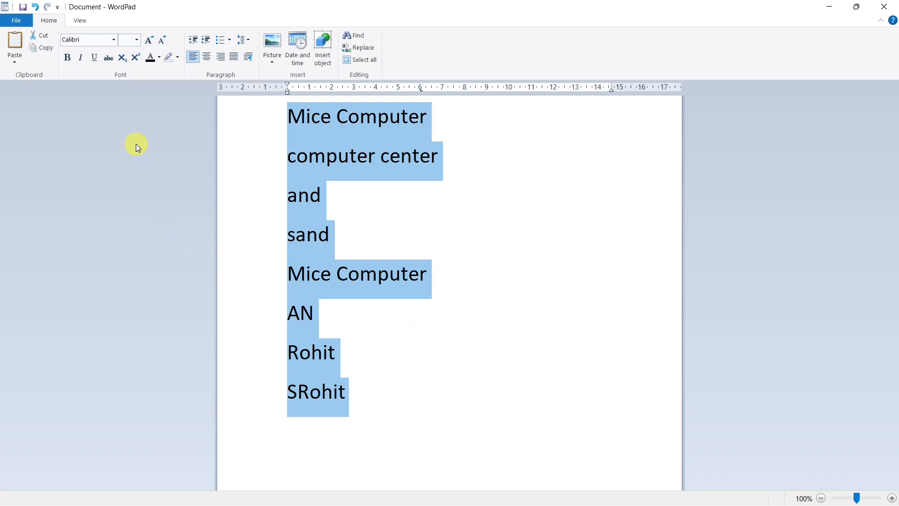
left_click(68, 58)
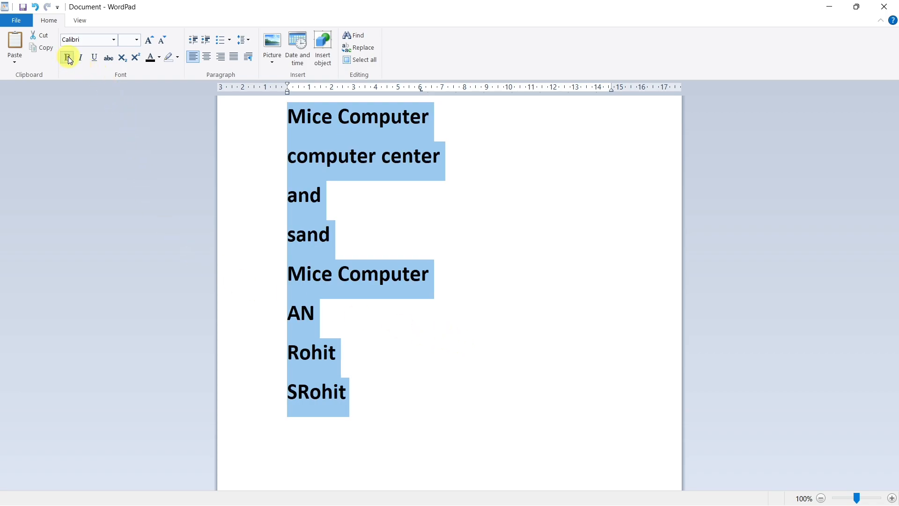
left_click(160, 58)
left_click(162, 84)
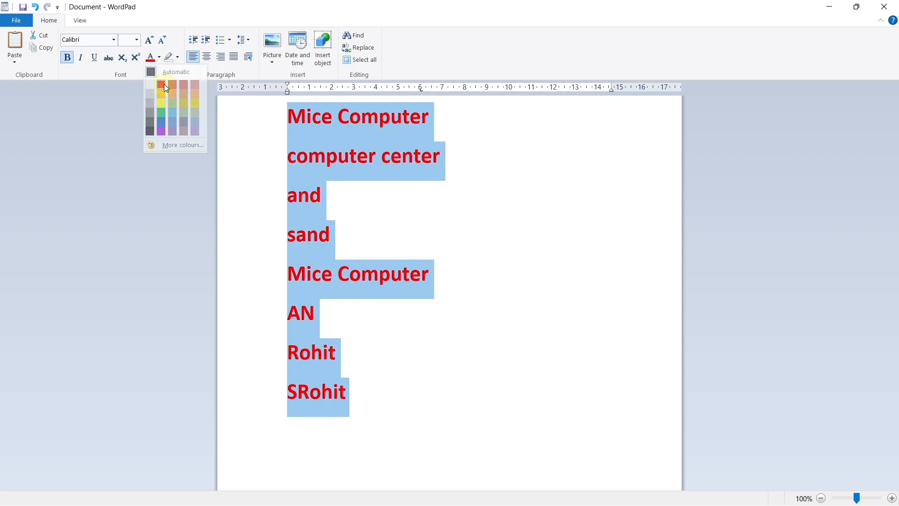
left_click(401, 182)
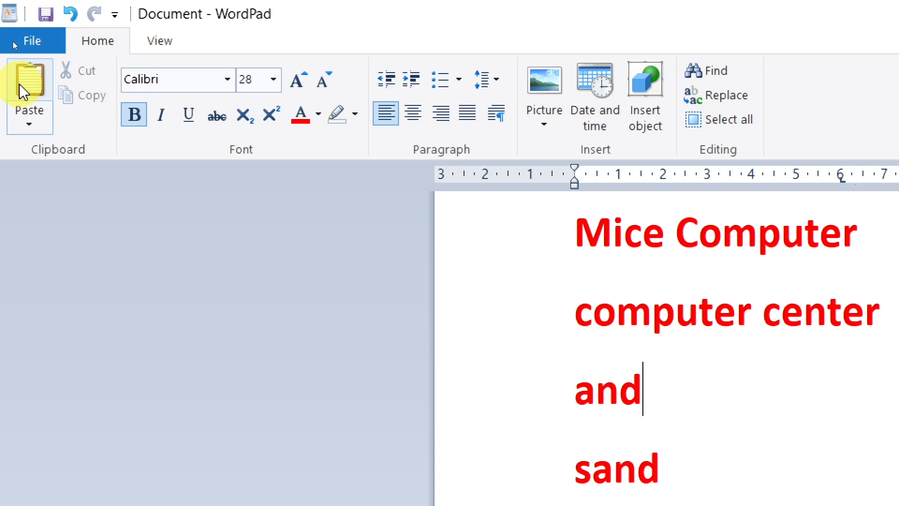
- Zoom the document in to 190%
left_click(162, 41)
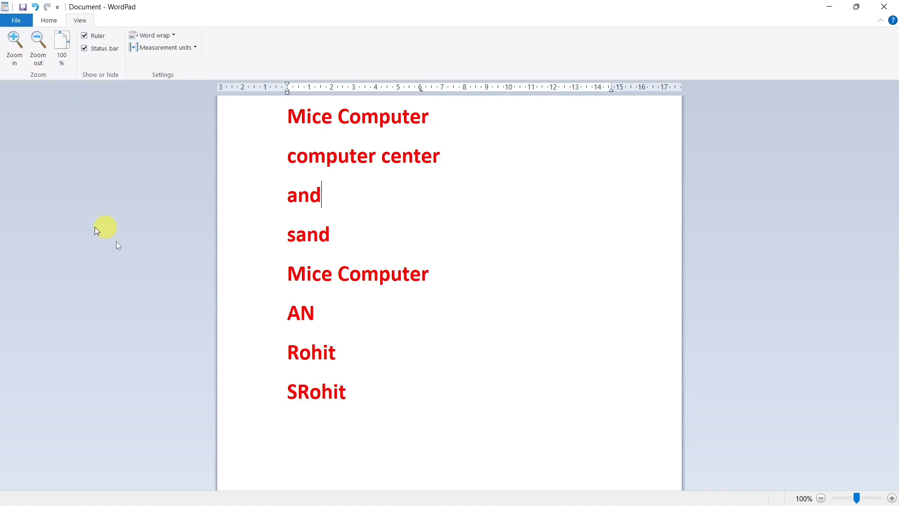
left_click(14, 45)
left_click(14, 44)
left_click(14, 44)
left_click(14, 44)
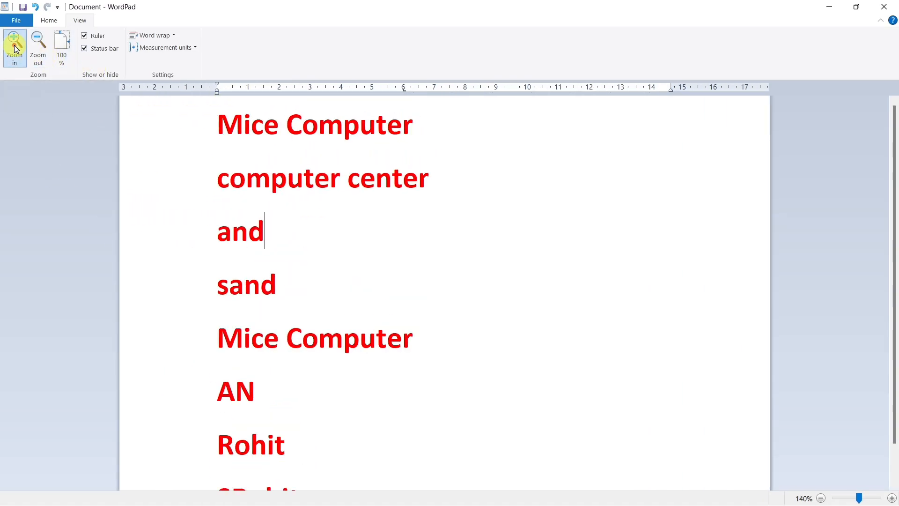
left_click(15, 47)
left_click(15, 47)
left_click(15, 46)
left_click(15, 46)
left_click(15, 47)
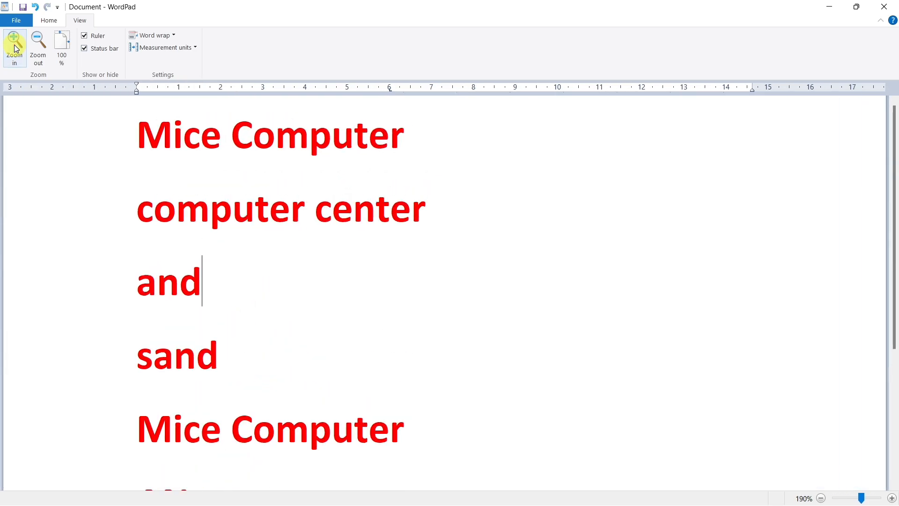
- Zoom the document out to 40% and reset the zoom to 100%
left_click(40, 47)
left_click(39, 47)
left_click(39, 47)
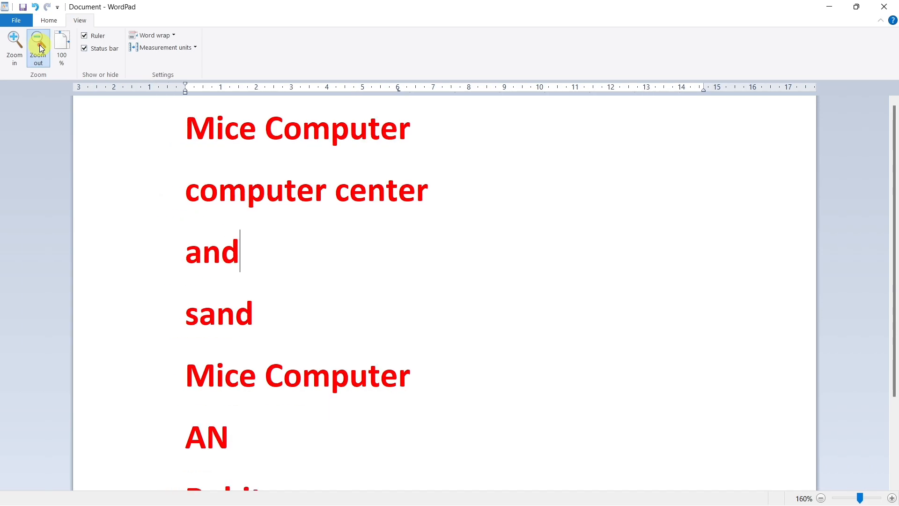
left_click(40, 47)
left_click(39, 47)
left_click(39, 47)
left_click(39, 47)
left_click(40, 47)
left_click(40, 47)
left_click(39, 47)
left_click(39, 46)
left_click(40, 47)
left_click(39, 47)
left_click(40, 47)
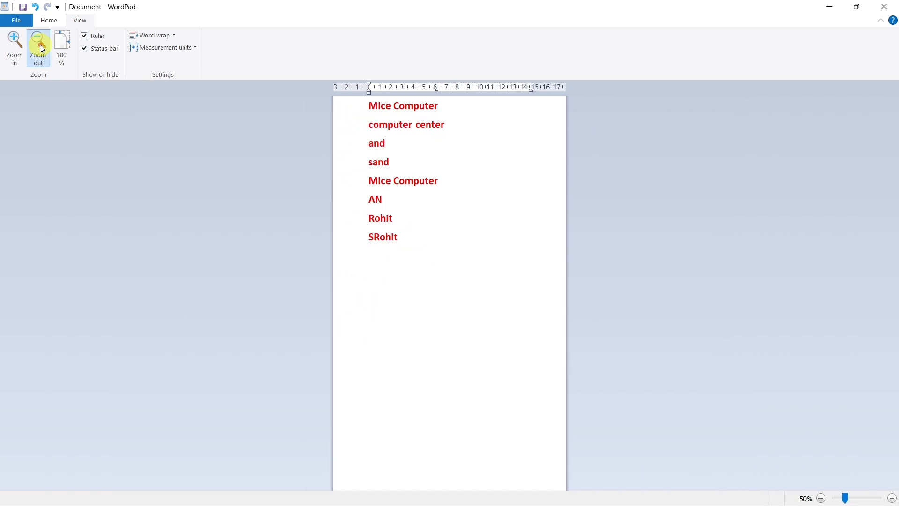
left_click(42, 48)
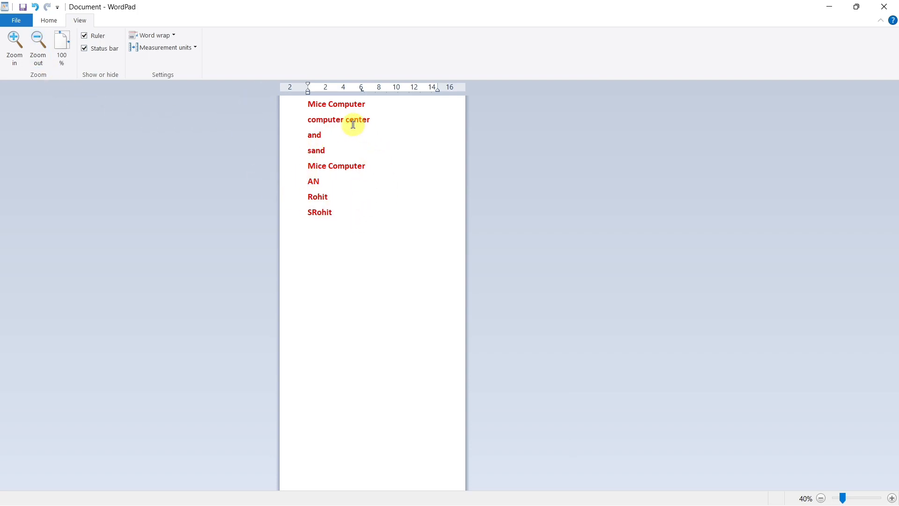
left_click(58, 45)
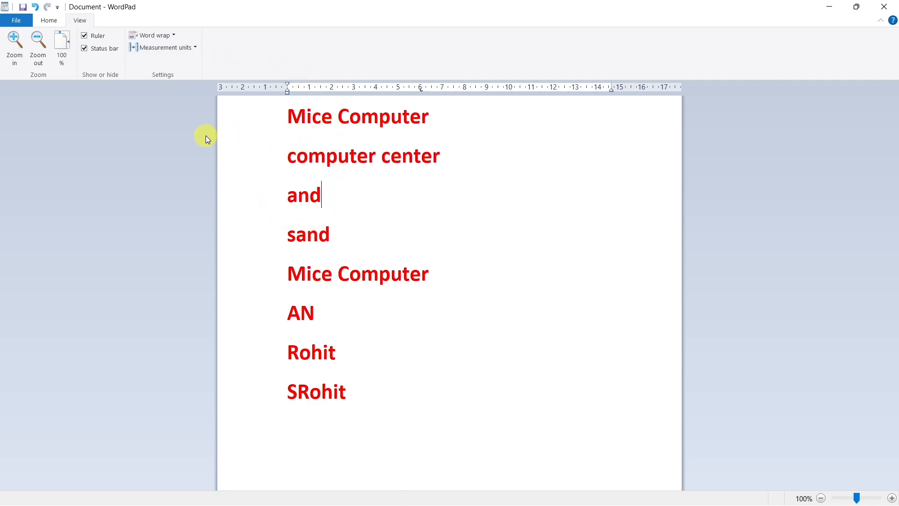
- Hide the ruler and show it again, and do the same with the status bar
left_click(93, 65)
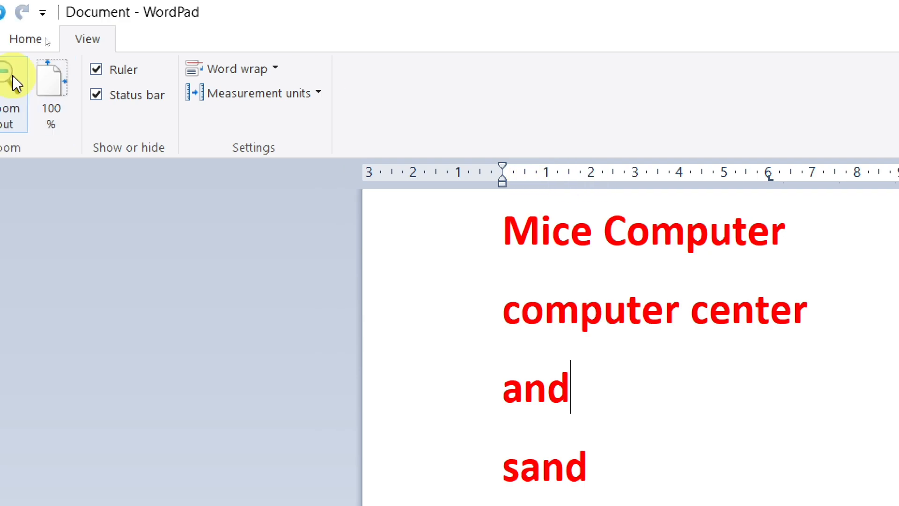
left_click(97, 69)
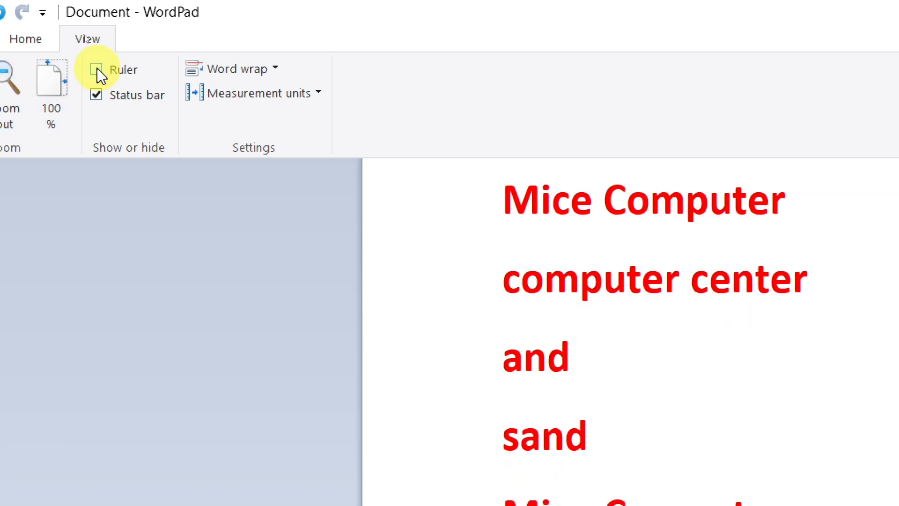
left_click(97, 68)
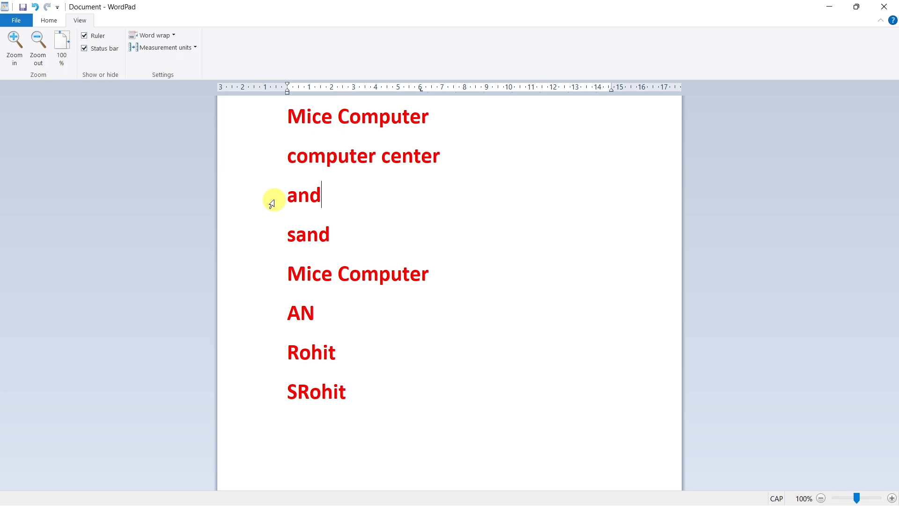
left_click(86, 49)
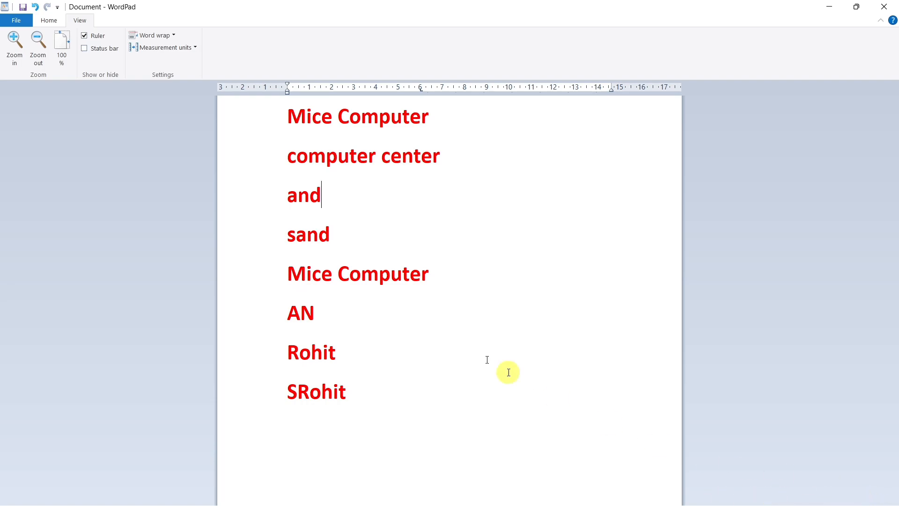
left_click(85, 49)
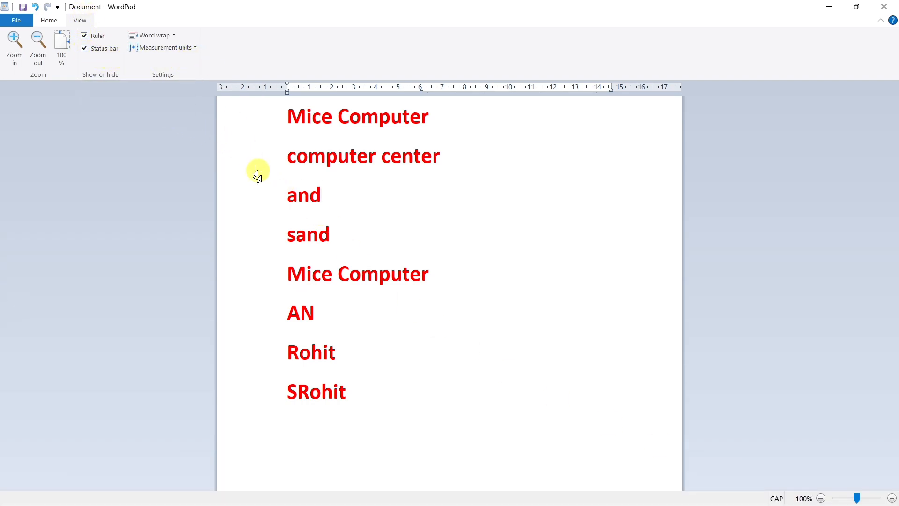
- Enlarge the document view to 170%
scroll(354, 185, "up", 3)
scroll(355, 185, "up", 3)
scroll(356, 183, "down", 1)
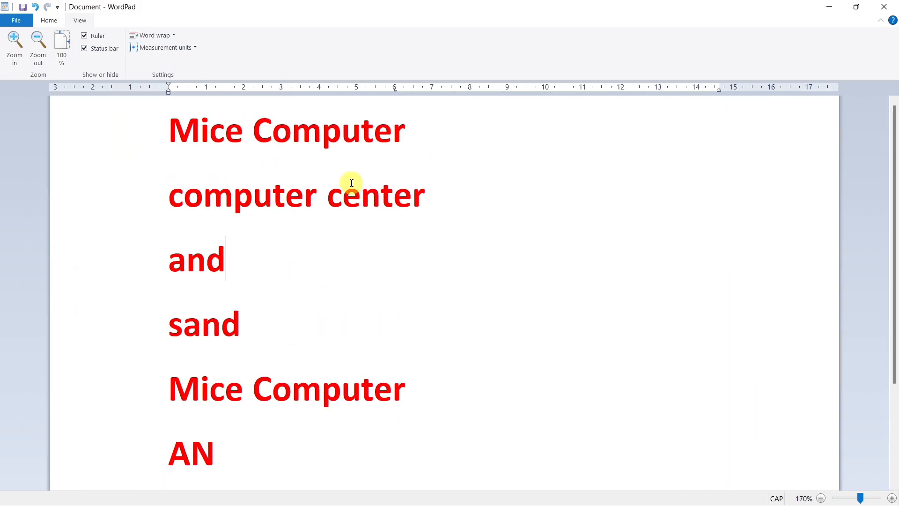
- Set the ruler's measurement units to inches and place the cursor at the end of the first line
left_click(196, 49)
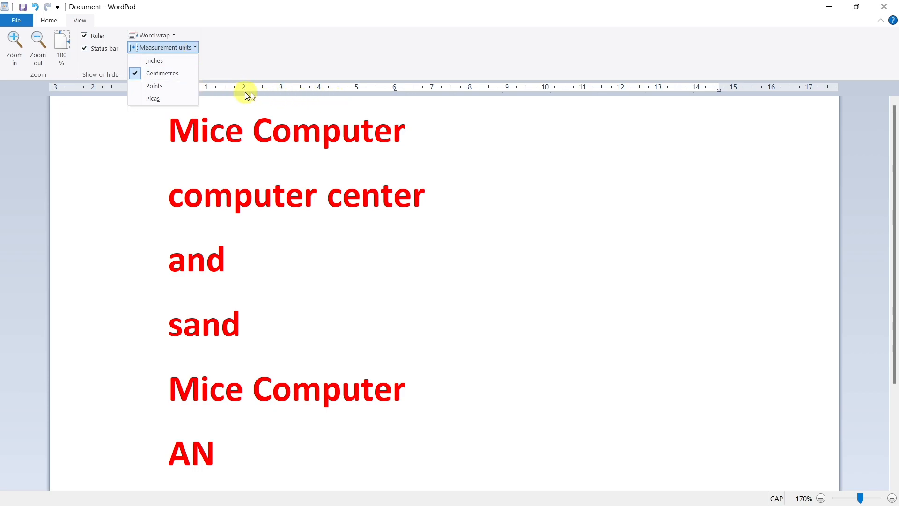
left_click(155, 61)
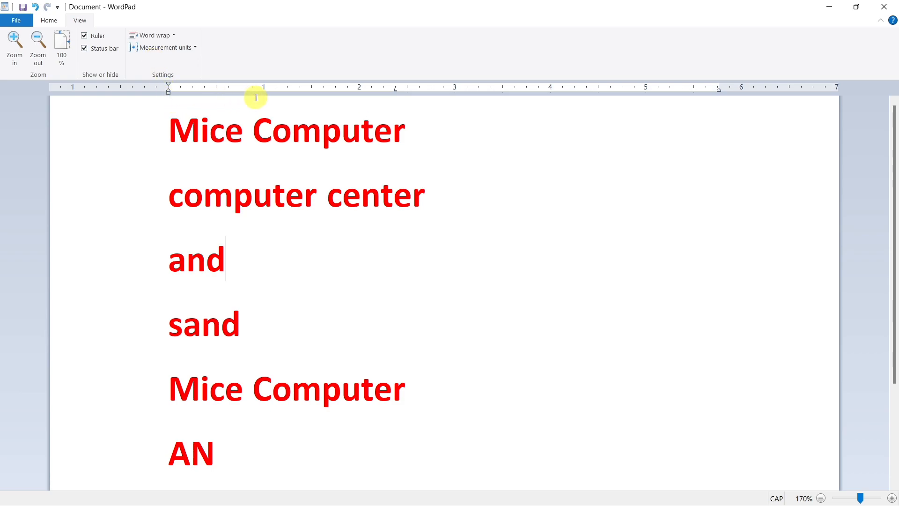
left_click(361, 97)
left_click(462, 101)
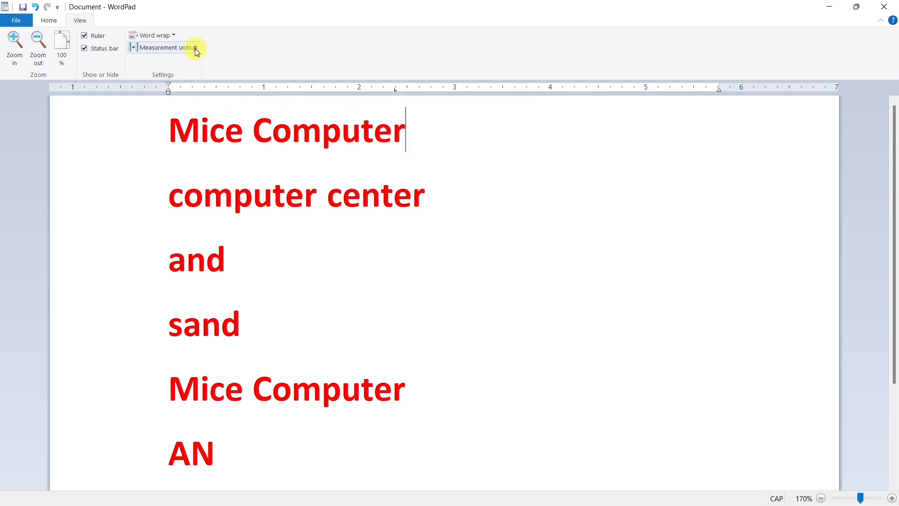
- Set the ruler's measurement units to points
left_click(195, 47)
left_click(178, 86)
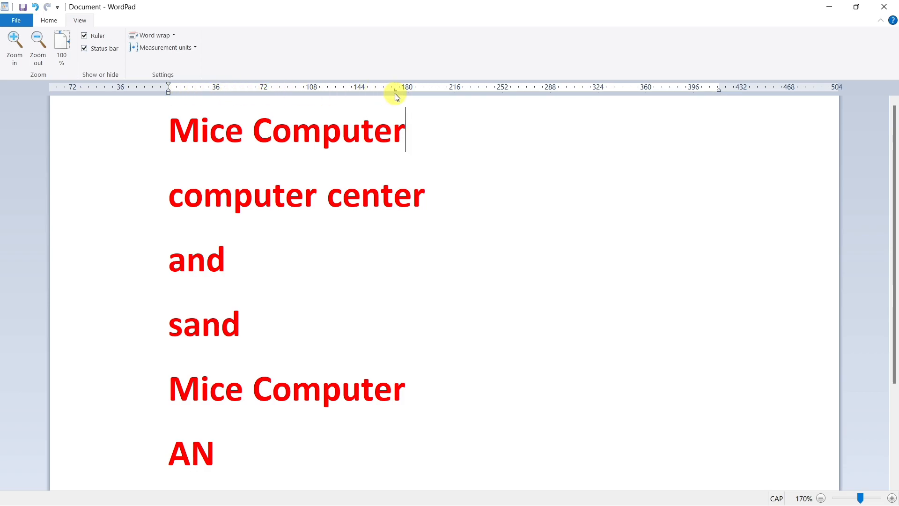
- Set the ruler's measurement units to picas
left_click(195, 48)
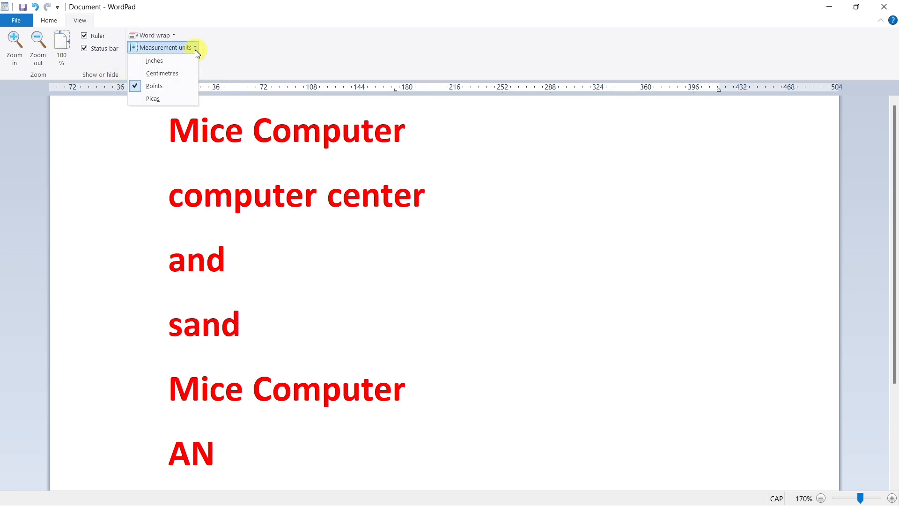
left_click(167, 99)
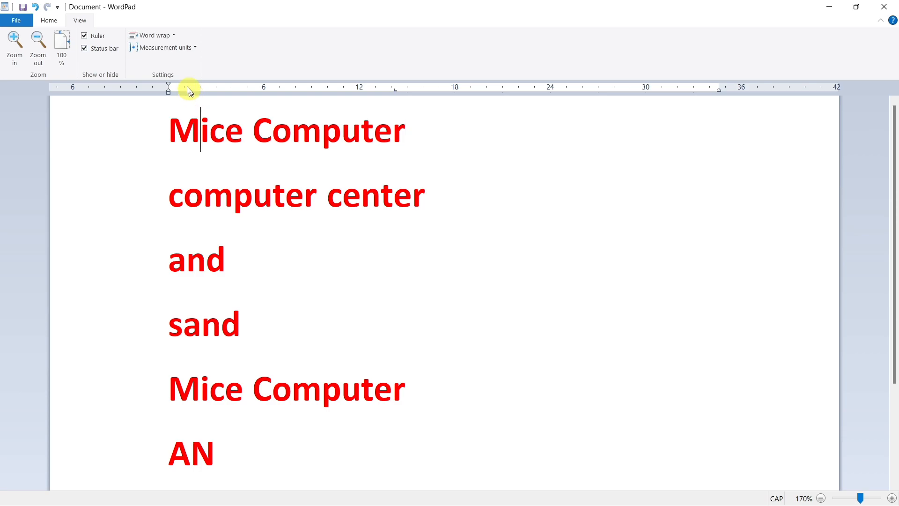
- Delete the entire word list from the document
left_click(175, 37)
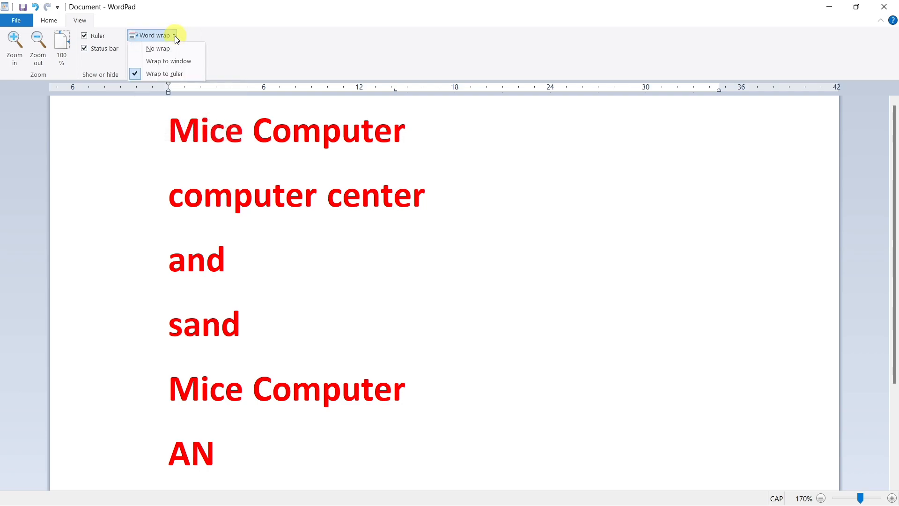
left_click(186, 34)
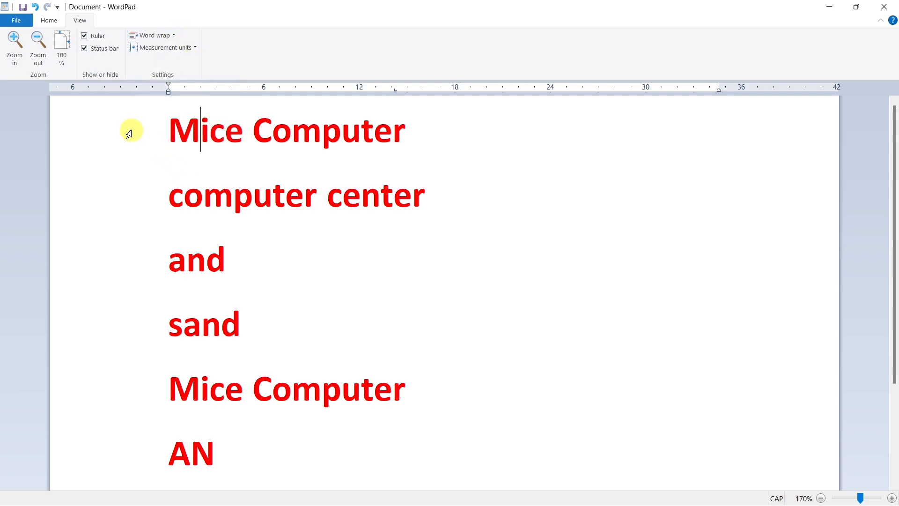
key("ctrl+a")
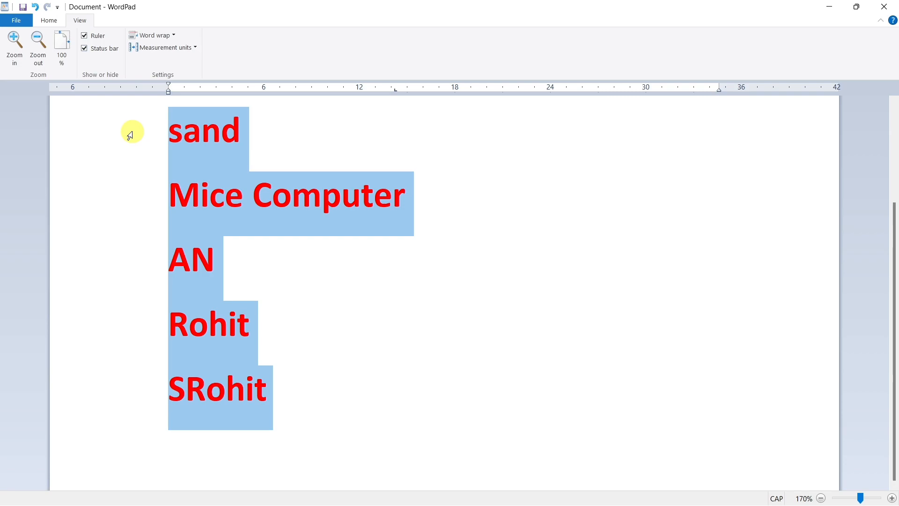
key("BackSpace")
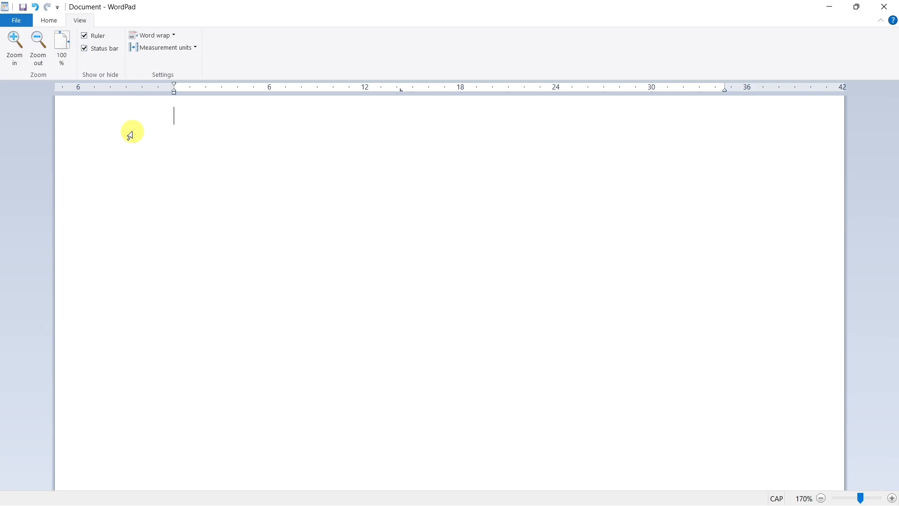
- Keep the word wrap option at Wrap to ruler and set the measurement units to centimetres
left_click(173, 37)
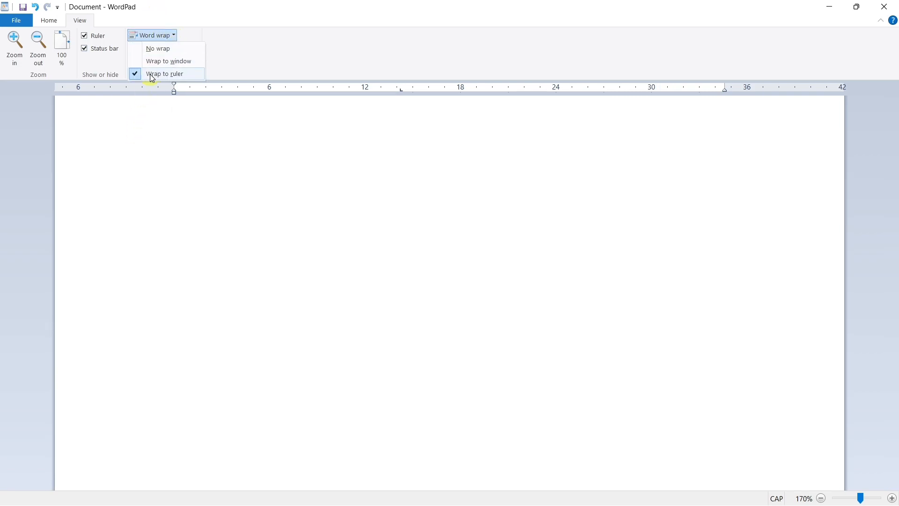
left_click(194, 75)
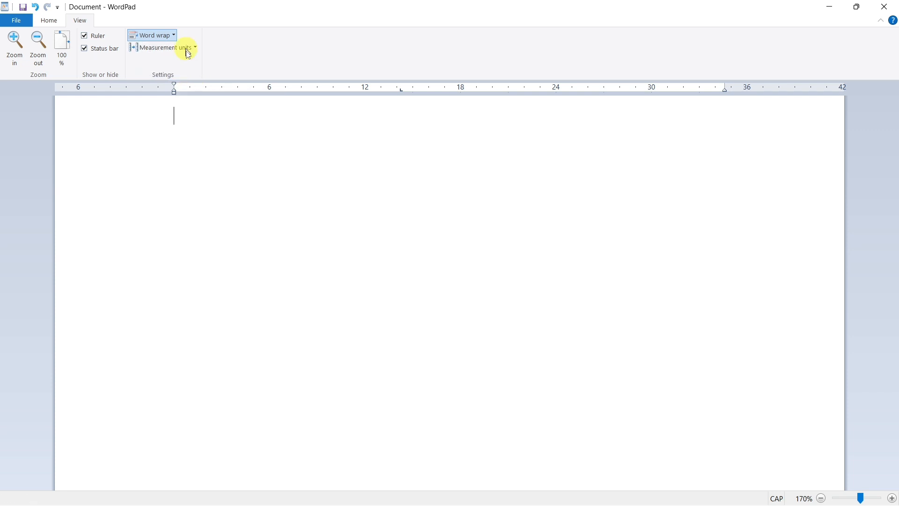
left_click(176, 38)
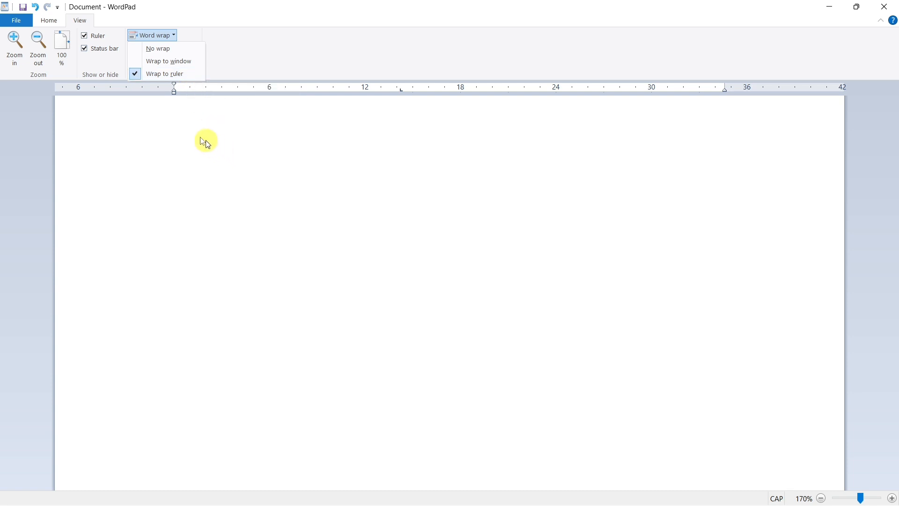
left_click(175, 73)
left_click(177, 51)
left_click(173, 75)
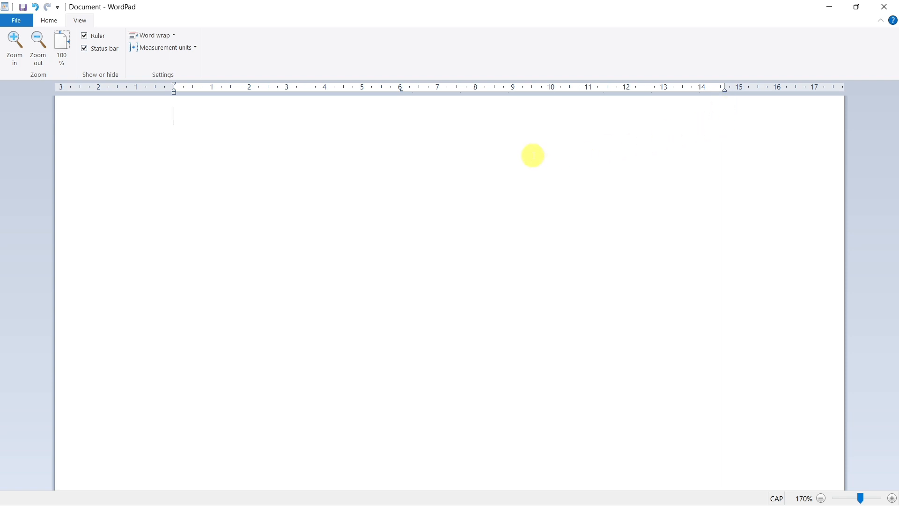
- Enter random capital-letter sample text starting with "GFFGJDGJDSGHJDJGHKJDFGH GIG", long enough to run onto a third line
type("GFFGJDGJDSGHJDJGHKJDFGH GI")
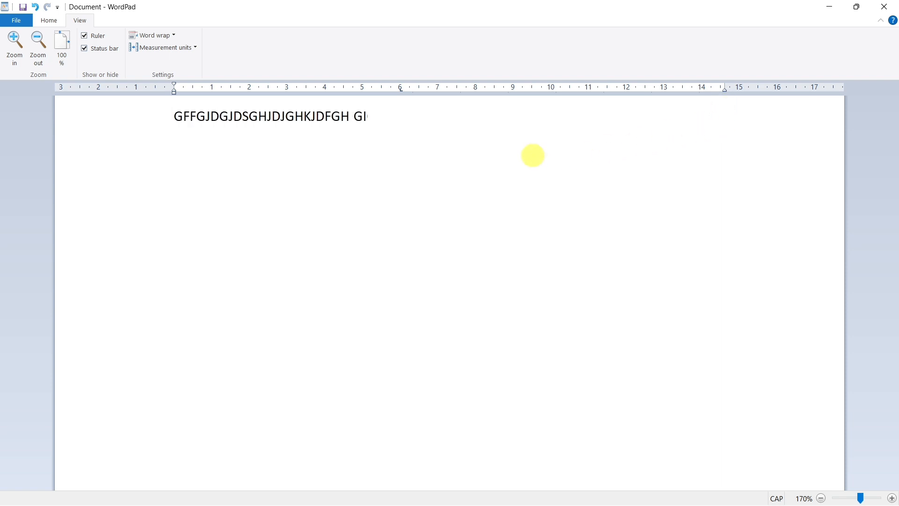
type("G RHGKHGIURHGIURGH IU IGGG  GIUG I GIU")
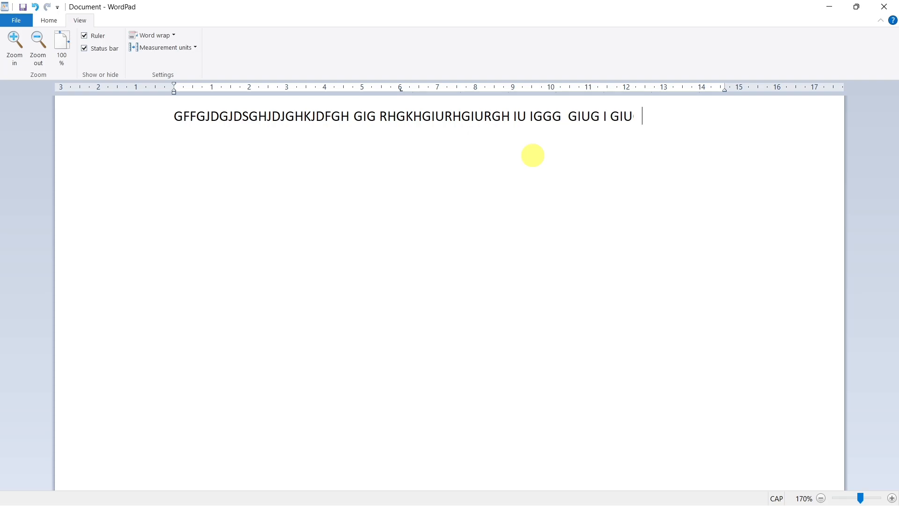
type("GIG IU GUGUI UHGUR G RGGHGI")
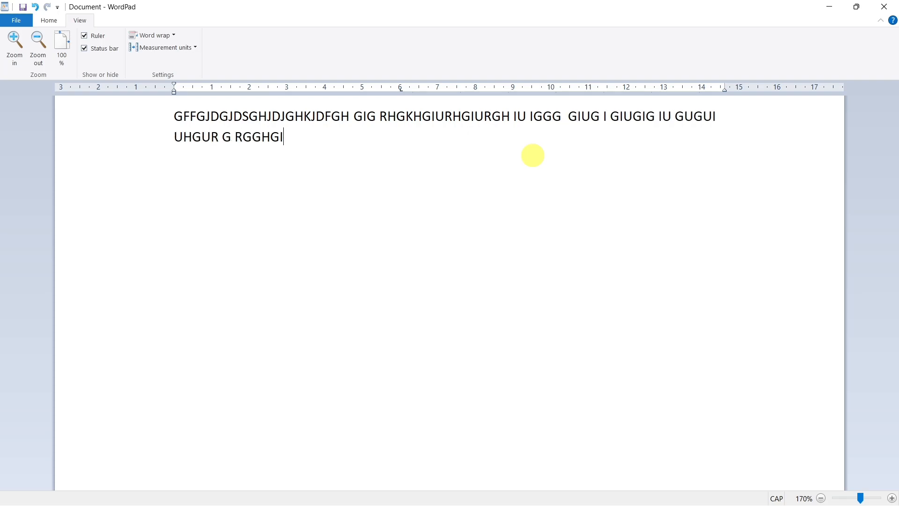
type("GHID UHGI UGHUIDFHGIUDF GFG UG GDIUGI")
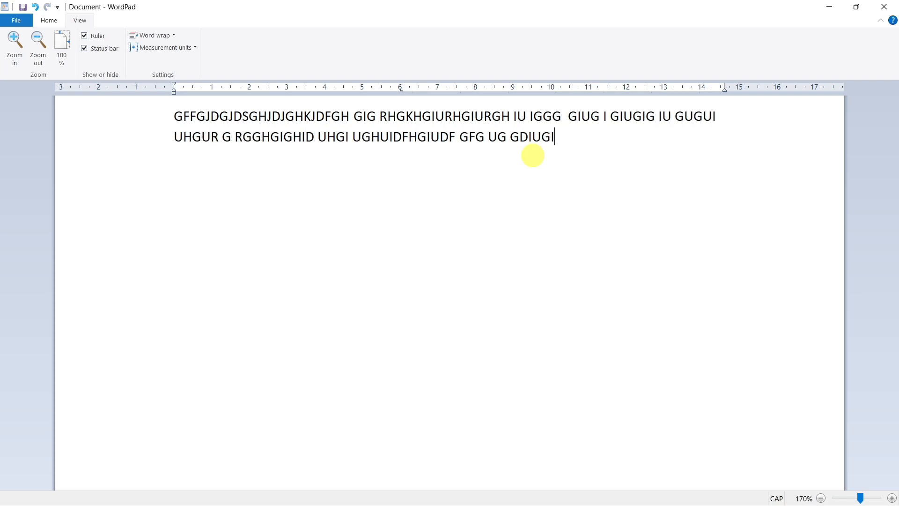
type("DG IGH IG G G DG UGUR GRGG G I GIG")
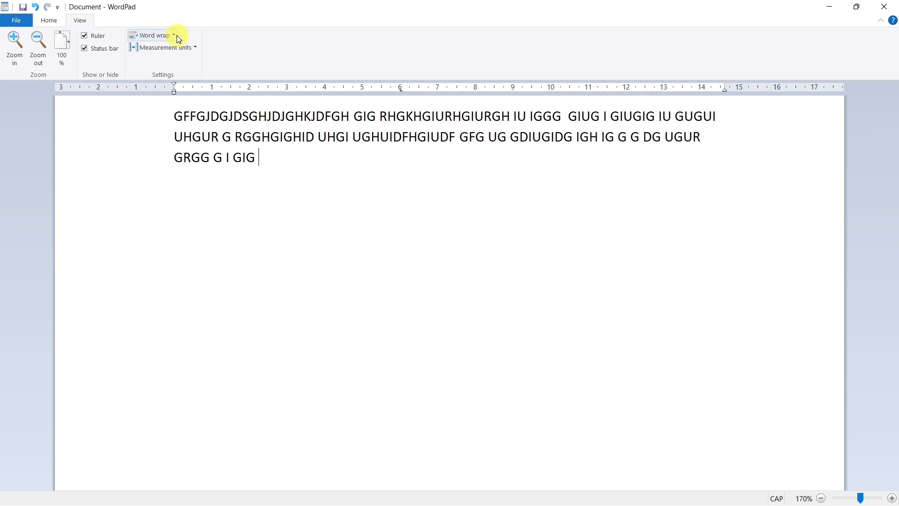
- Delete the three lines of sample text and set the word wrap to Wrap to window
left_click_drag(287, 180, 139, 106)
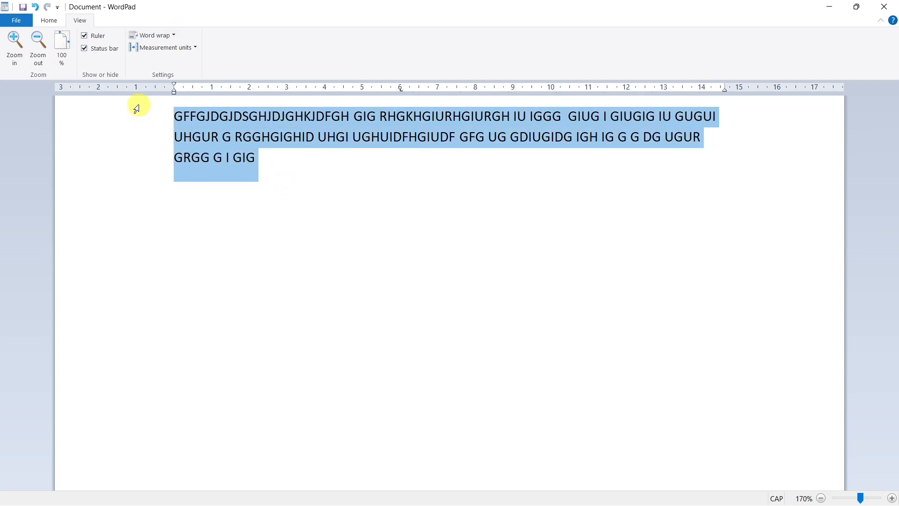
key("Delete")
left_click(153, 35)
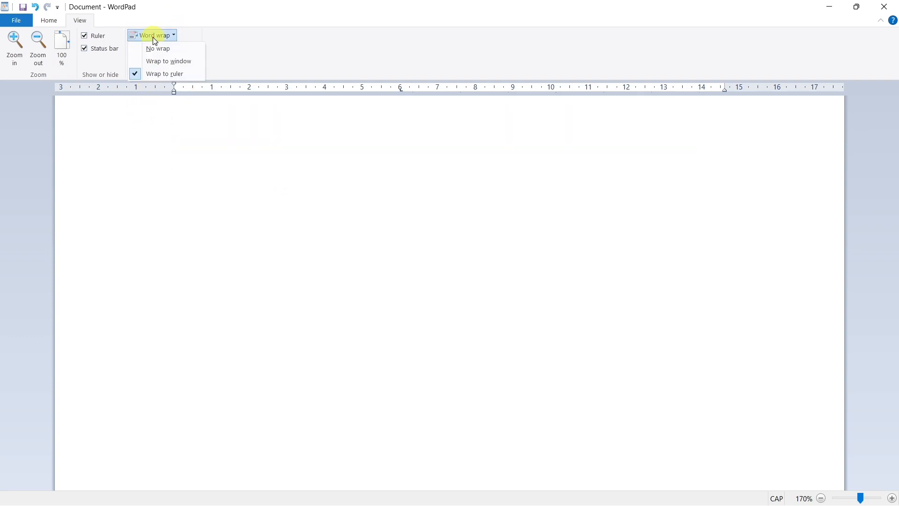
left_click(149, 65)
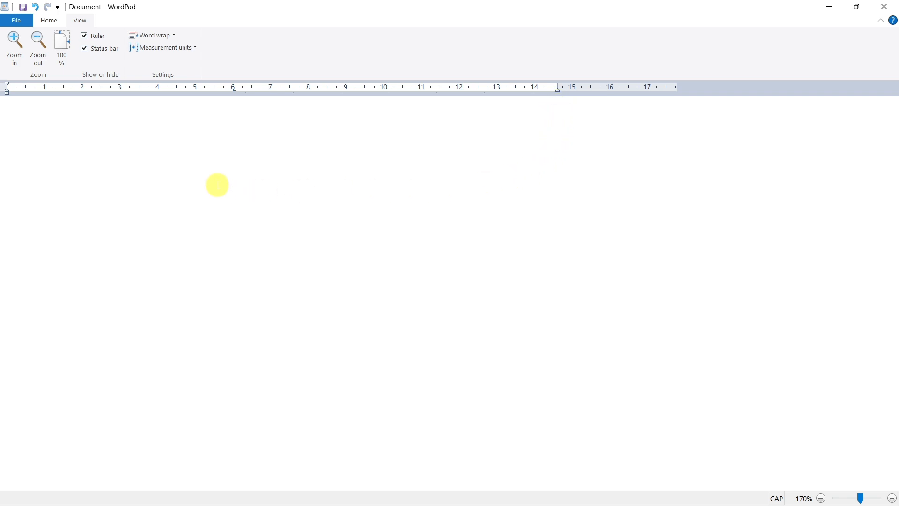
- Enter random capital-letter text starting with "DFGHDFJHGDHFGJDFHGKDF" across the full window width, continuing onto a third line
type("DFGHDFJHGDHFGJDFHGK")
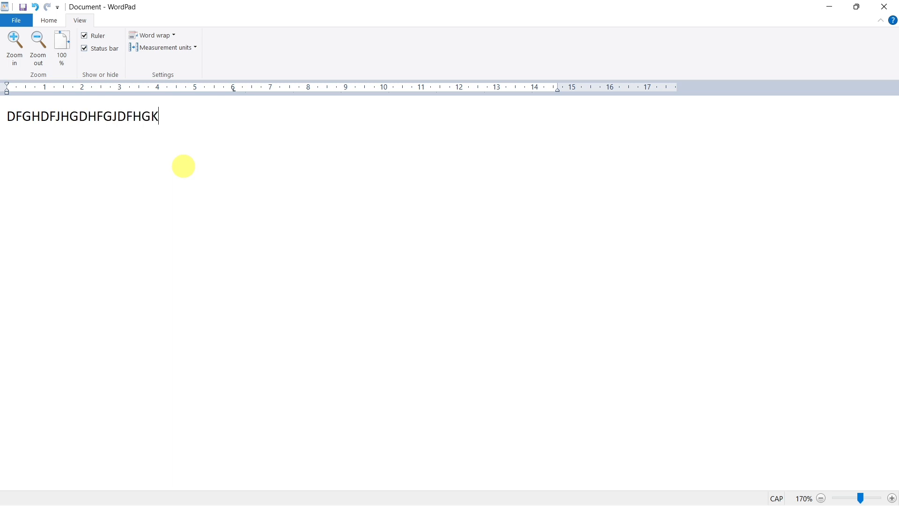
type("DF GMNFDG NMFGNM GNMFDJKFDMGNJFDGNKJDFGKFD GKJFN")
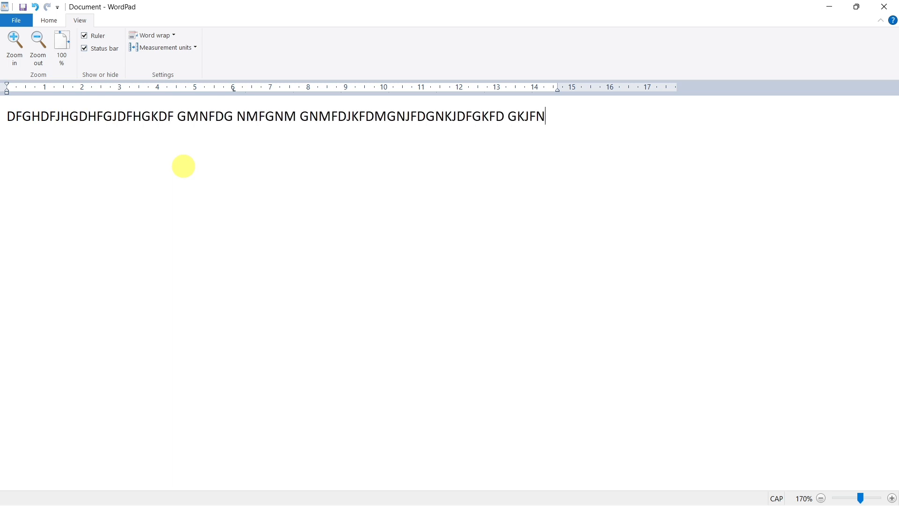
type("GKJFDGJ FDJGKJFDGNKJFGNFD GNMFDGJFNGF")
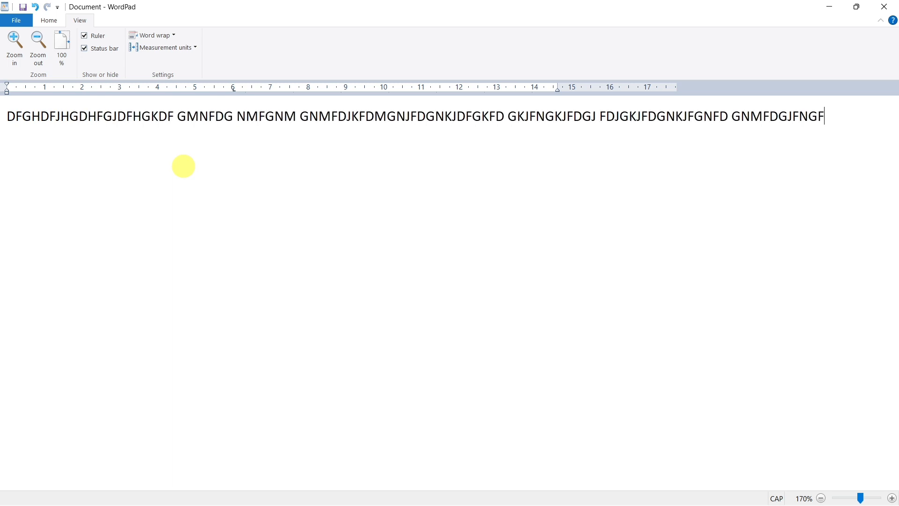
type(" FMGNFGNFMDG GKJFGNKJFDNGKJFGNJKFDG MF ")
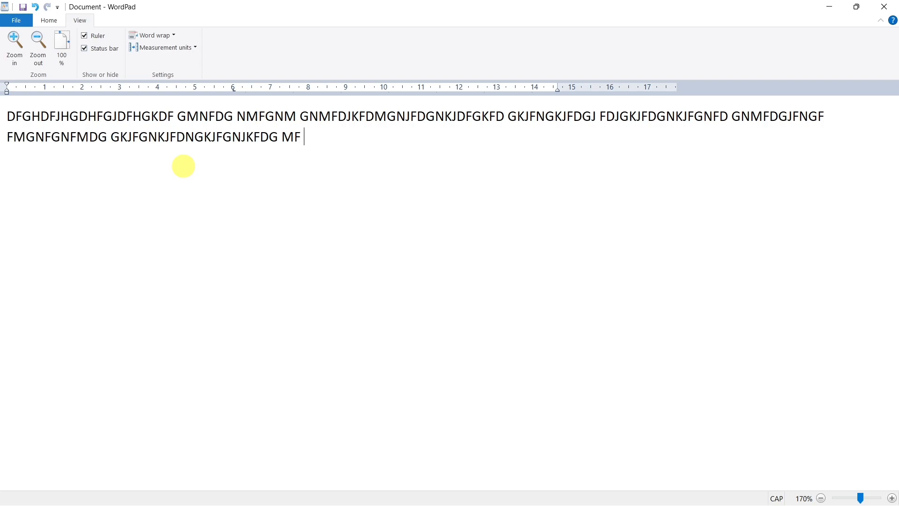
type("MF H FHMFHMDFHDFNKNHKFHKDF HH")
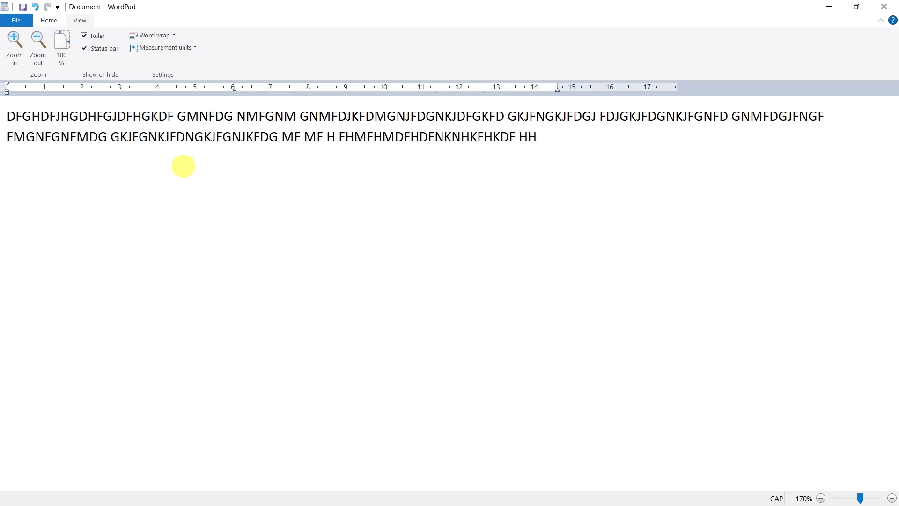
type("DF HM HMF HMF HFH KJDFHKDFH DH DK")
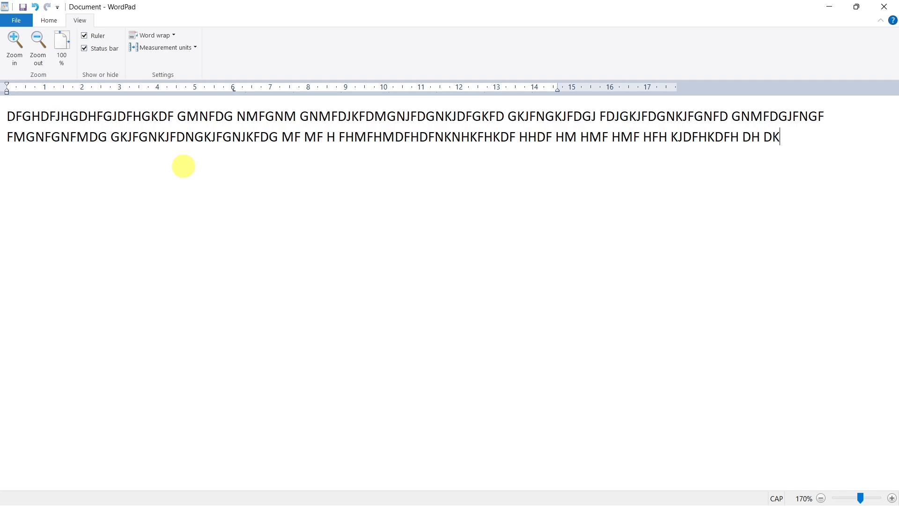
type("JFH JDNHD H DFMH DF FD HFJDNKJNDKJHNDKH")
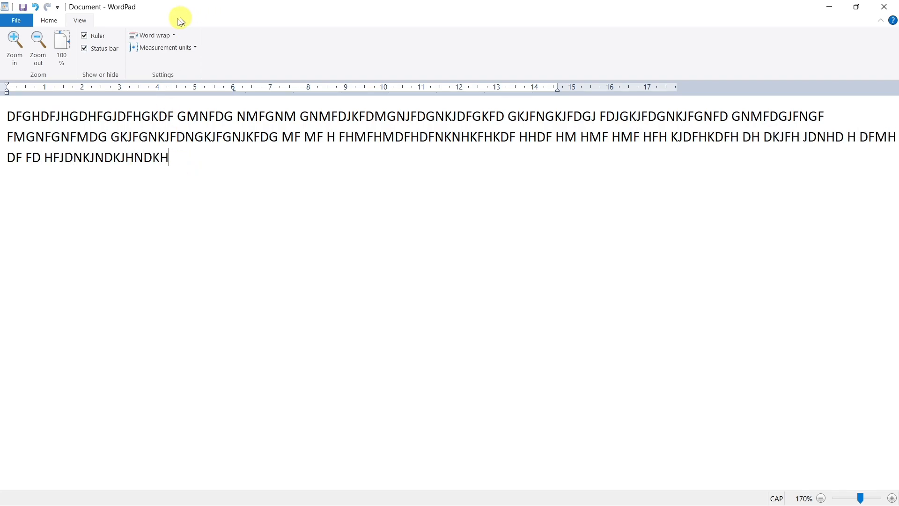
- Delete all the window-wrapped sample text and set the word wrap to No wrap
left_click(173, 35)
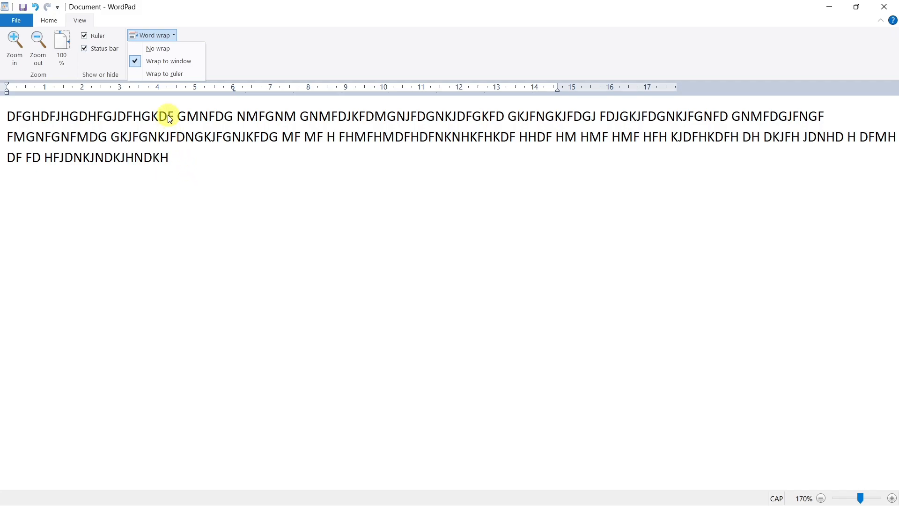
left_click(176, 168)
key("ctrl+a")
key("Delete")
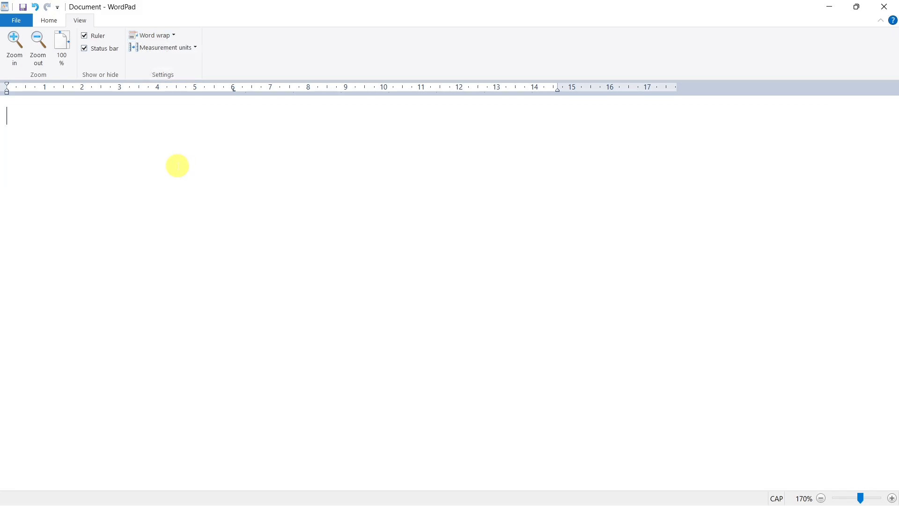
left_click(173, 35)
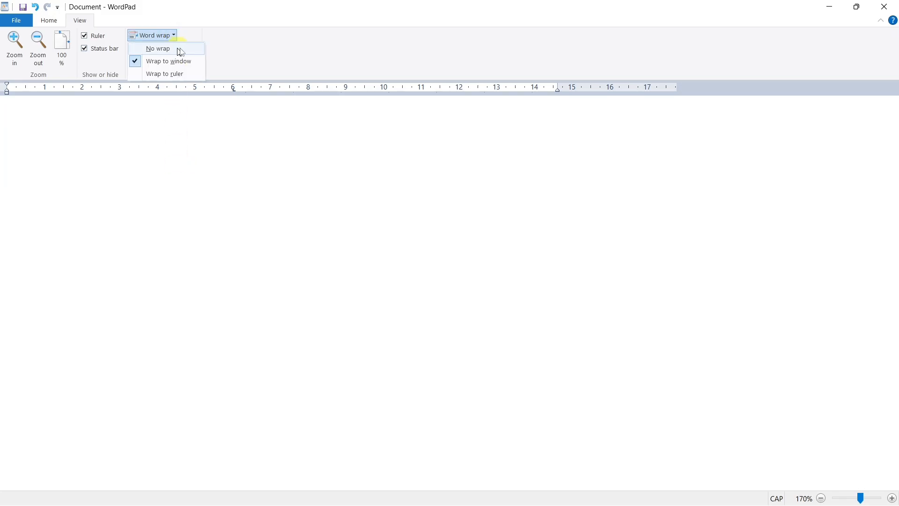
left_click(190, 51)
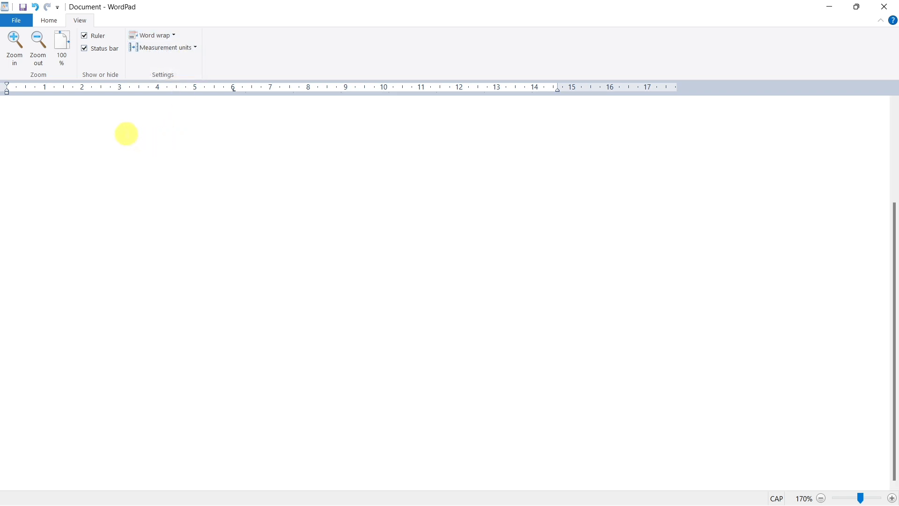
- Enter one continuous line of random capital letters starting with "SHGSHGJRFHG DRHGIURDHGIURDHGIURH", extending beyond the window width
type("SHGSHGJRFHG DRHGIURDHGIURDHGIURH")
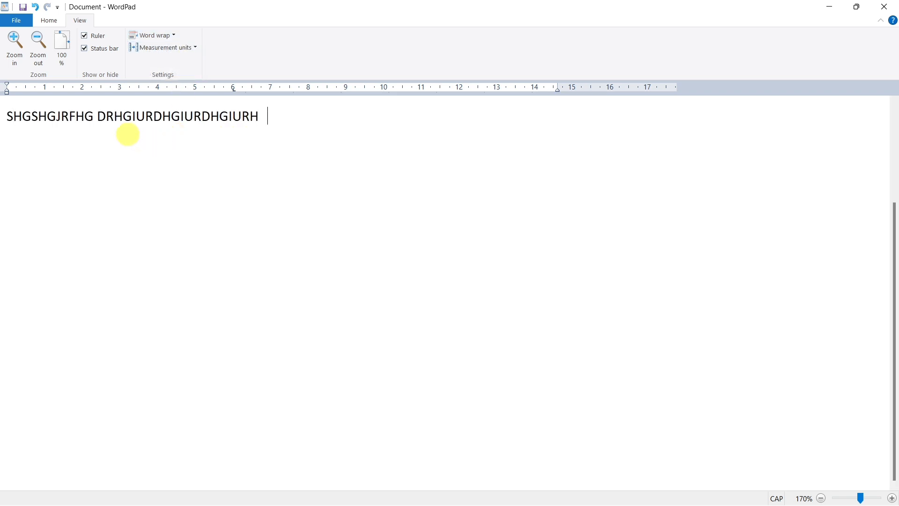
key("BackSpace")
type("DIHIRGHKIRGJIOERJGIOREJGIOERJGOERJ")
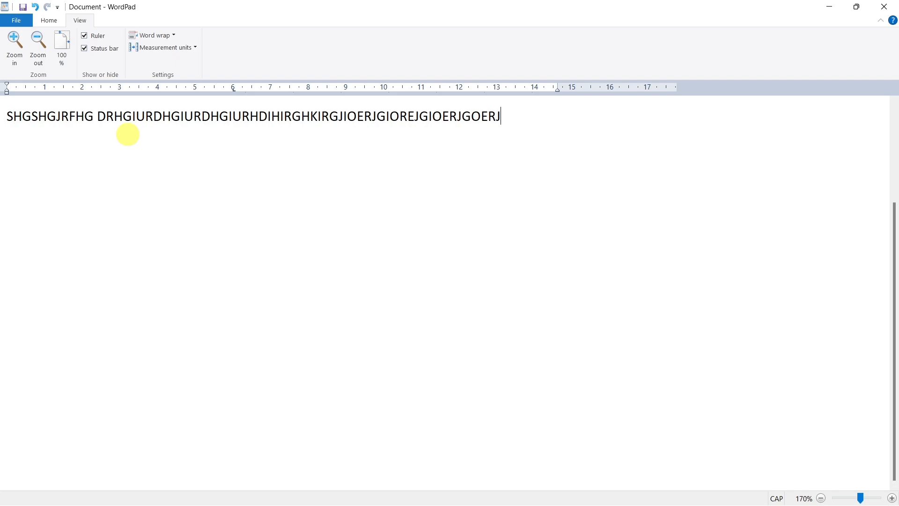
type("YRJHGJKJGDKLJGKLDFJGF JGF GJFK GL")
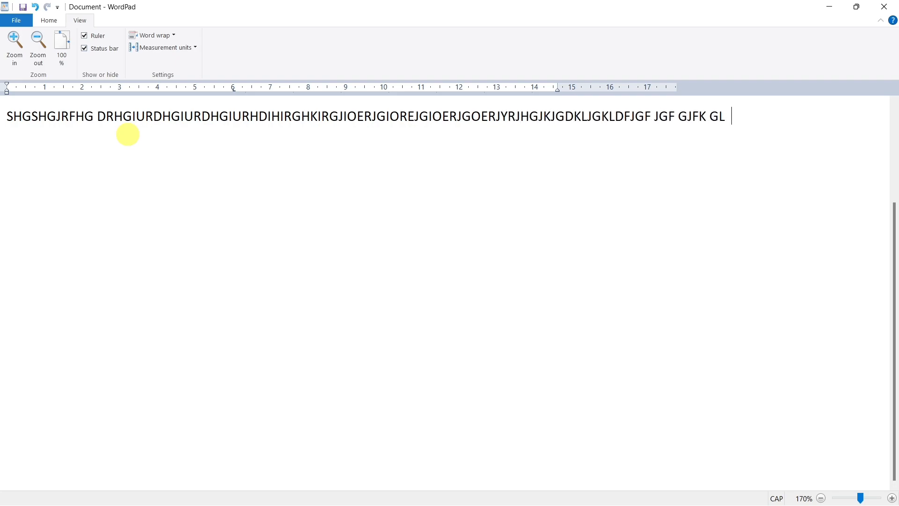
type("FDHLHFIHJKDFH FDHKJDFHKDJFHJKF")
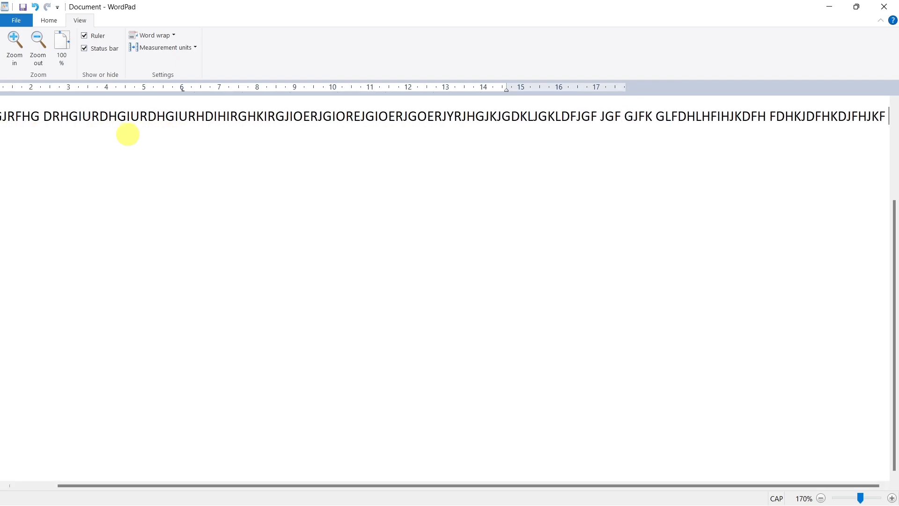
type(" FHJKFDHJLDKFJHLDH DFJH")
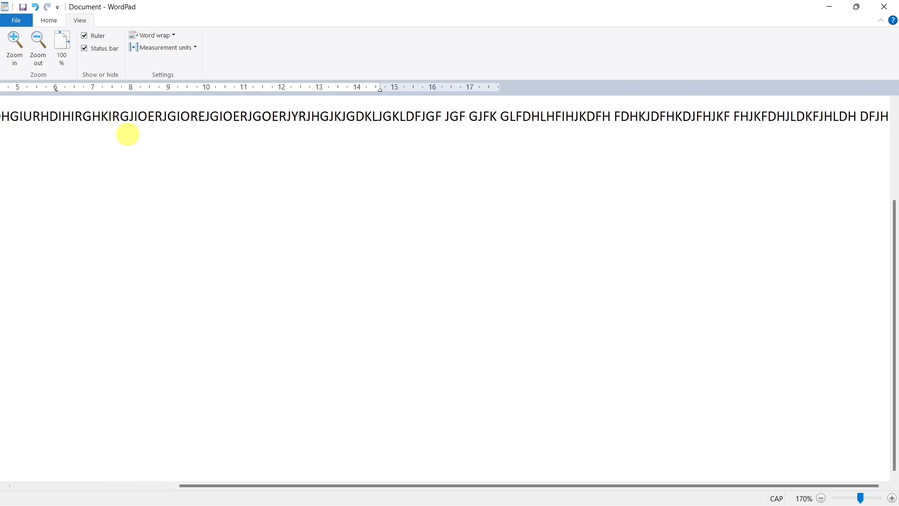
type("DFJ HDHJFDIJHIDHJOFIDHJOIFDHJIDFJH ")
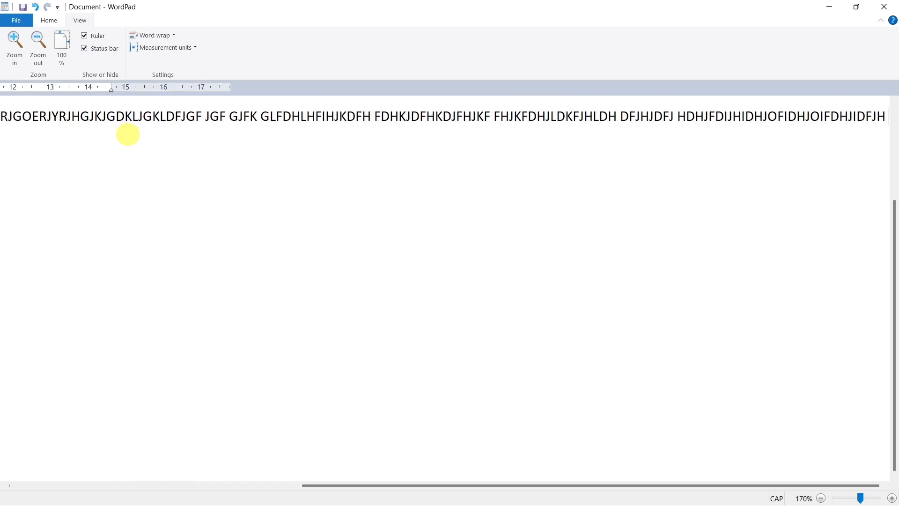
type("DFHFH DFH ZDH DHJDFHJFKHJFKJ")
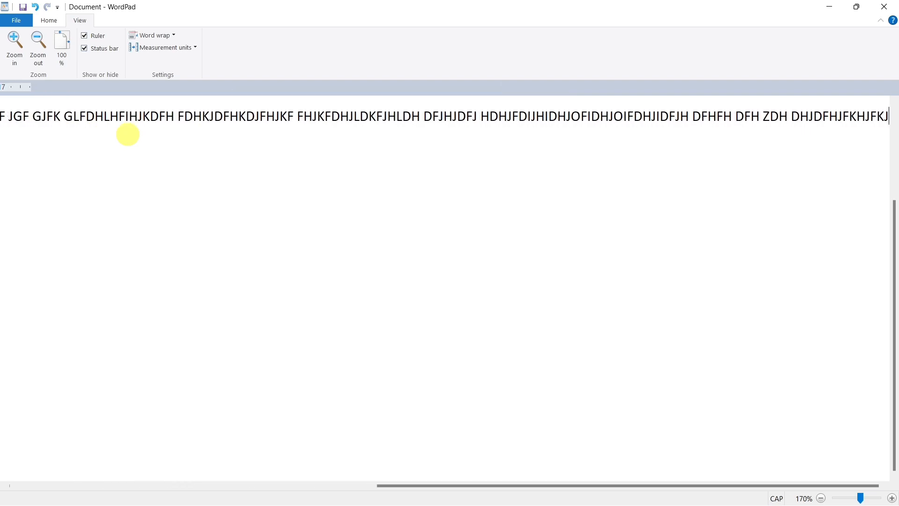
type("HKFDJH FIDJHOFKHOFHKPDFH[PDHLPDFHKDF ")
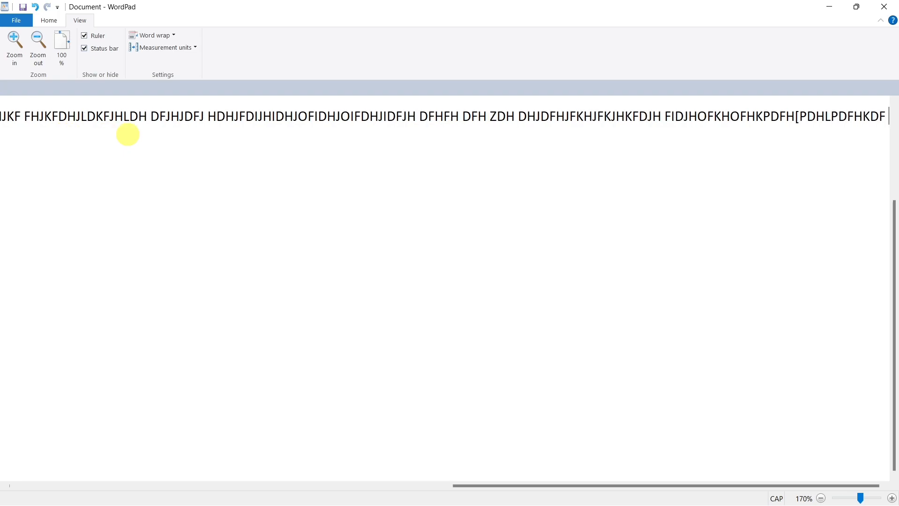
type("HKFHKFKLHKFJHFKHJKLFHKLGKKJGLK GJK L KH")
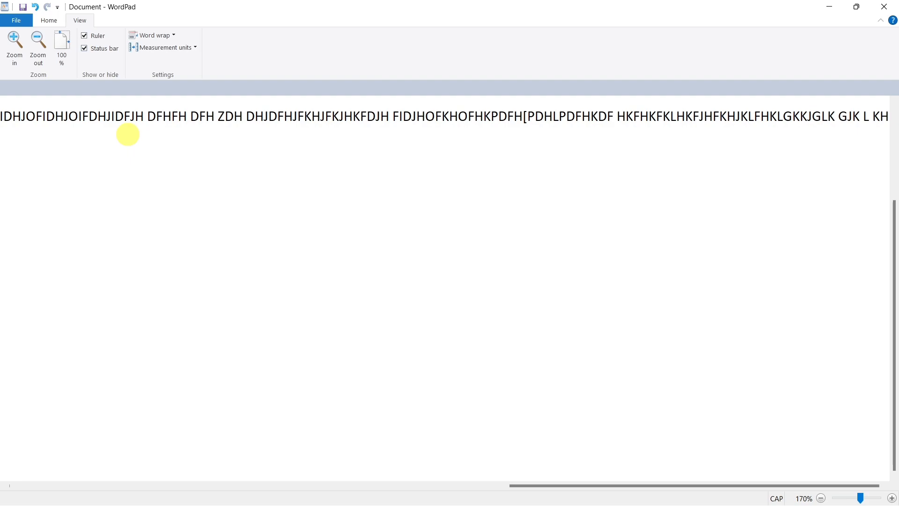
type("GHJKGHGLKHLLHKLGHFLHJKHJKGHJKGHJKLHJ")
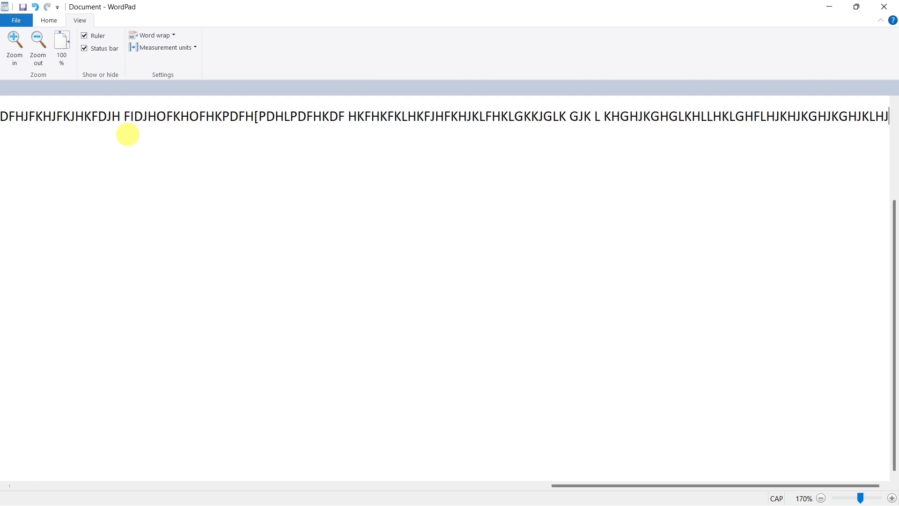
- Delete the entire unwrapped line of random text
key("ctrl+a")
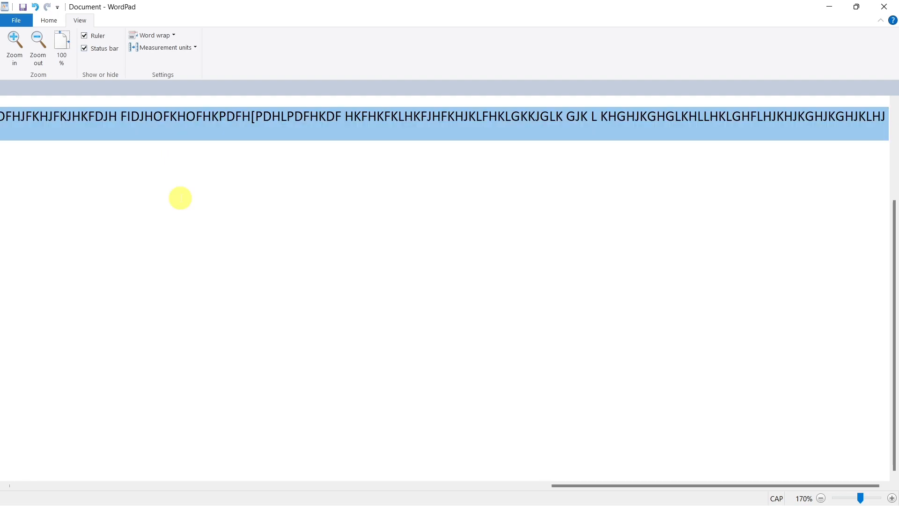
key("BackSpace")
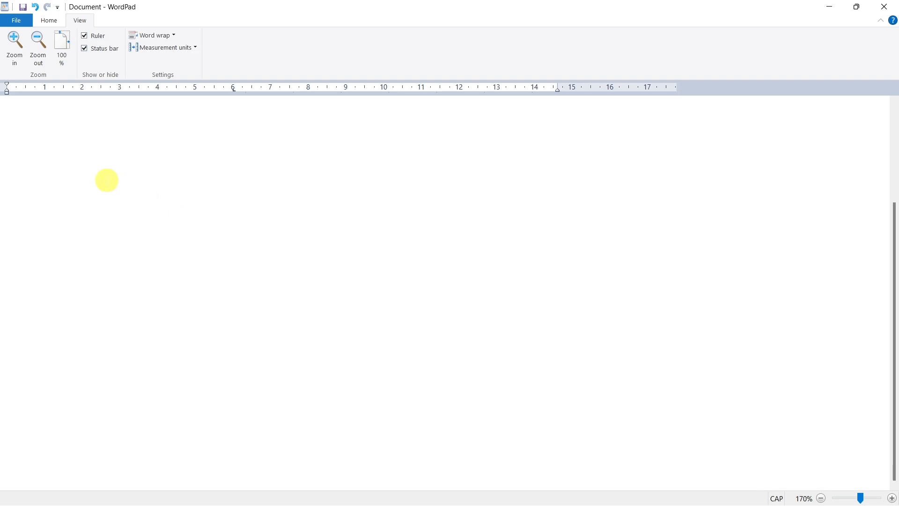
scroll(106, 180, "up", 1)
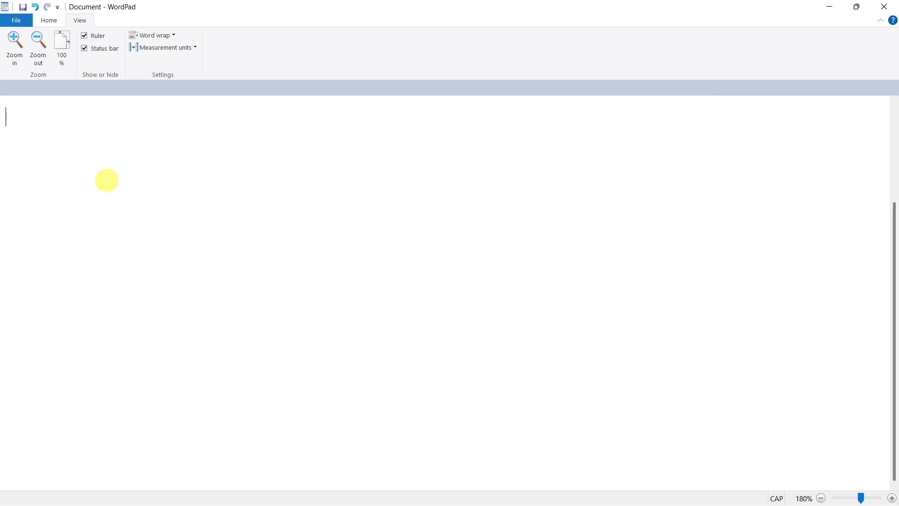
- Undo and redo the recent edits to bring back the red bold sample text beginning with "Mice Computer", and clear its selection
key("ctrl+z")
key("ctrl+z")
key("ctrl+z")
key("ctrl+z")
key("ctrl+z")
key("ctrl+z")
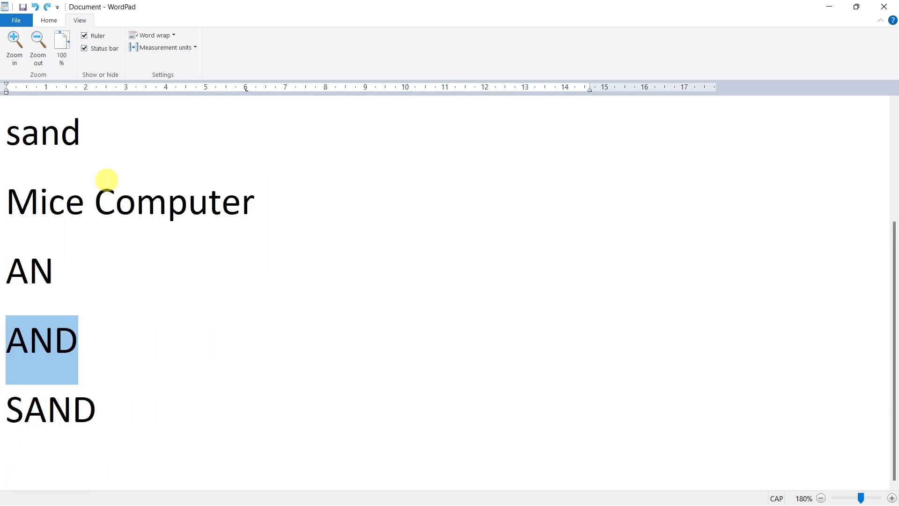
key("ctrl+y")
key("ctrl+y")
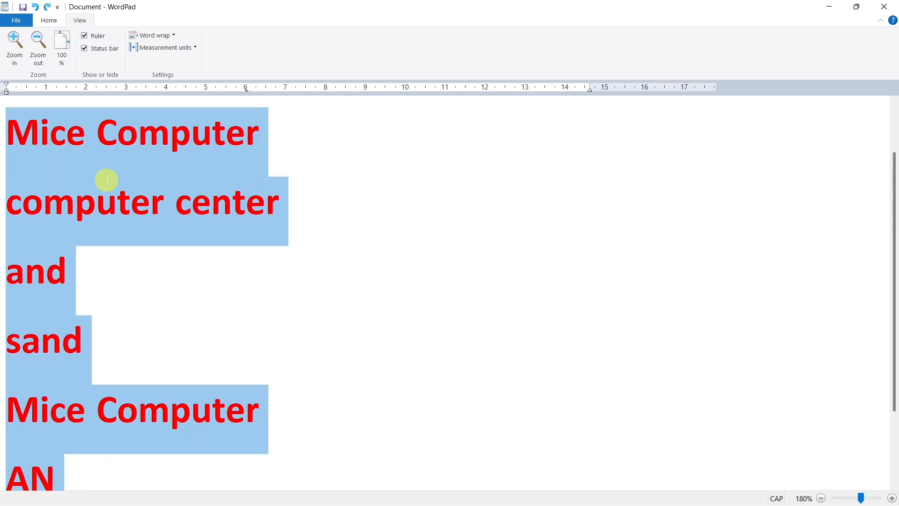
left_click(191, 251)
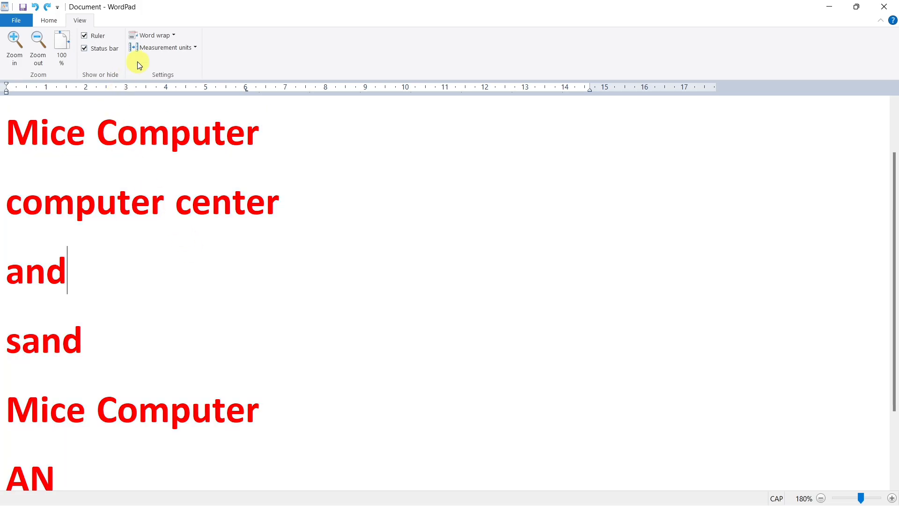
- Set the word wrap to Wrap to ruler, reset the zoom to 100%, and enlarge it to 150%
left_click(151, 35)
left_click(167, 74)
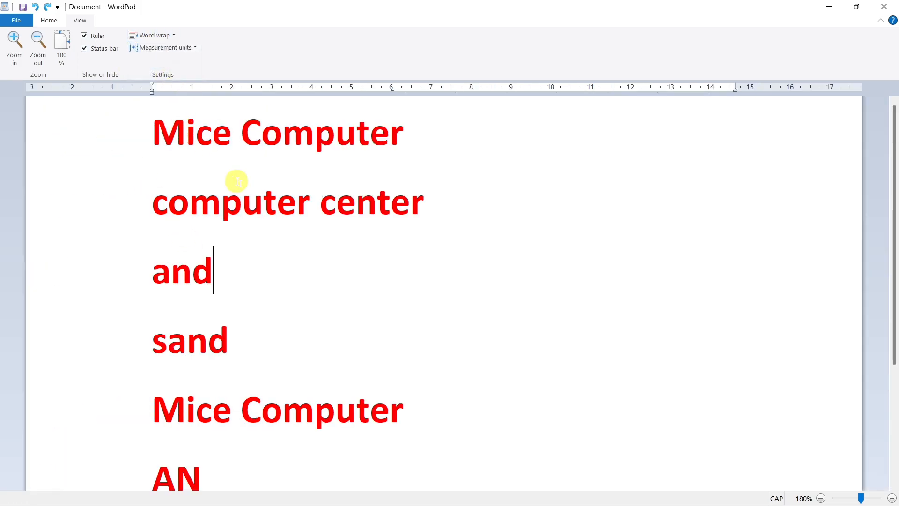
left_click(62, 47)
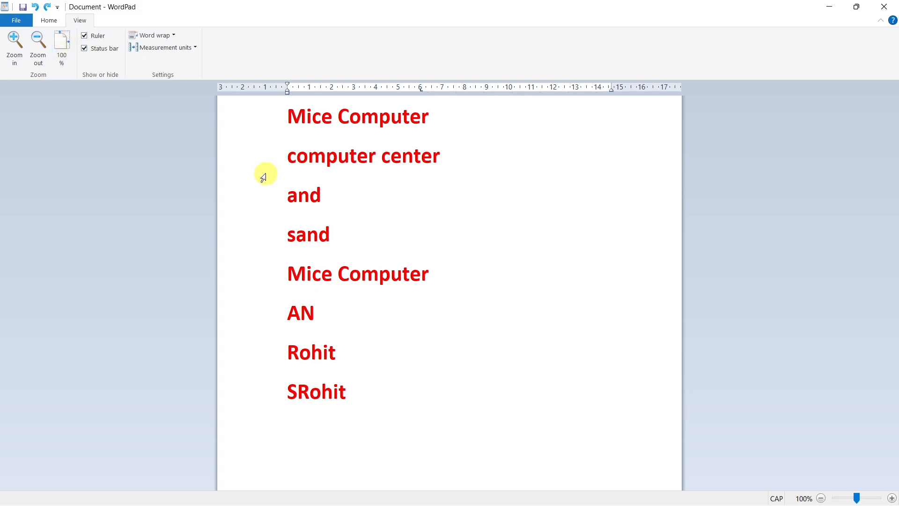
scroll(263, 174, "up", 5)
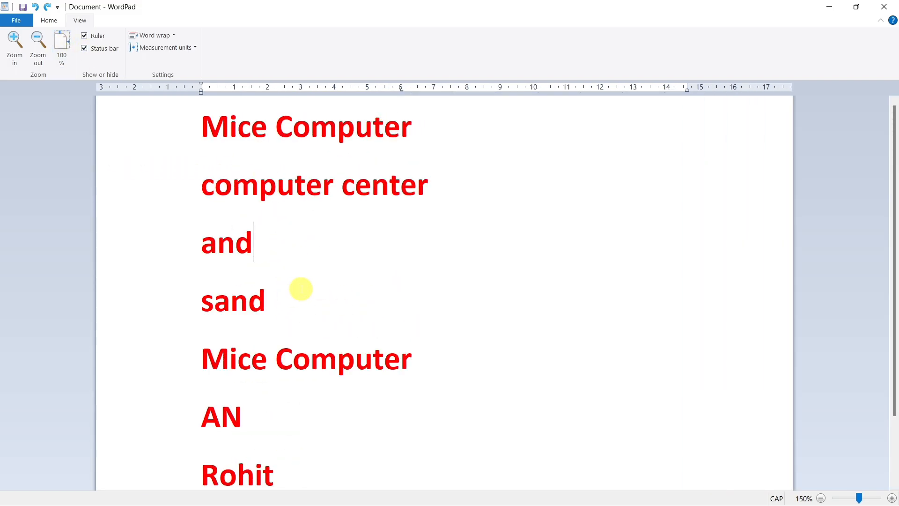
left_click(52, 23)
left_click(22, 22)
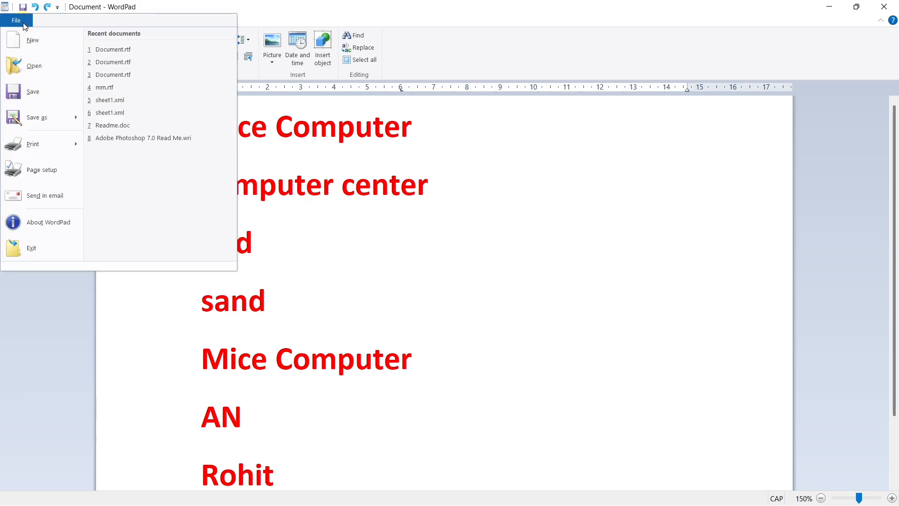
left_click(262, 4)
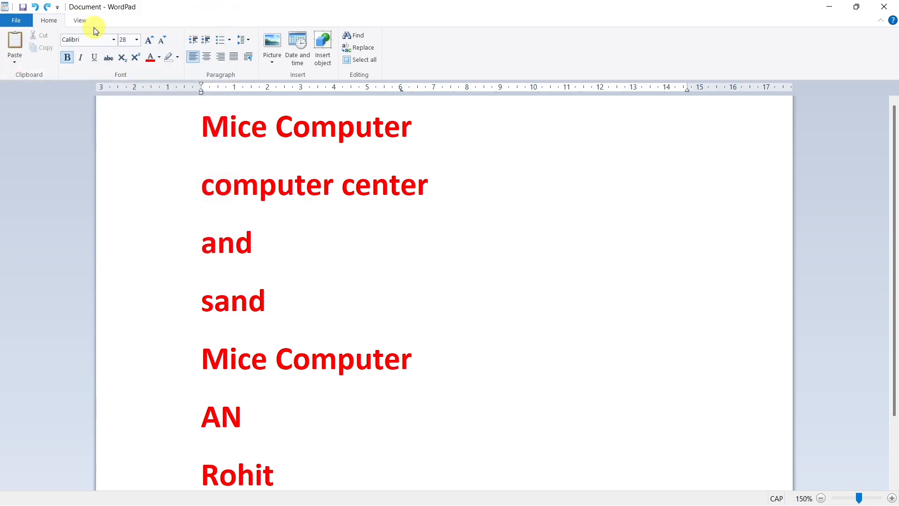
- Start a new document, saving the current one on the Desktop as ASDF in Rich Text Format
left_click(12, 22)
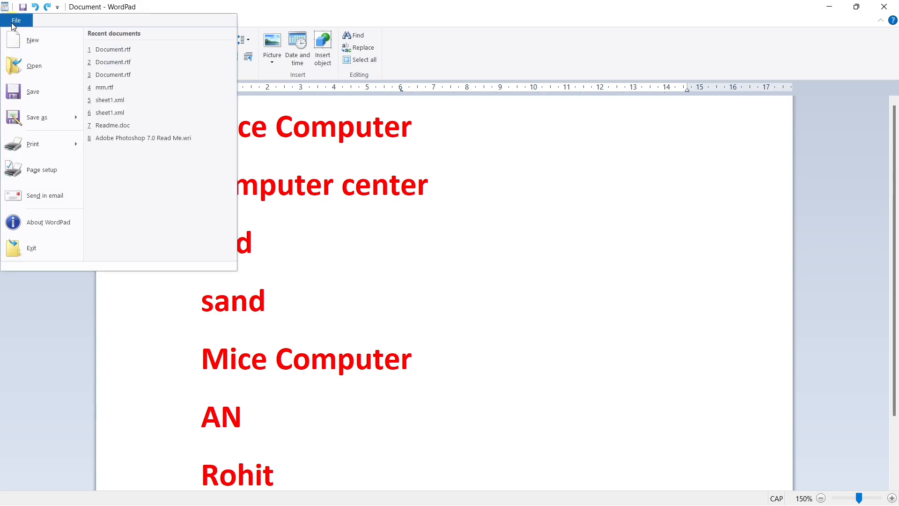
left_click(42, 47)
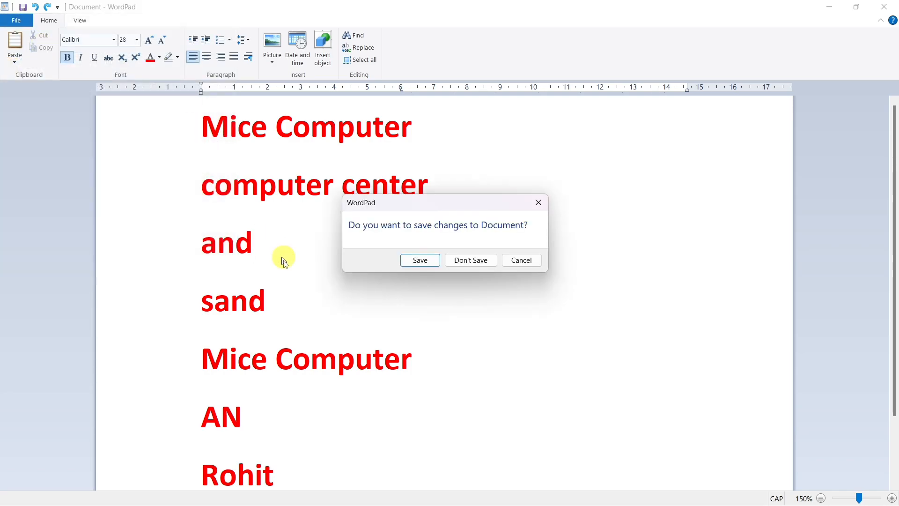
left_click(434, 262)
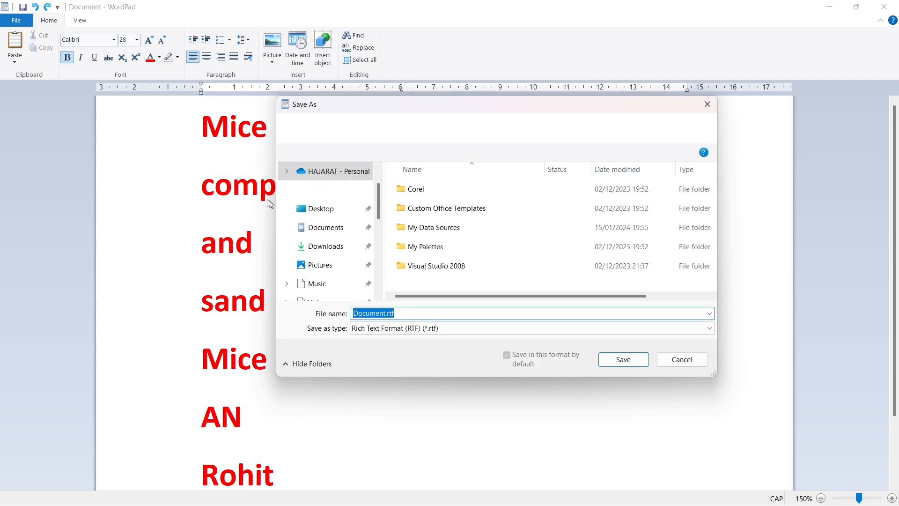
left_click(299, 208)
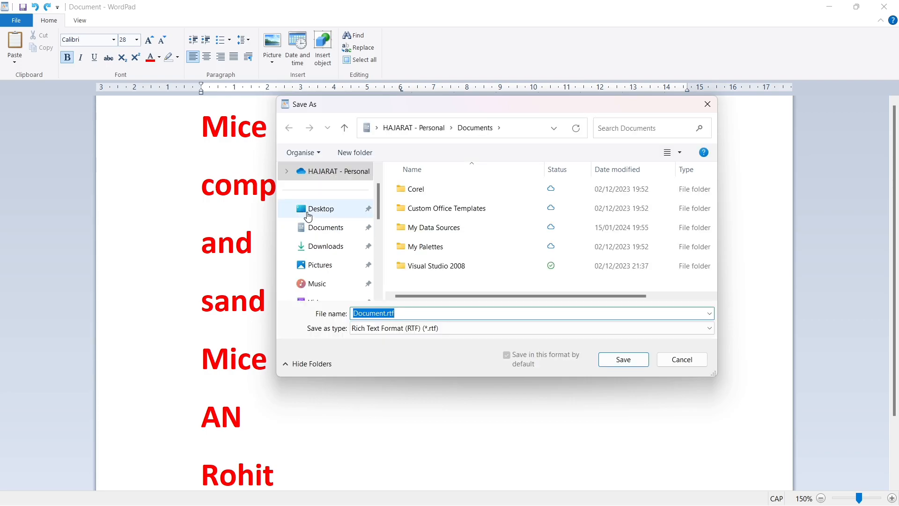
left_click(403, 313)
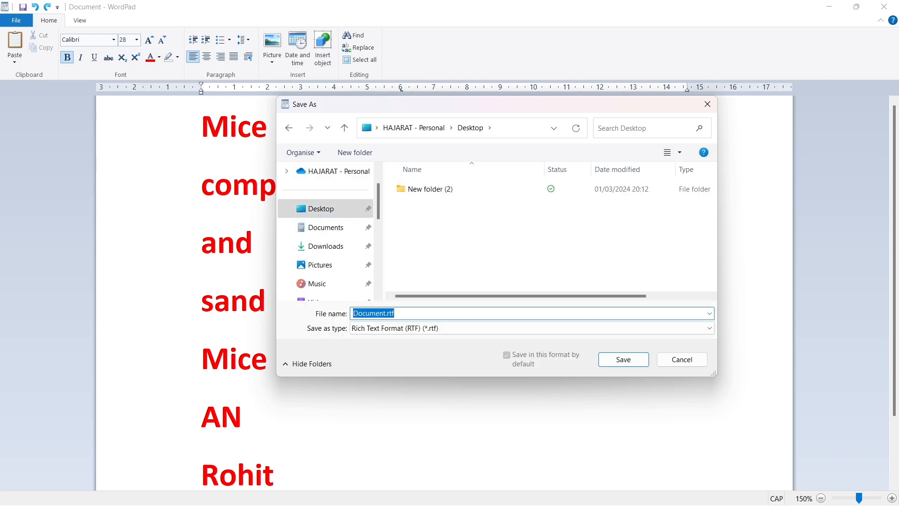
type("ASDF")
left_click(624, 361)
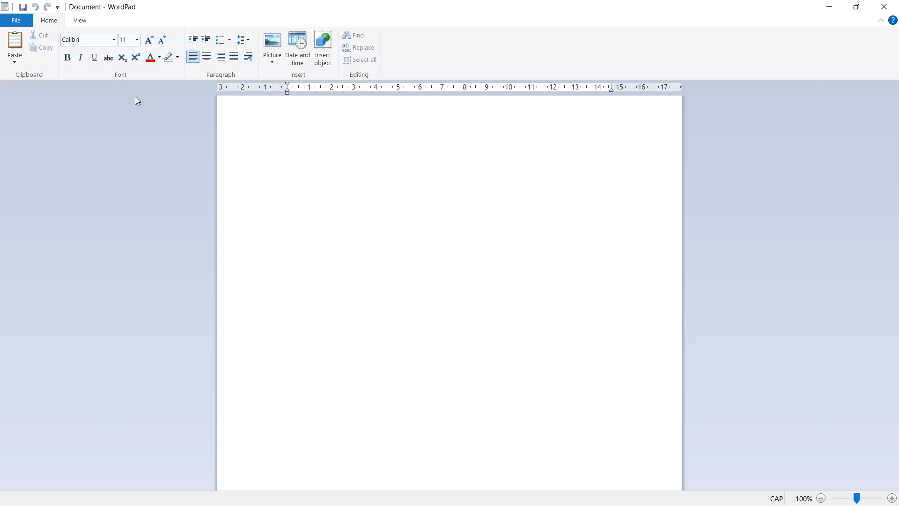
- Open the saved ASDF.rtf document from the Desktop
left_click(11, 20)
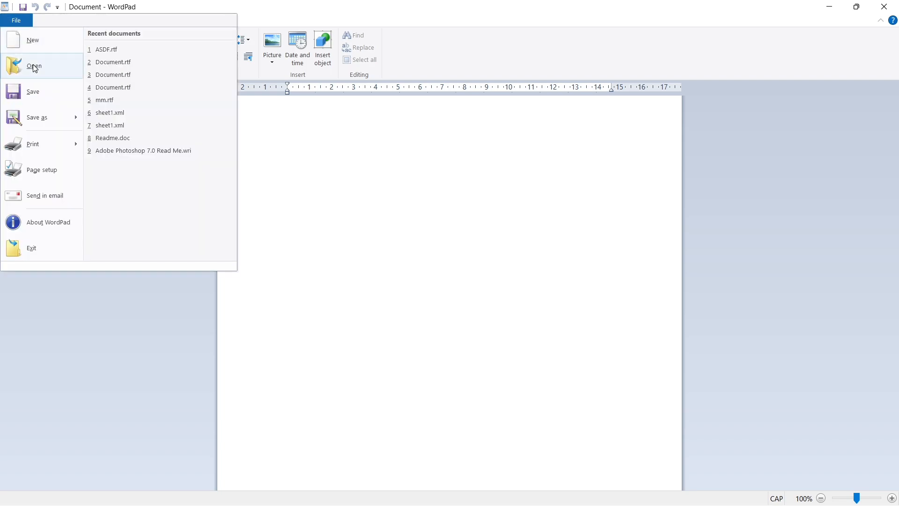
left_click(38, 44)
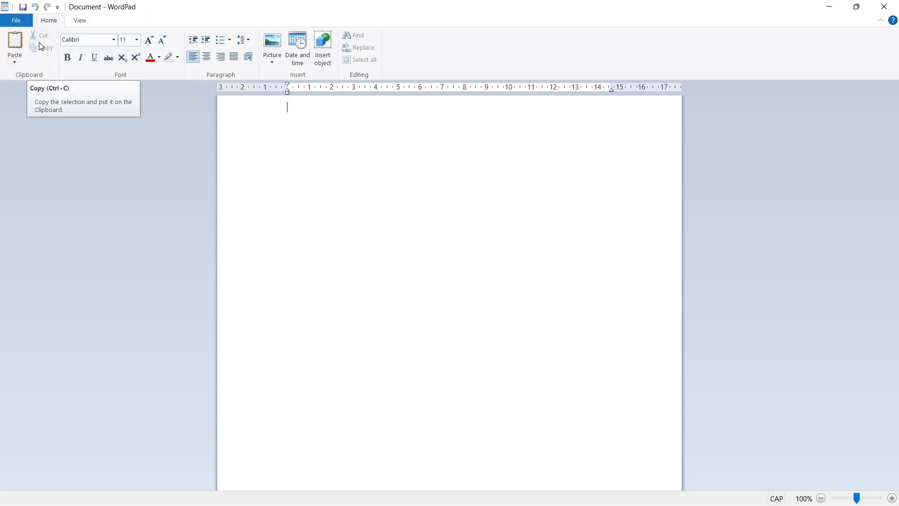
left_click(15, 20)
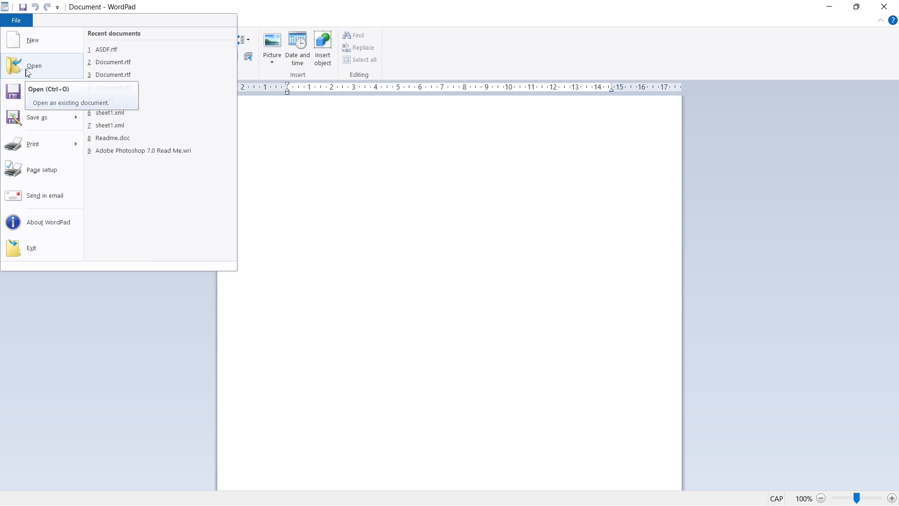
left_click(60, 70)
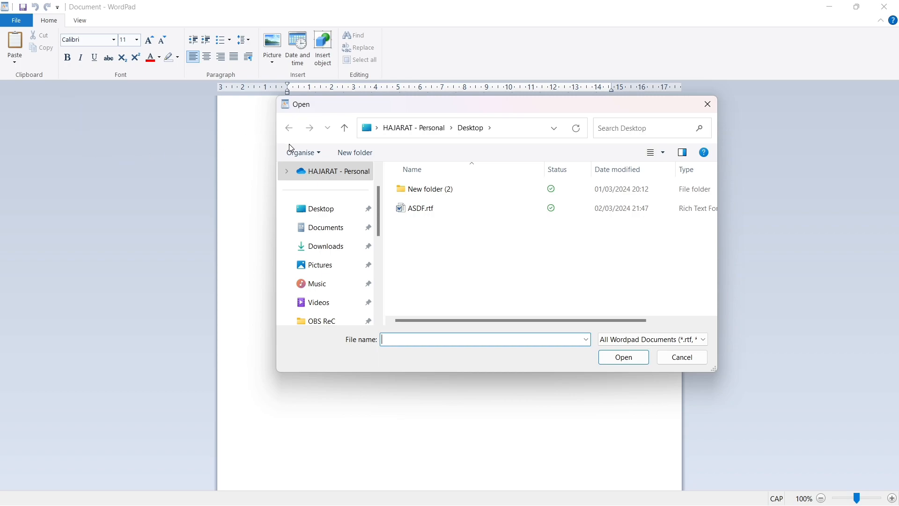
left_click(314, 208)
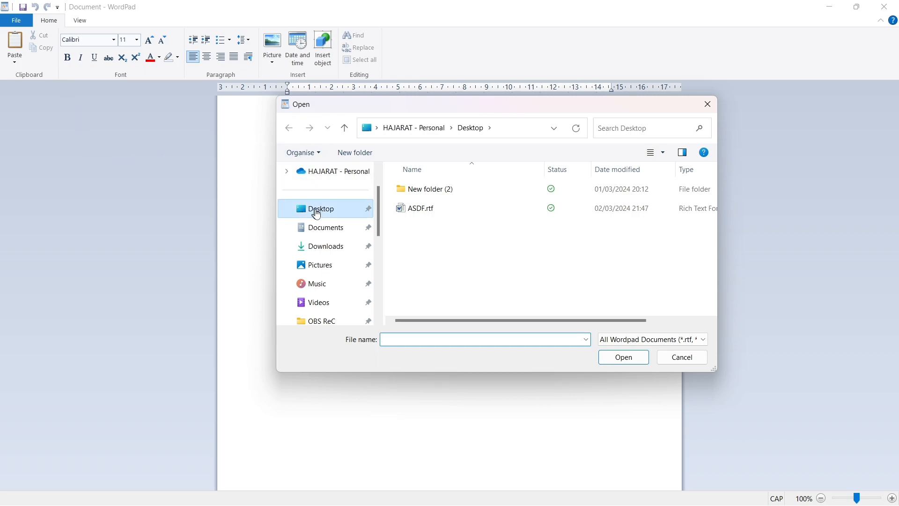
left_click(432, 209)
left_click(612, 360)
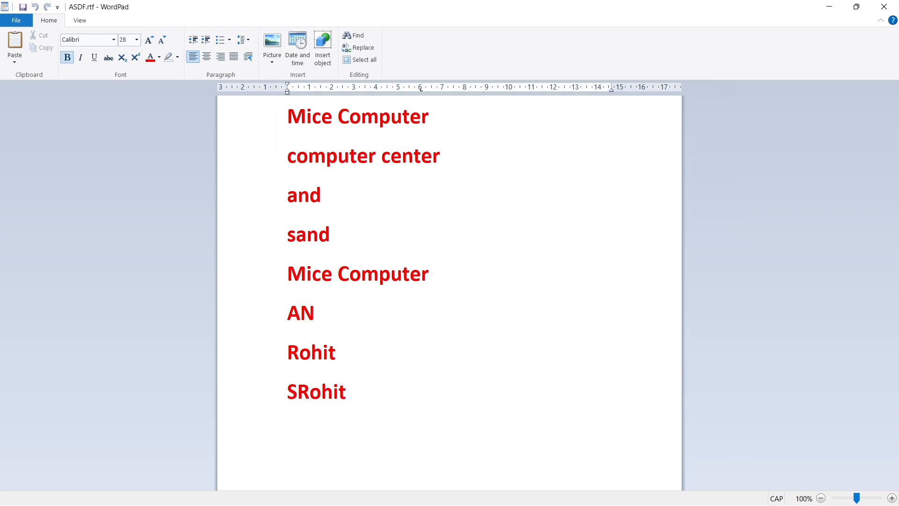
- Save a copy of the document on the Desktop as "ASDF 123.rtf" in Rich Text Format
left_click(16, 20)
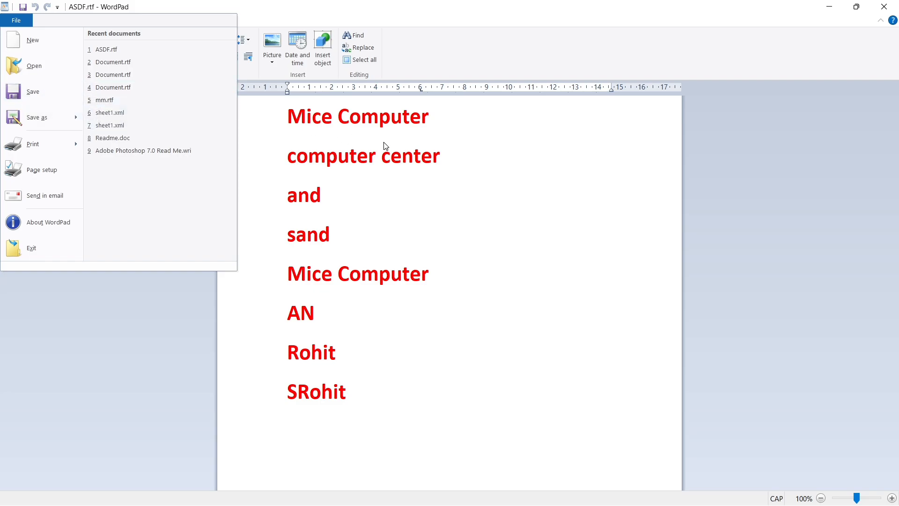
mouse_move(49, 116)
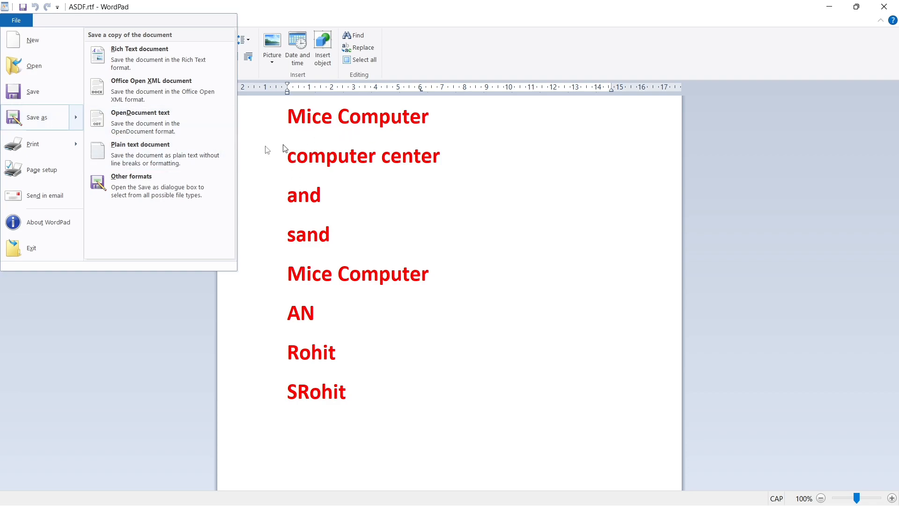
left_click(27, 123)
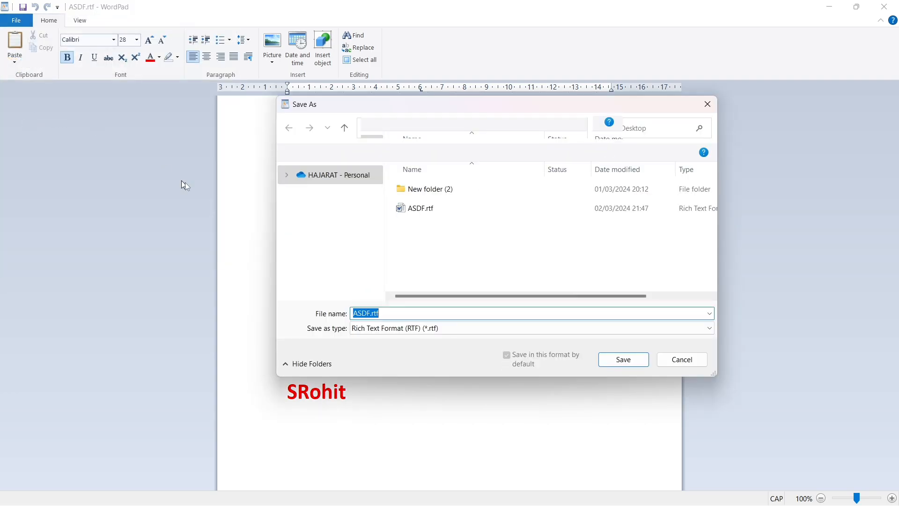
left_click(431, 207)
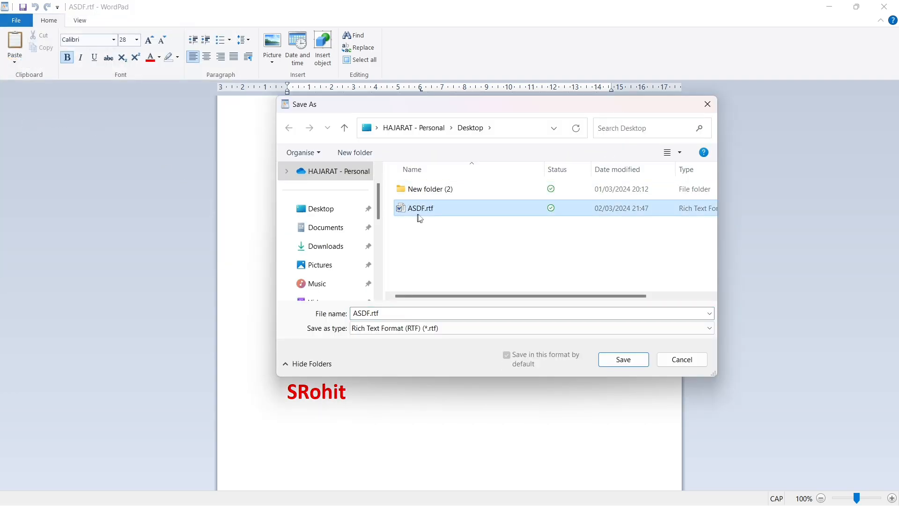
mouse_move(353, 313)
left_mouse_down()
mouse_move(380, 312)
mouse_move(369, 312)
left_mouse_up()
left_click(370, 313)
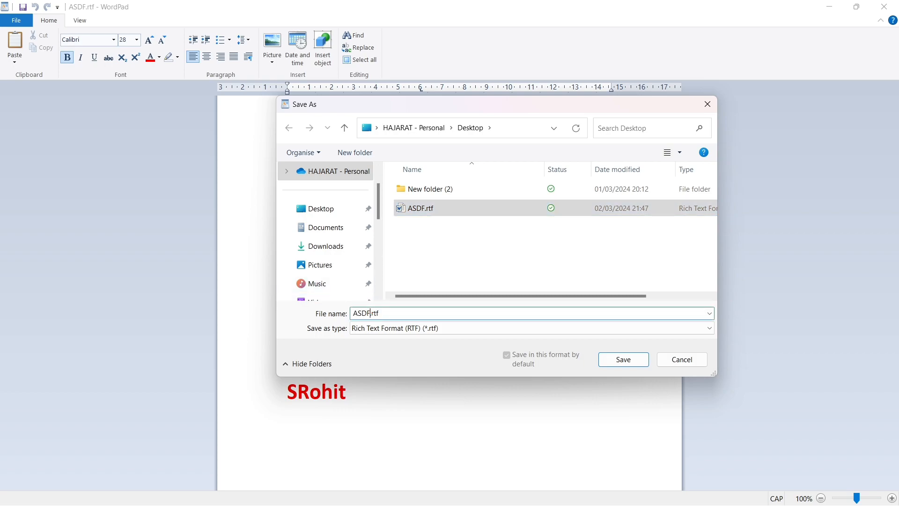
type("123")
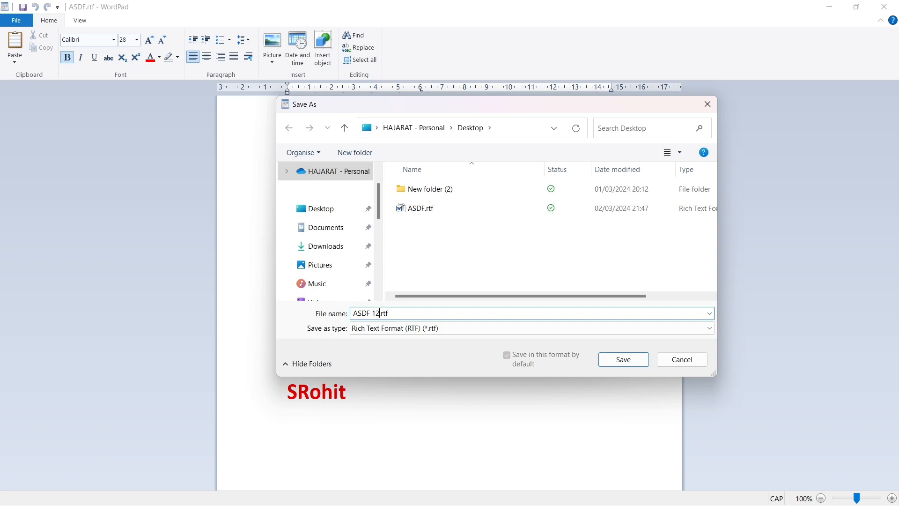
left_click(622, 359)
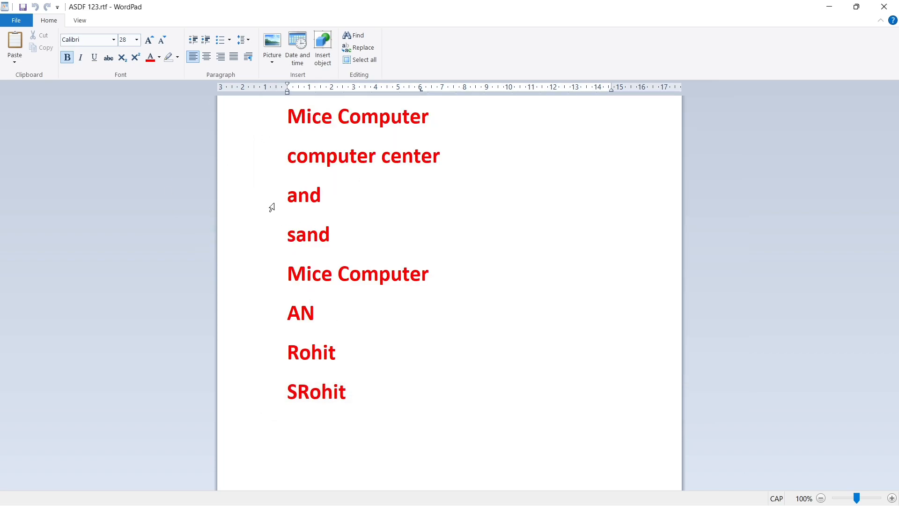
- Print the document with Microsoft Print to PDF, saving the output on the Desktop as "DAY1 PROJECT"
left_click(8, 23)
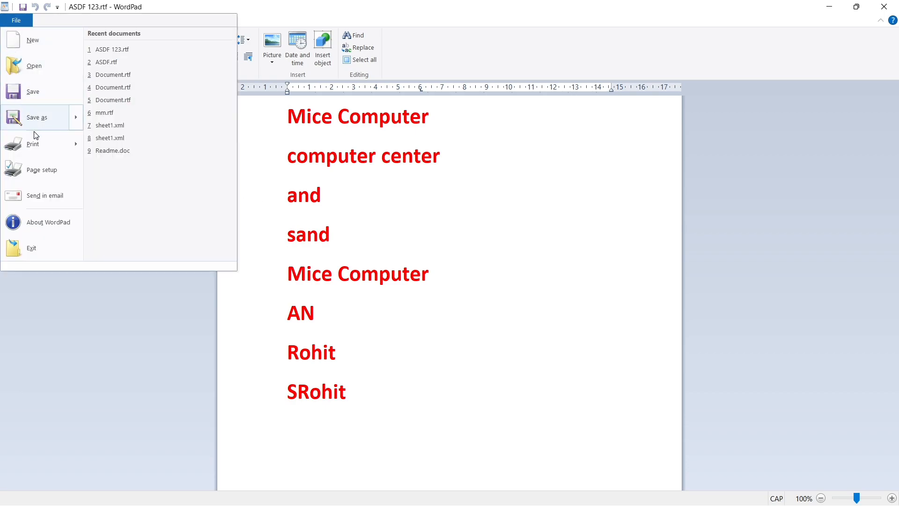
mouse_move(40, 147)
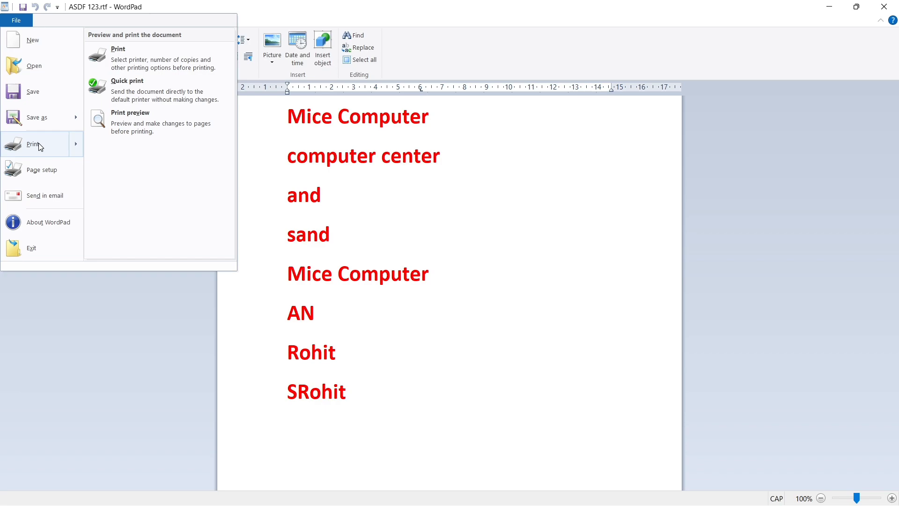
left_click(40, 147)
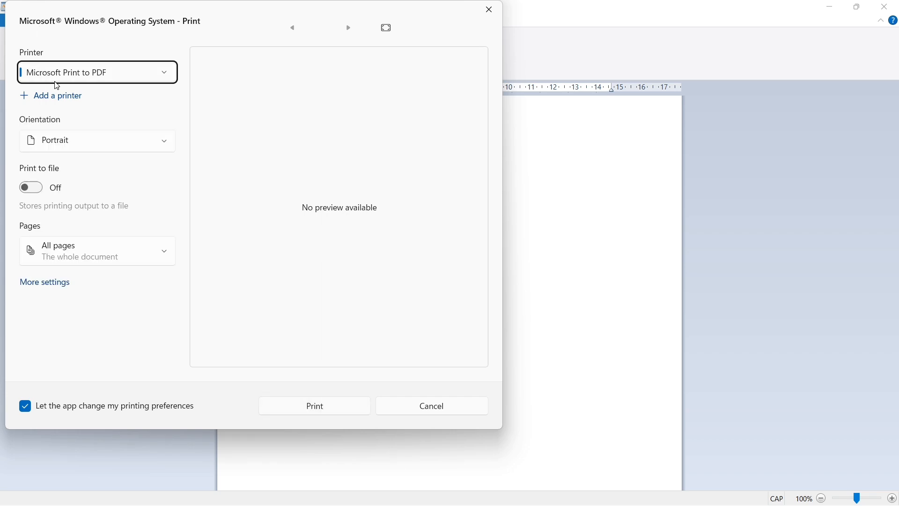
left_click(140, 77)
left_click(76, 79)
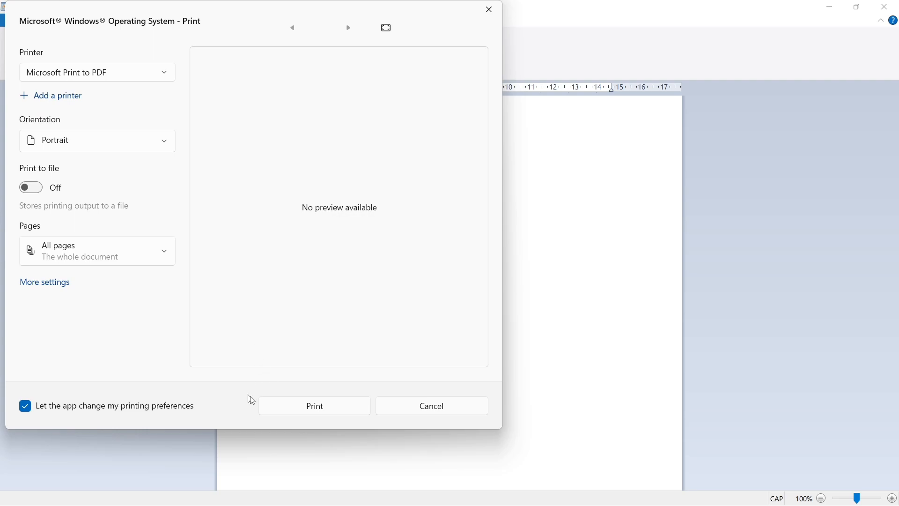
left_click(293, 409)
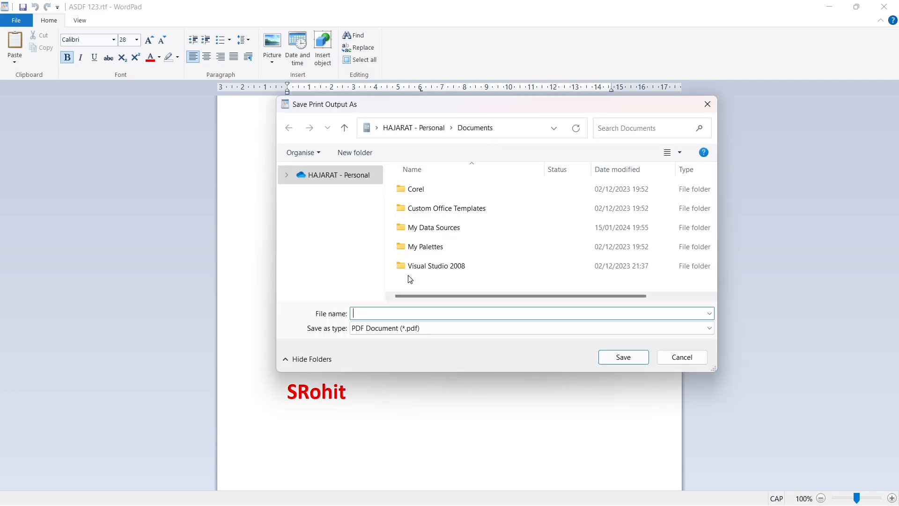
left_click(346, 207)
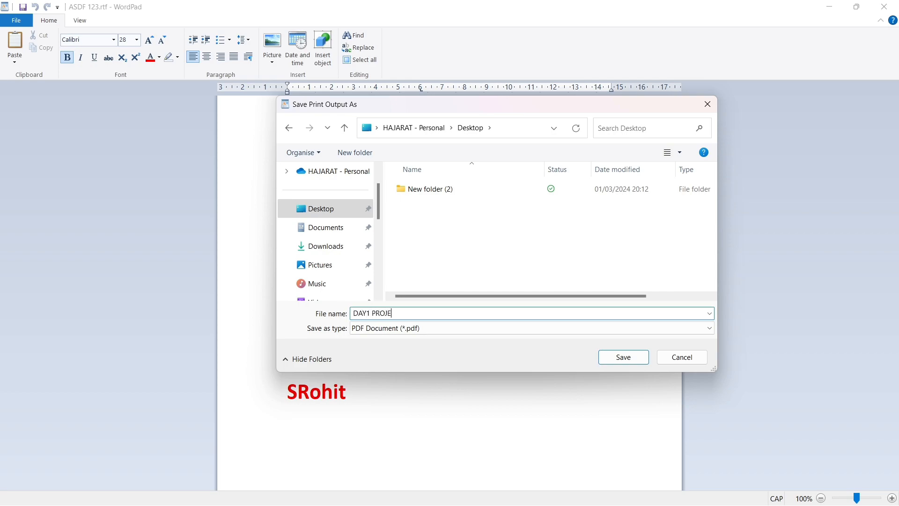
key("Return")
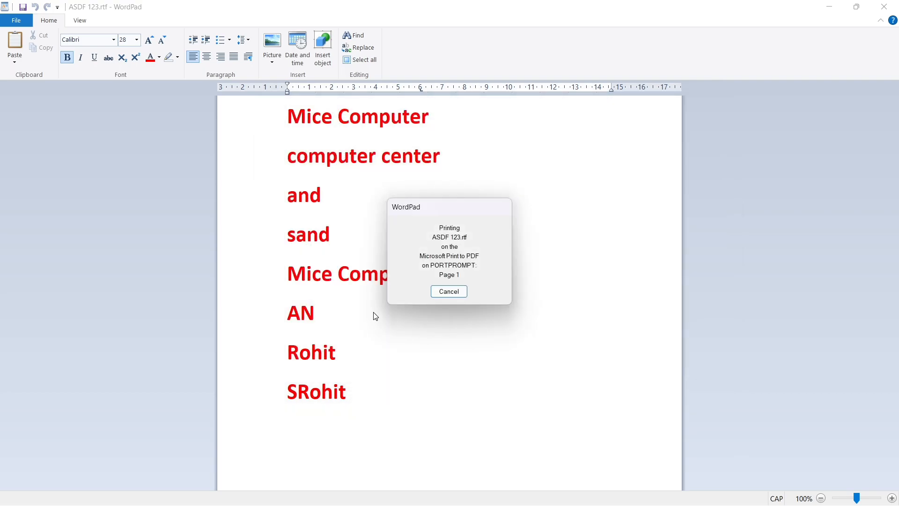
left_click(448, 292)
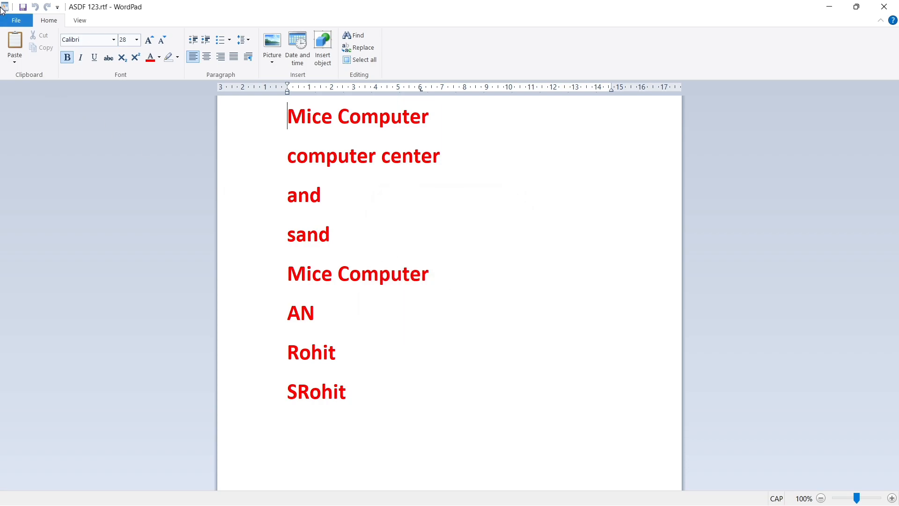
- Set up the page as A4 in Landscape orientation with a left margin of 0 mm
left_click(14, 20)
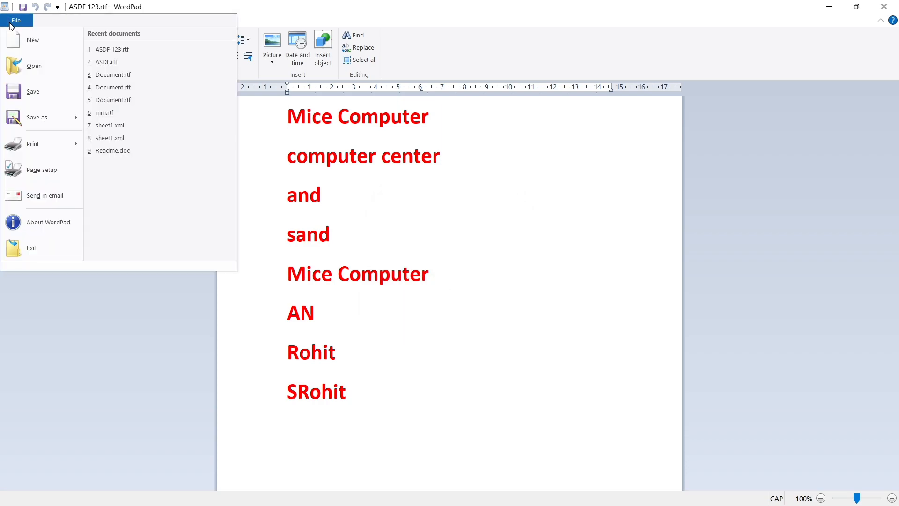
left_click(45, 171)
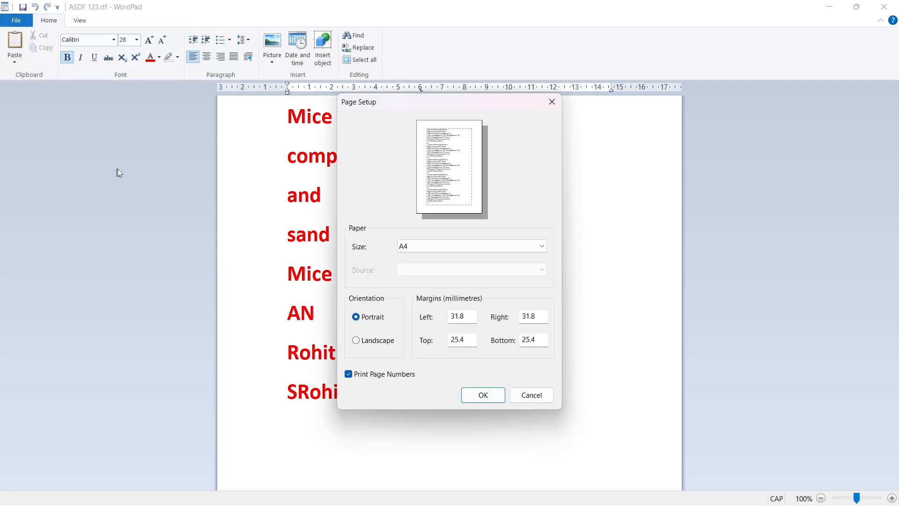
left_click(434, 247)
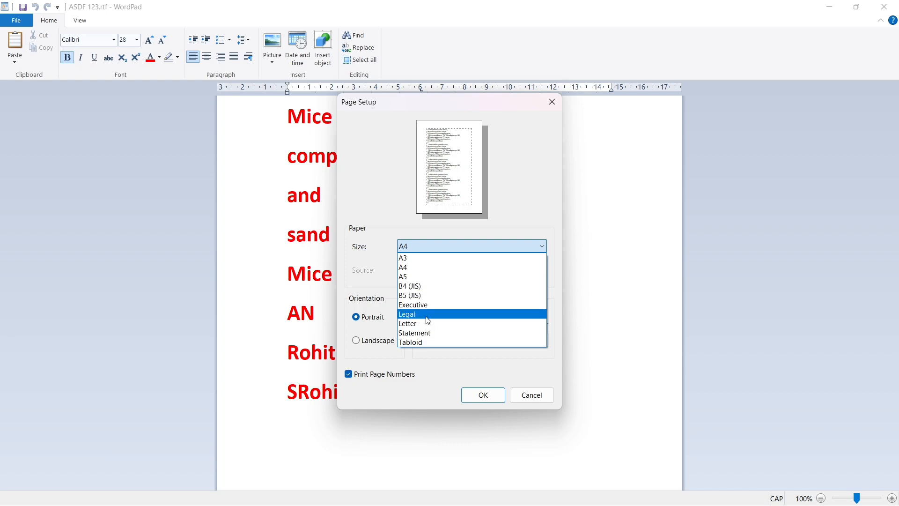
left_click(438, 268)
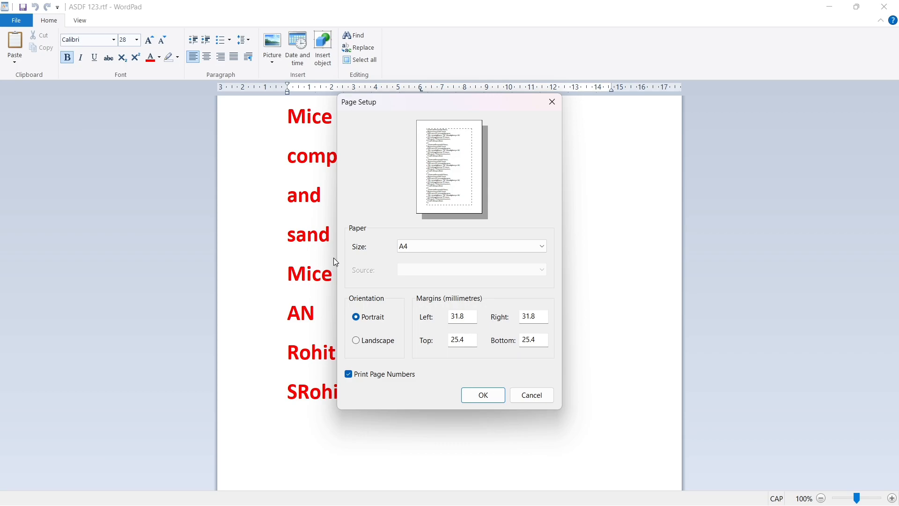
left_click(359, 346)
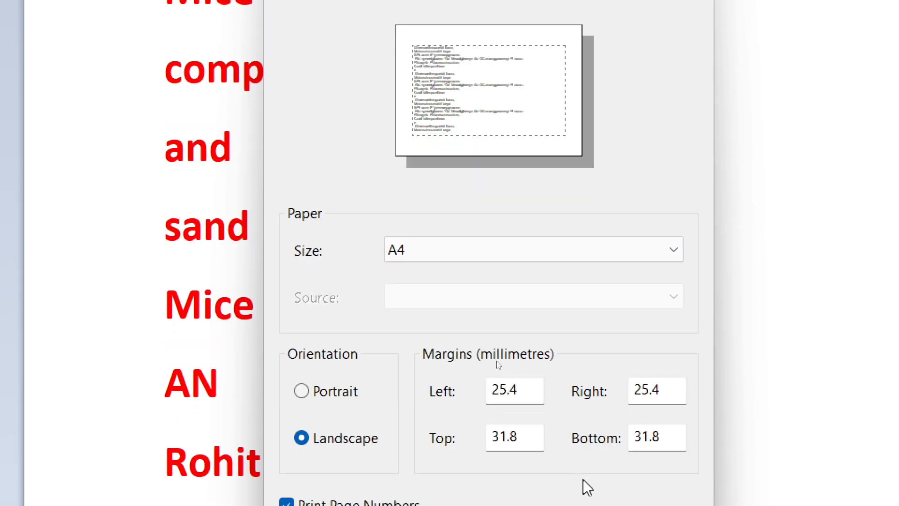
left_click_drag(528, 388, 432, 392)
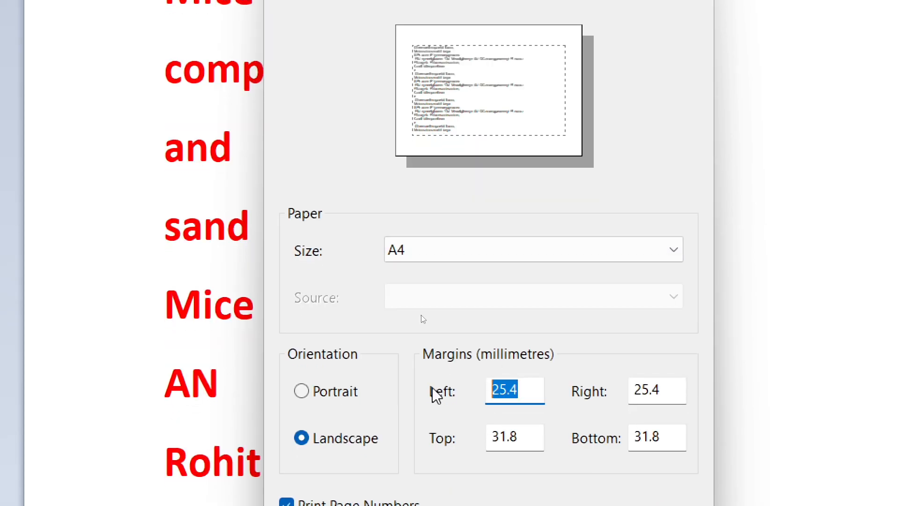
type("0")
key("Return")
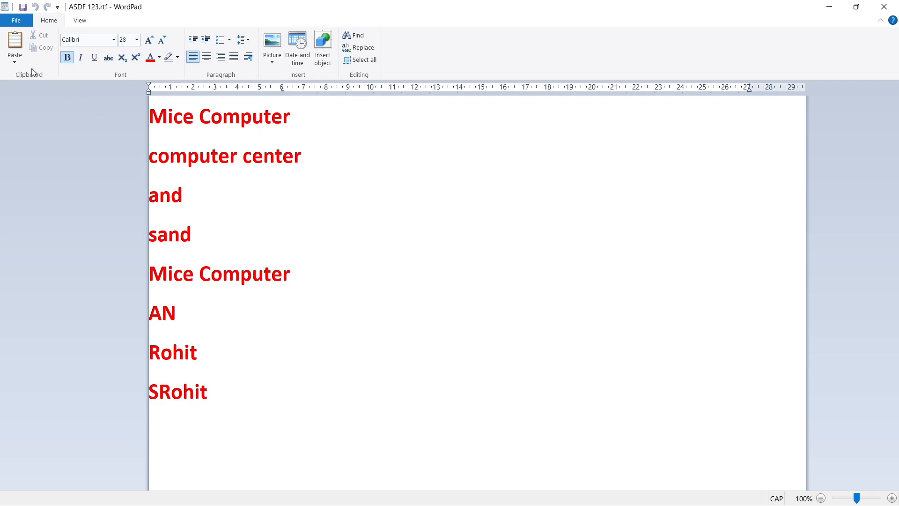
- Set the page margins to 0 mm right, 1 mm top and 2 mm bottom, keeping page number printing enabled
left_click(16, 20)
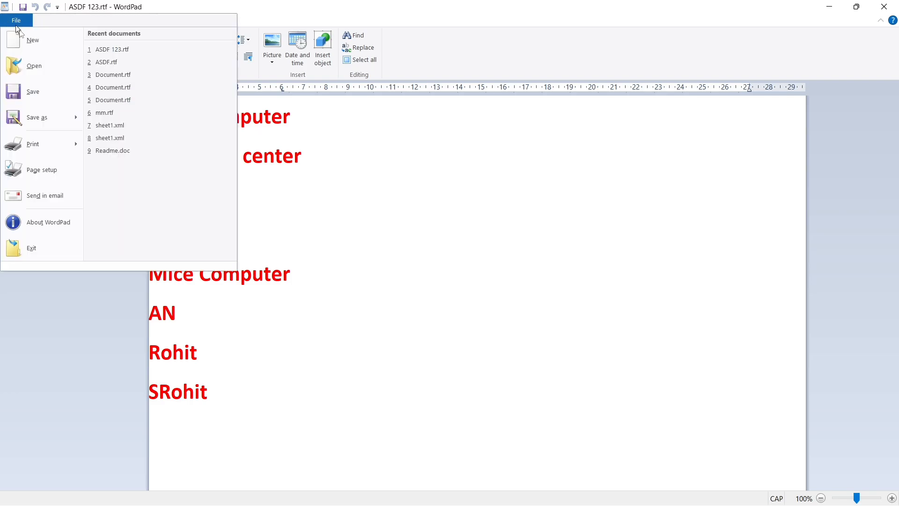
left_click(54, 171)
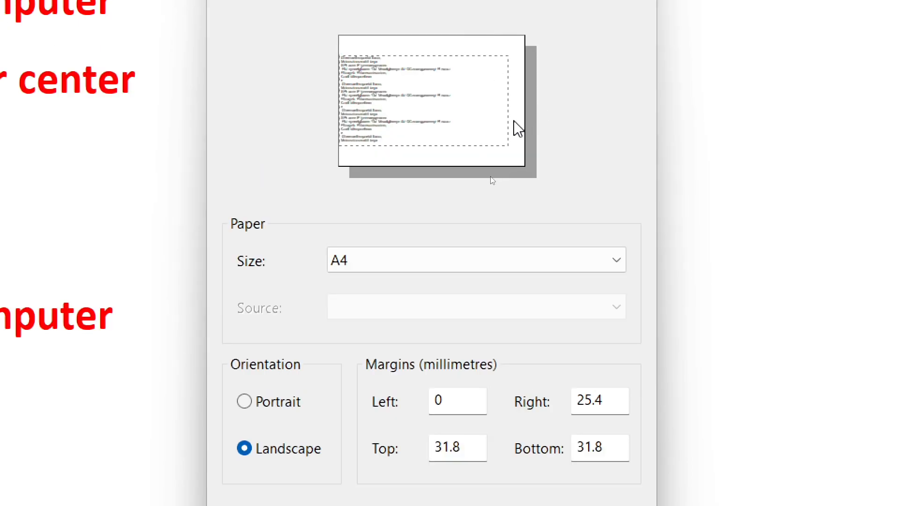
left_click_drag(607, 400, 566, 403)
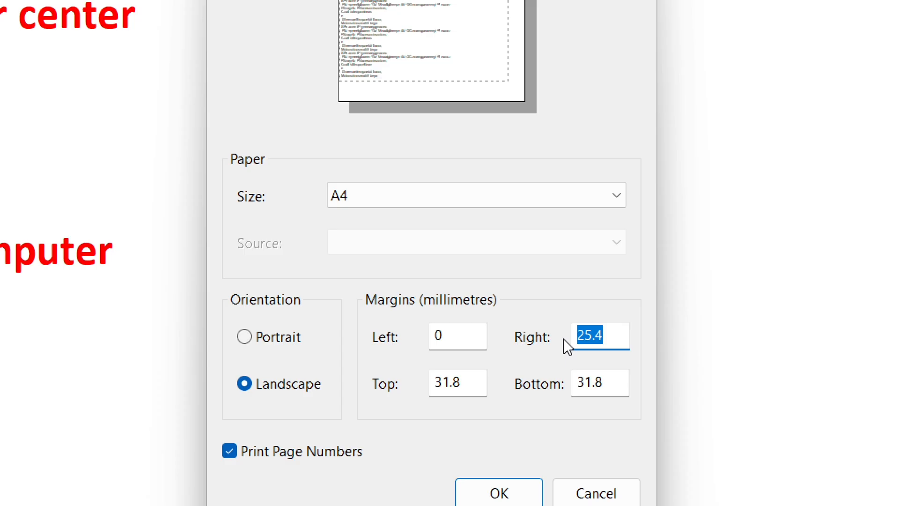
type("0")
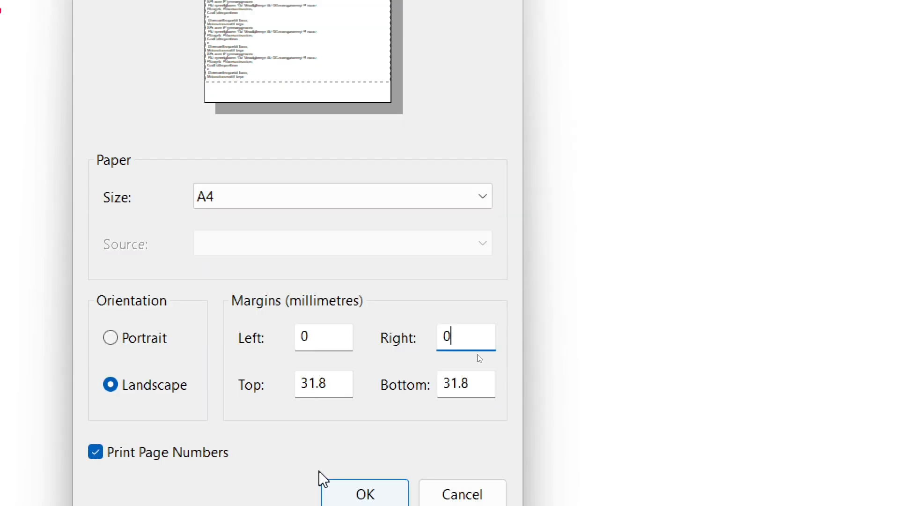
key("Tab")
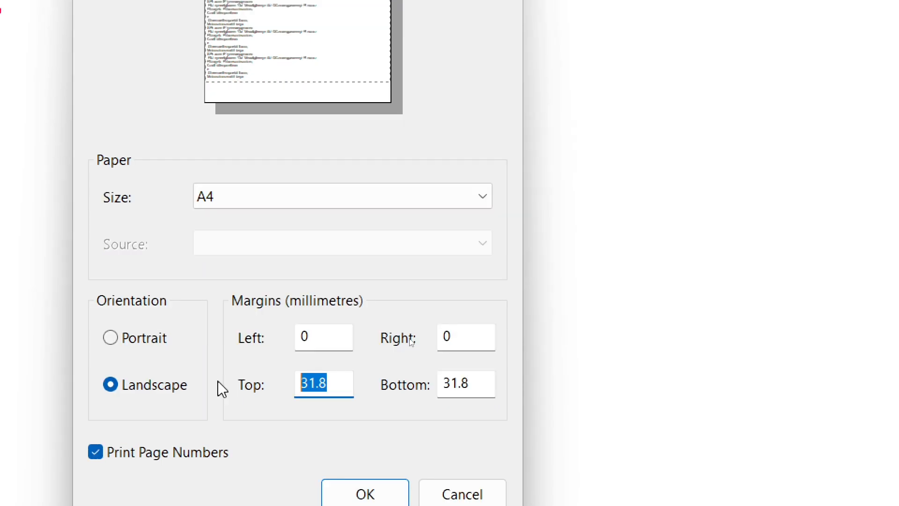
type("1")
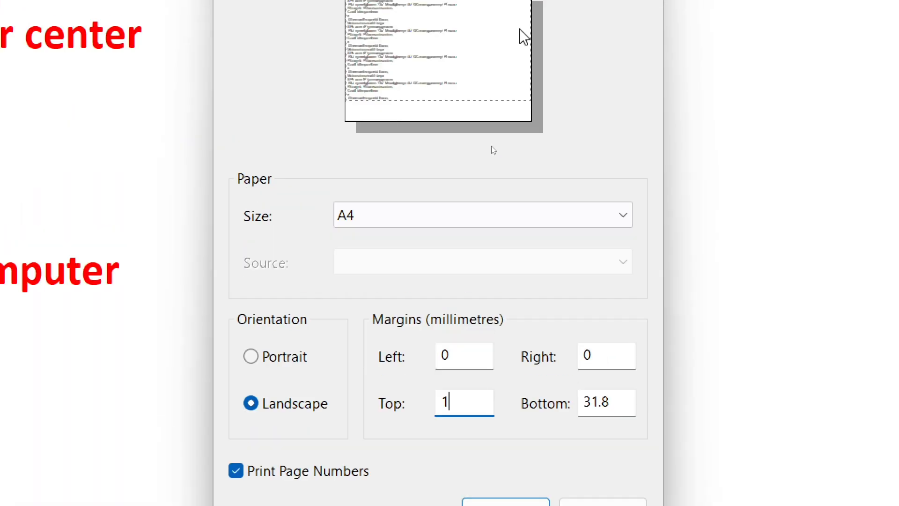
key("Tab")
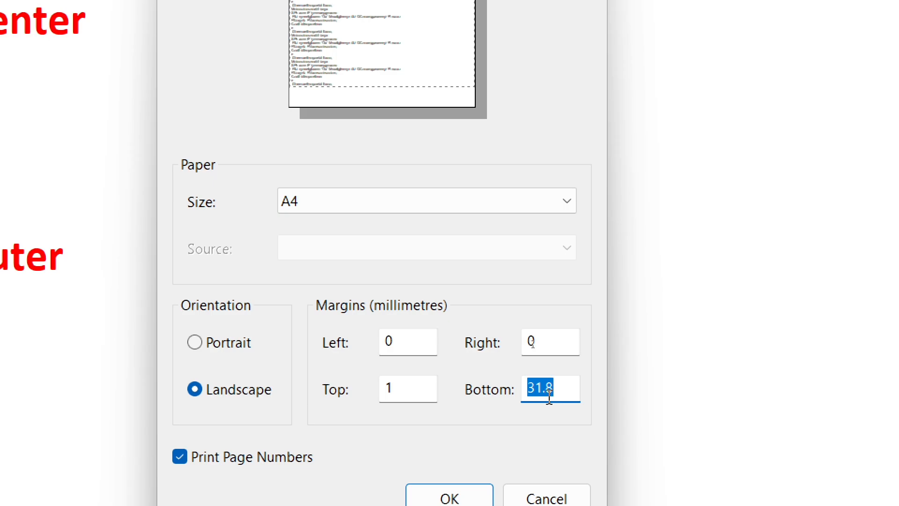
type("2")
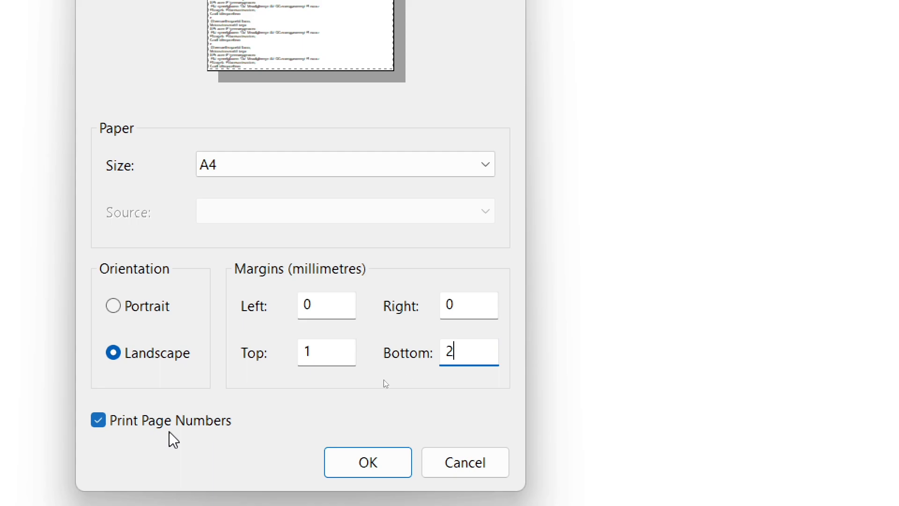
left_click(98, 420)
left_click(99, 422)
left_click(382, 459)
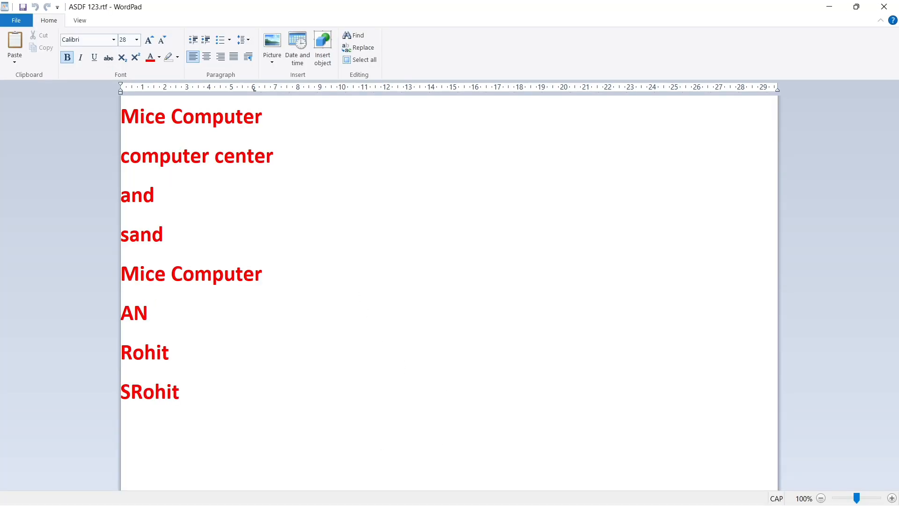
- Append random capital-letter filler starting ",JHFKJEHRGKHEKJGHJKRGHJRG" to the last line until it wraps onto a third line, and minimize the window
left_click(268, 112)
left_click(352, 165)
left_click(287, 100)
left_click(265, 277)
left_click(254, 321)
left_click(257, 370)
left_click(254, 388)
type(",JHFKJEHRGKHEKJGHJKRGHJRG RNJGBHJR")
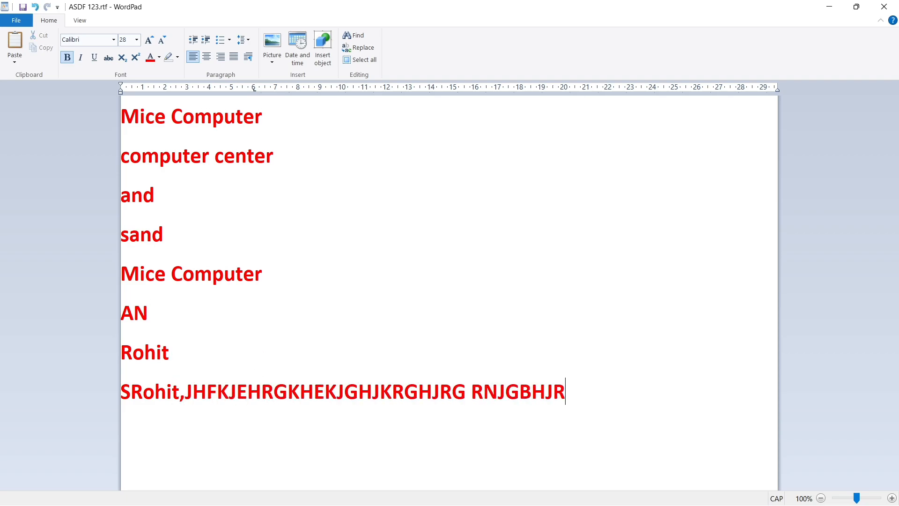
type("GBHRE GHJBGERNK RJN")
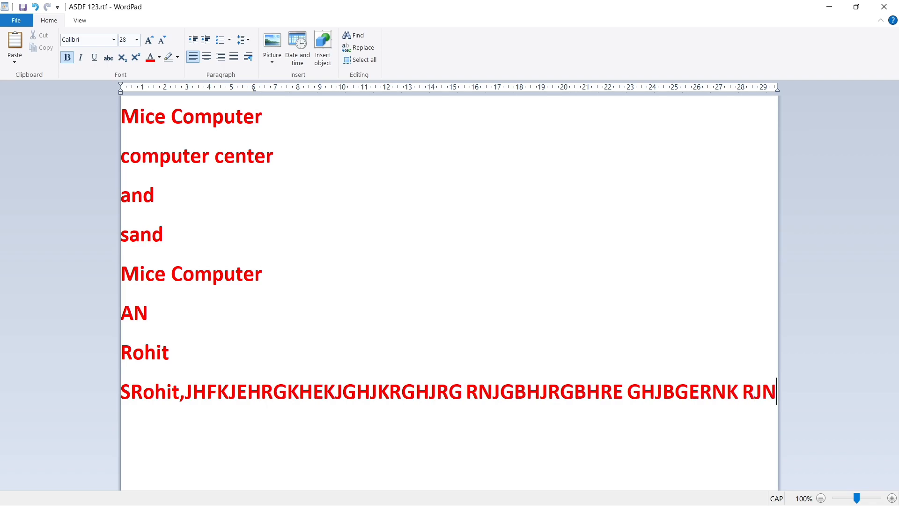
type("GHKJRDHRDNHKJADH NHAM NMH JMRGANKJGNKJDG")
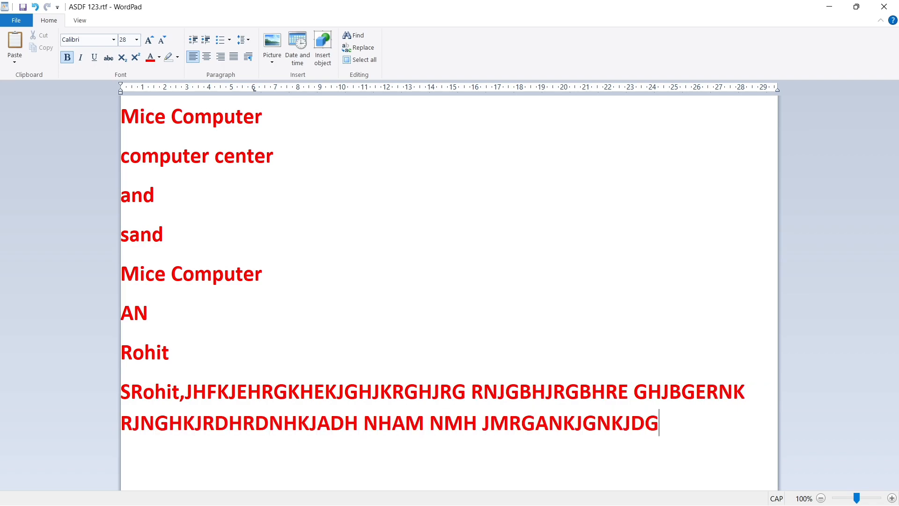
type(" GGBRJGA GGRDGRDJGJRDKG")
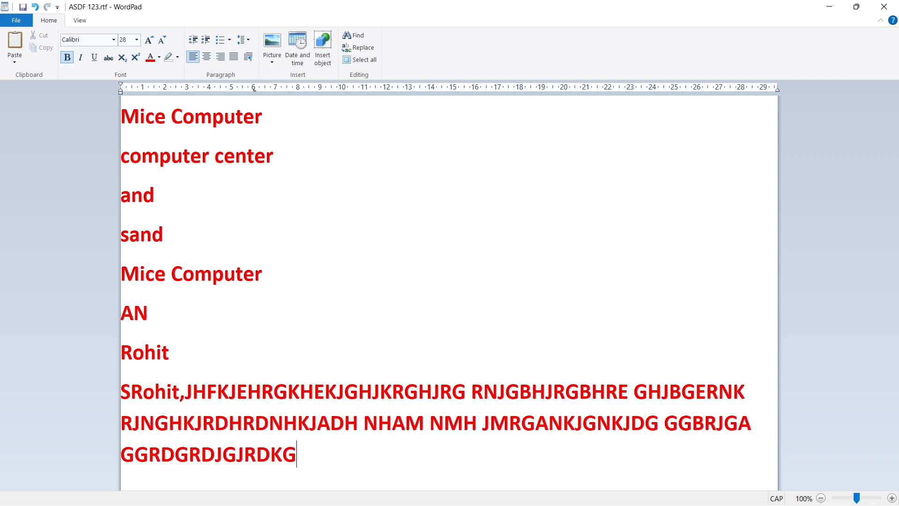
left_click(755, 426)
left_click(828, 7)
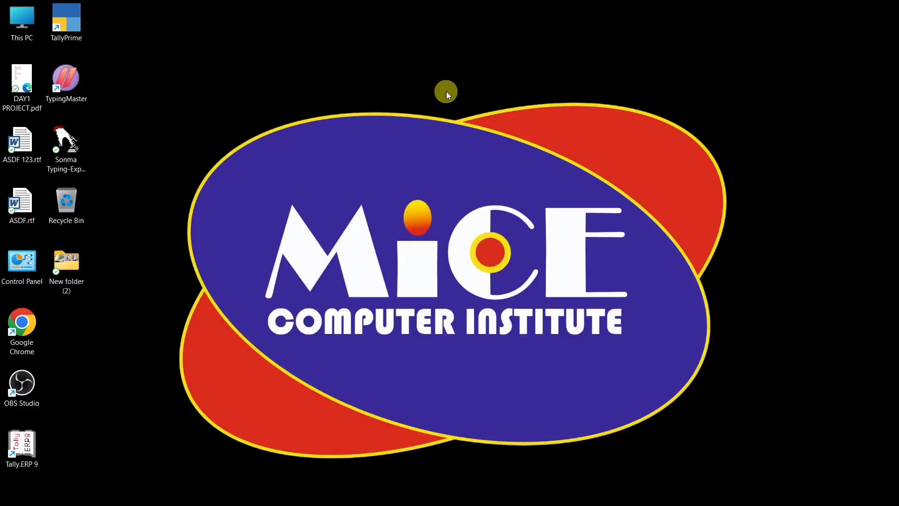